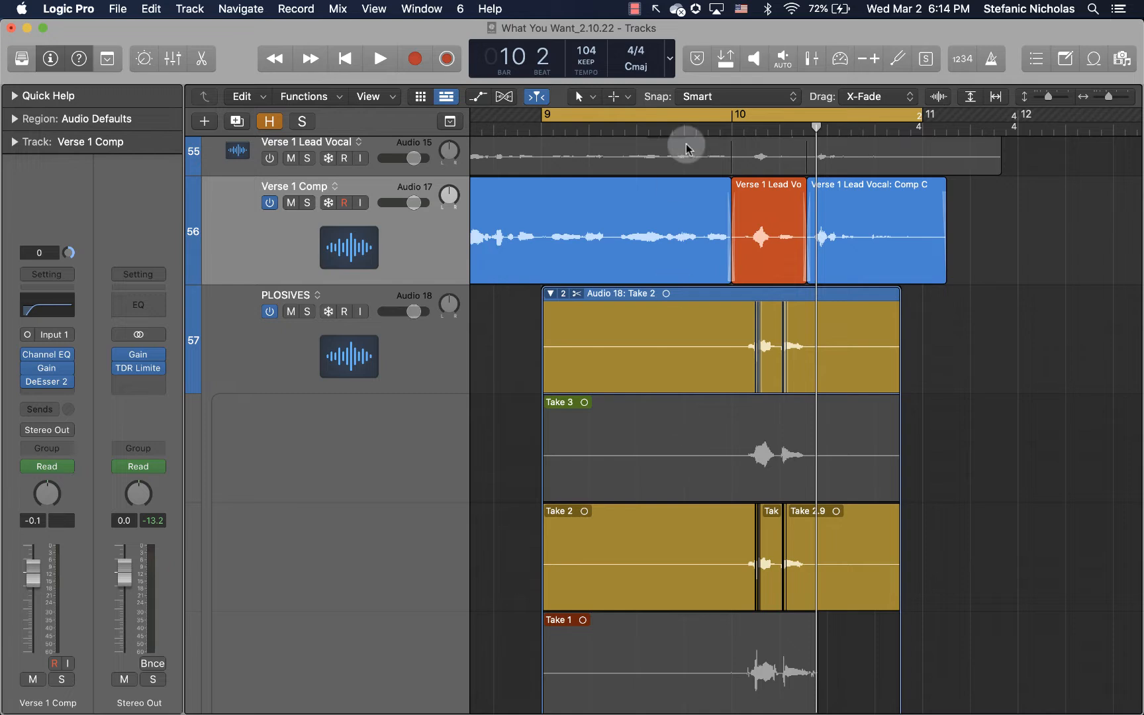
Solo the Verse 1 Comp track and play it back from bar 9.
click(305, 204)
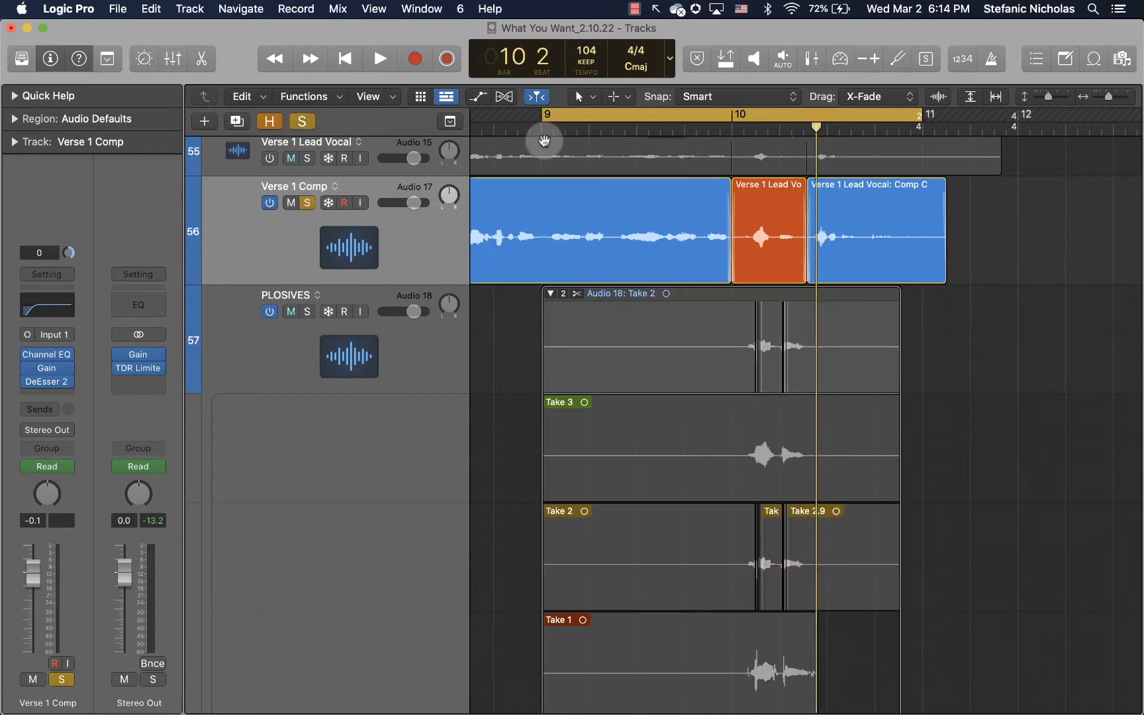
double_click(541, 133)
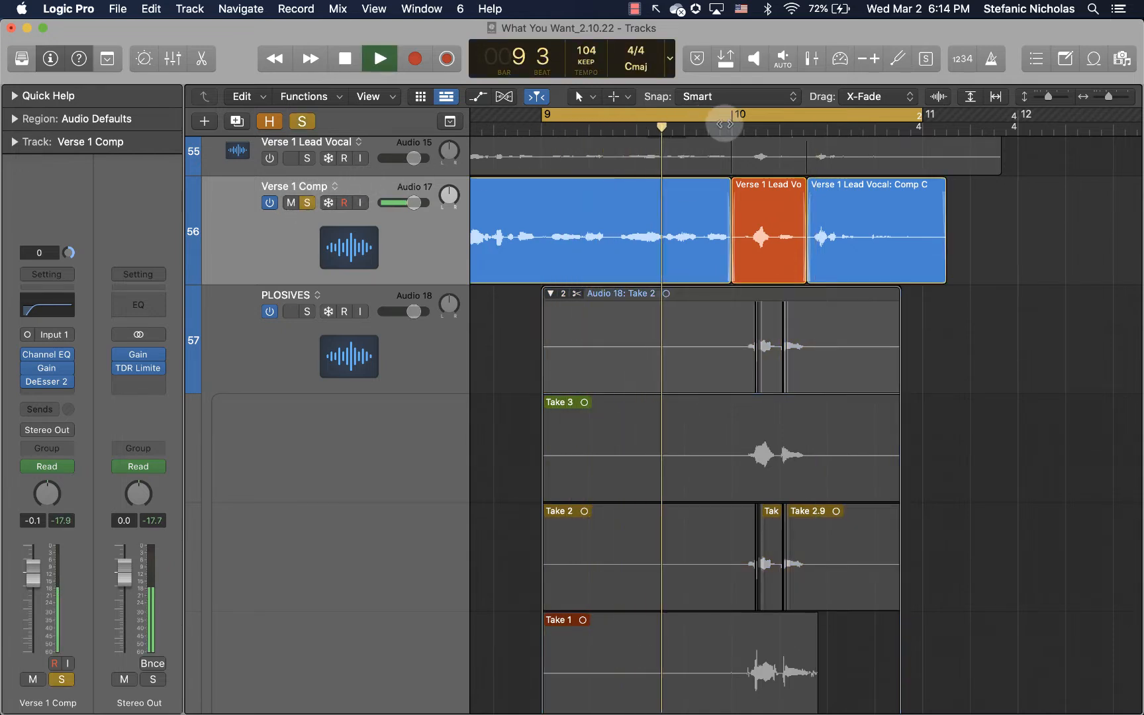
key(space)
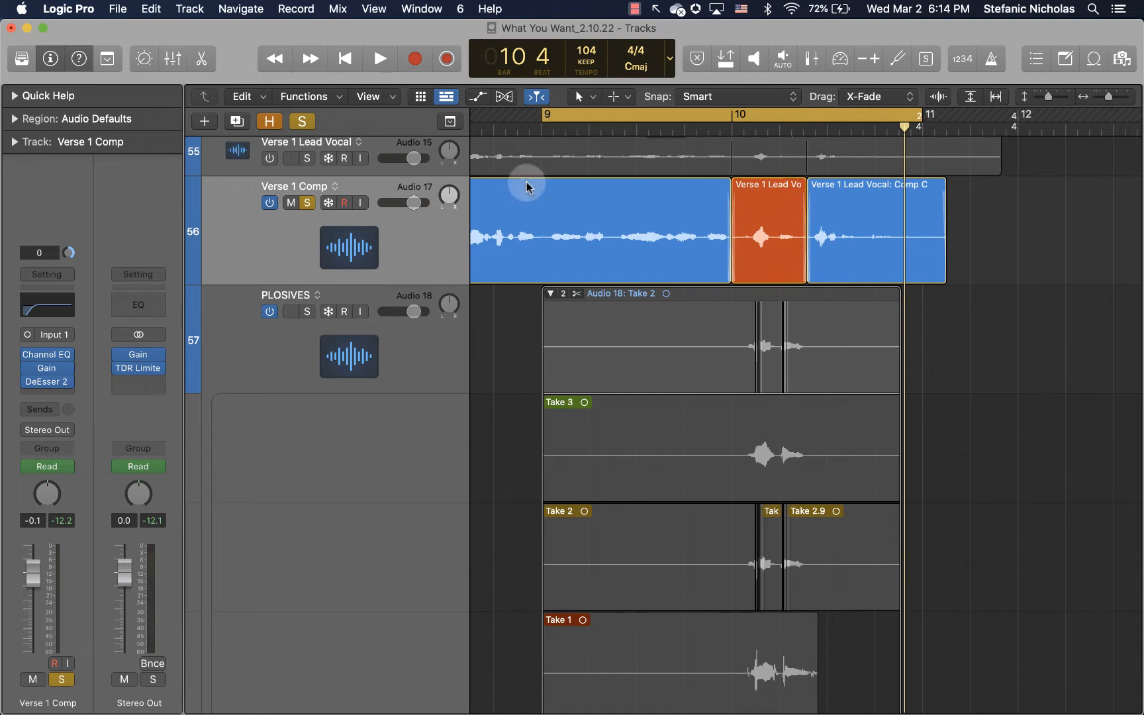
Solo only the PLOSIVES track and play it with the cycle range starting at bar 10.
alt+click(307, 311)
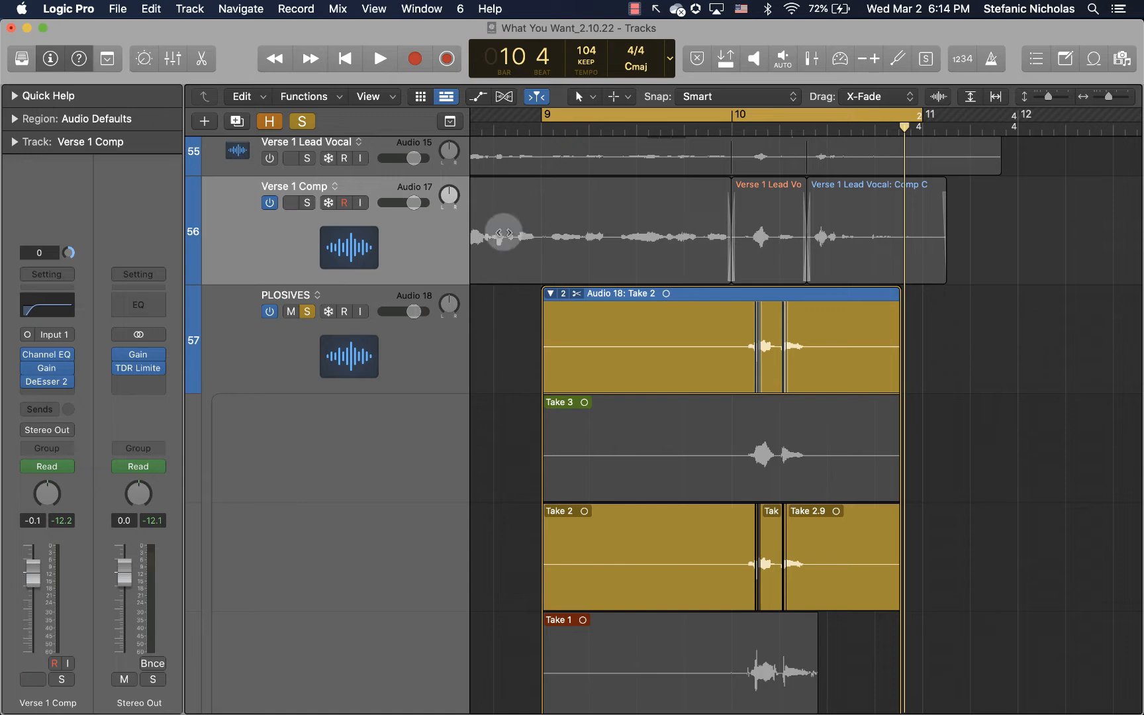
drag(541, 109, 734, 111)
key(space)
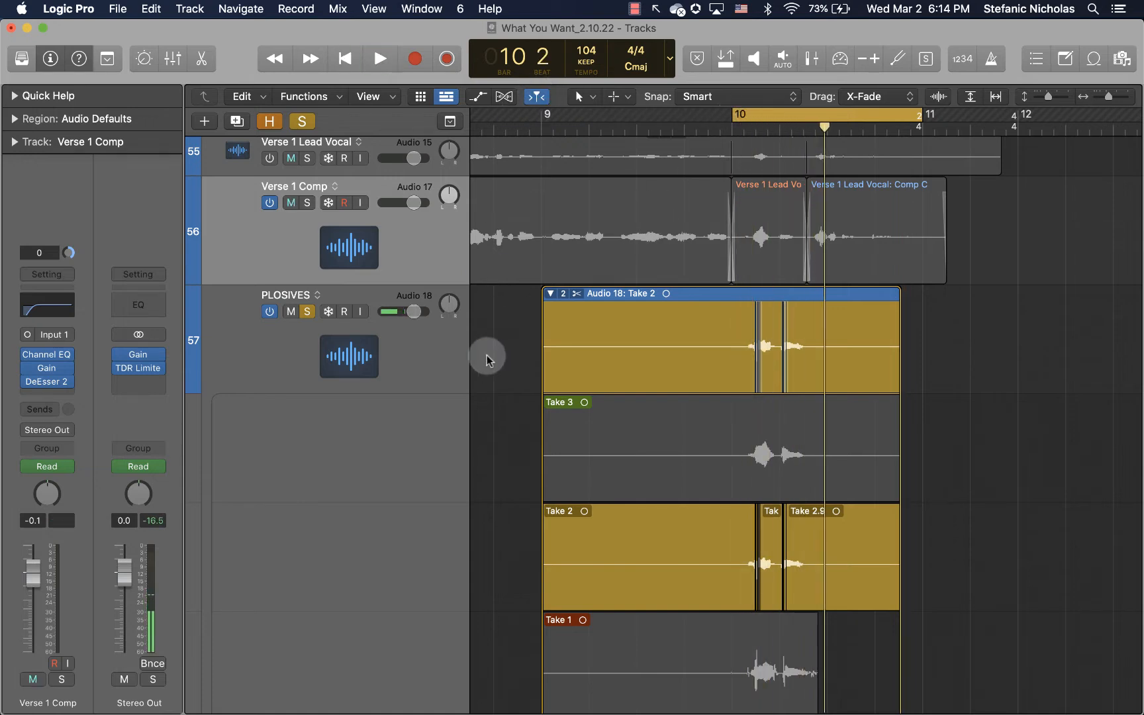
Switch the PLOSIVES take folder to Take 1 and select the PLOSIVES track.
click(563, 295)
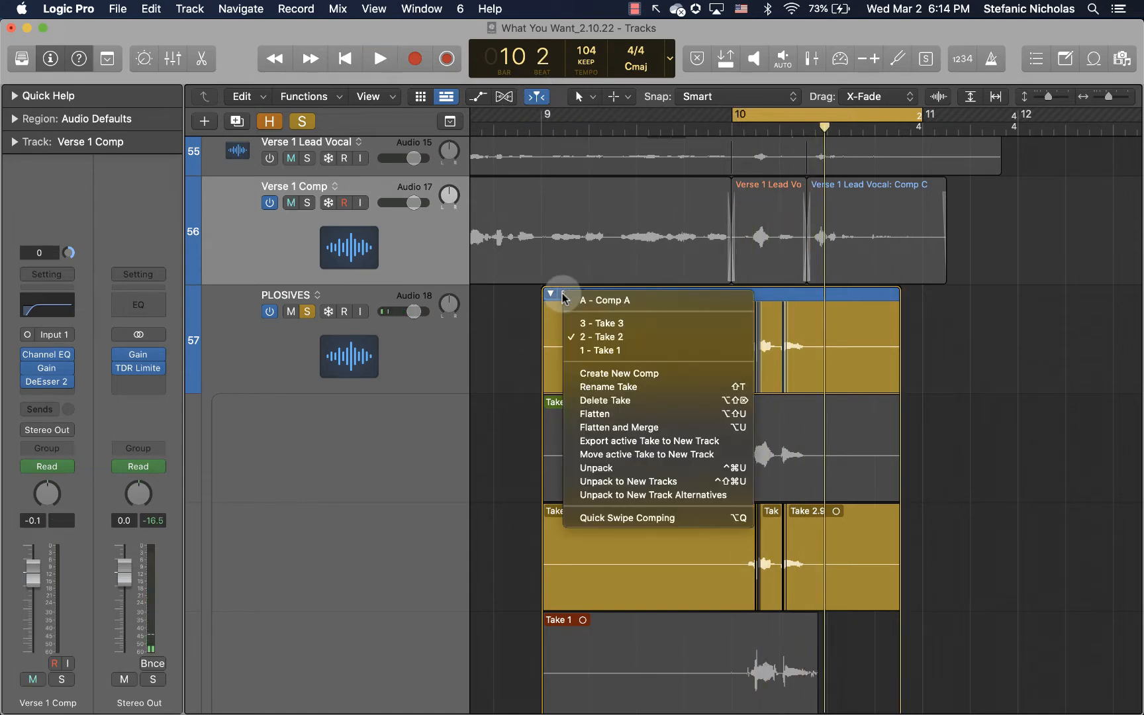
click(586, 350)
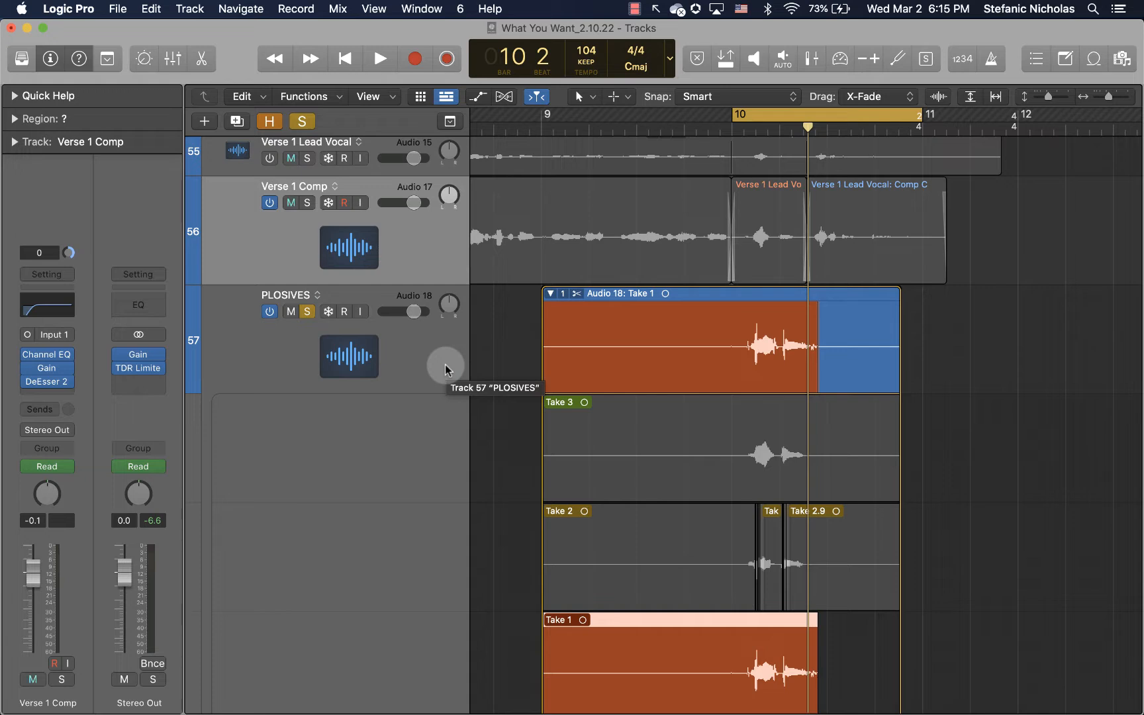
click(444, 363)
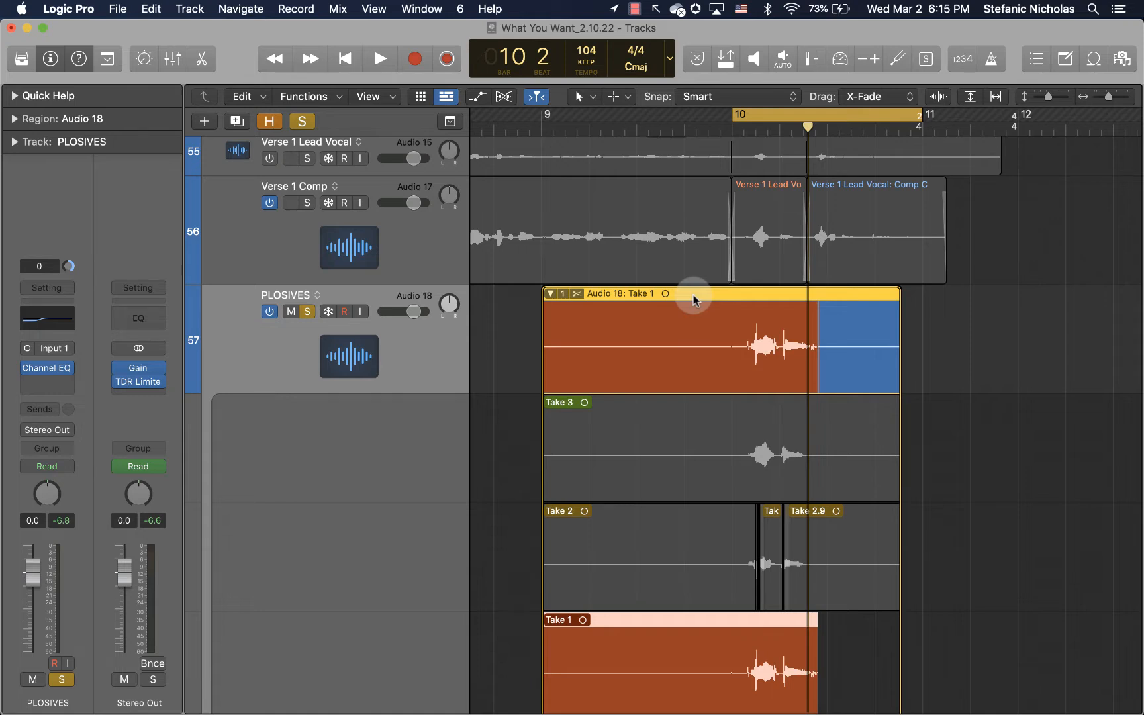
Make Take 2 the active take in the PLOSIVES folder and play it back.
click(561, 293)
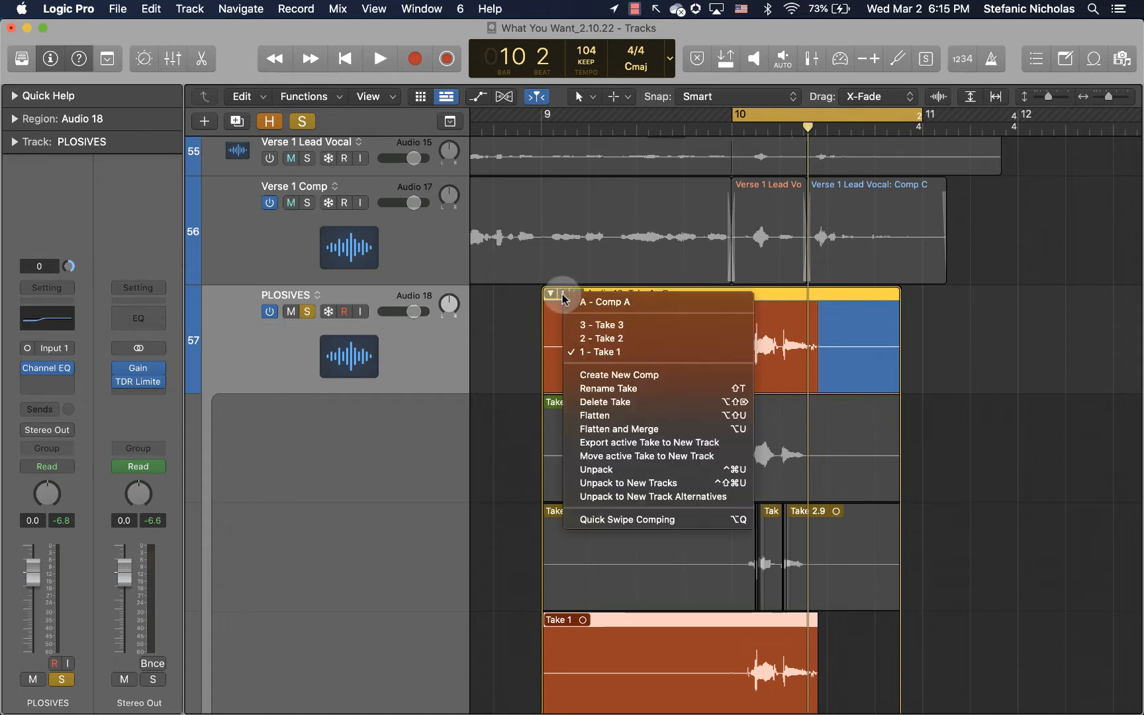
click(602, 338)
key(space)
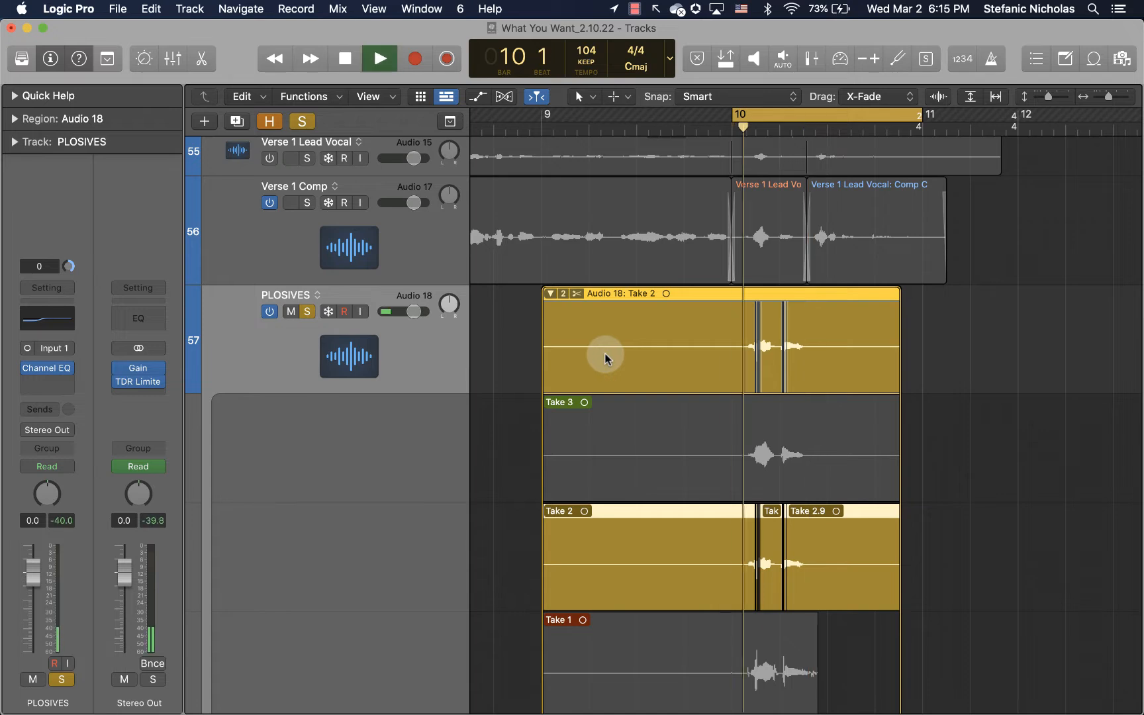
key(space)
Export the active Take 2 to a new track and mute the bar 10 region on Verse 1 Comp.
click(562, 293)
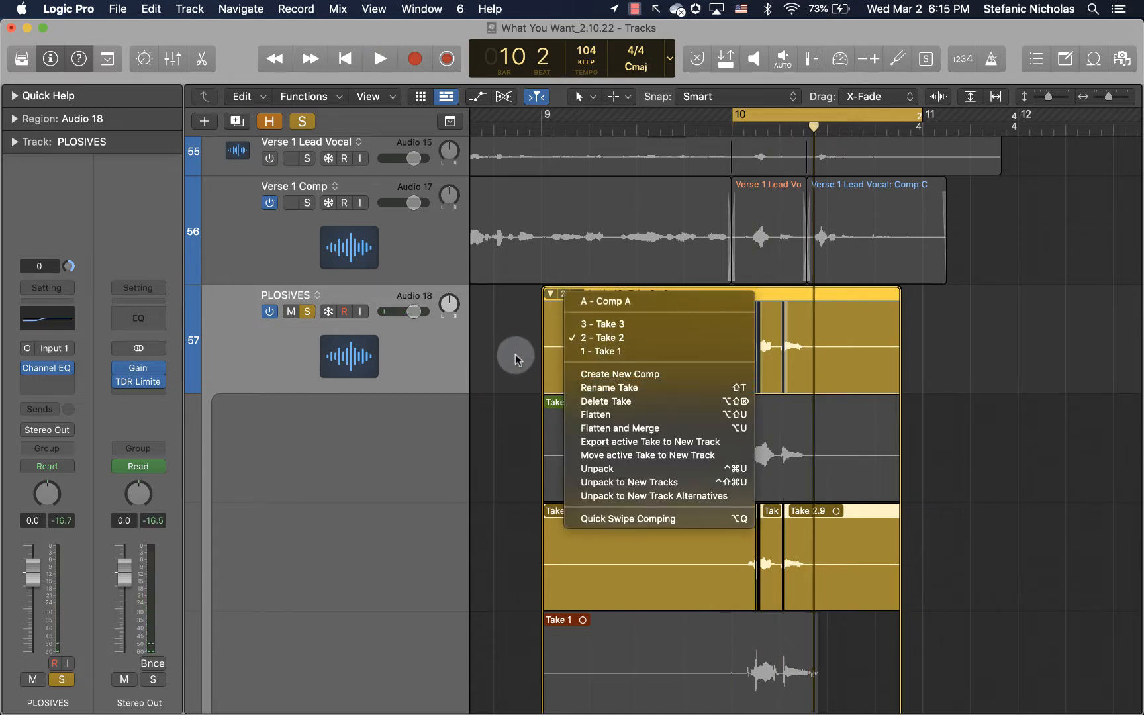
click(611, 441)
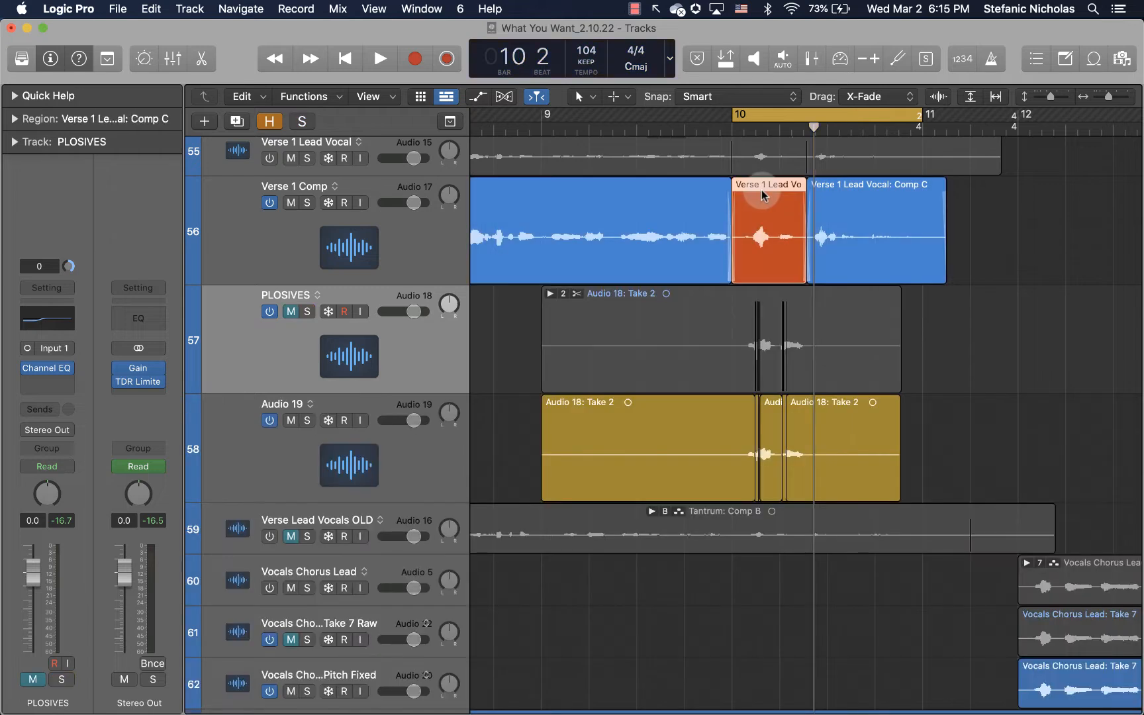
click(770, 212)
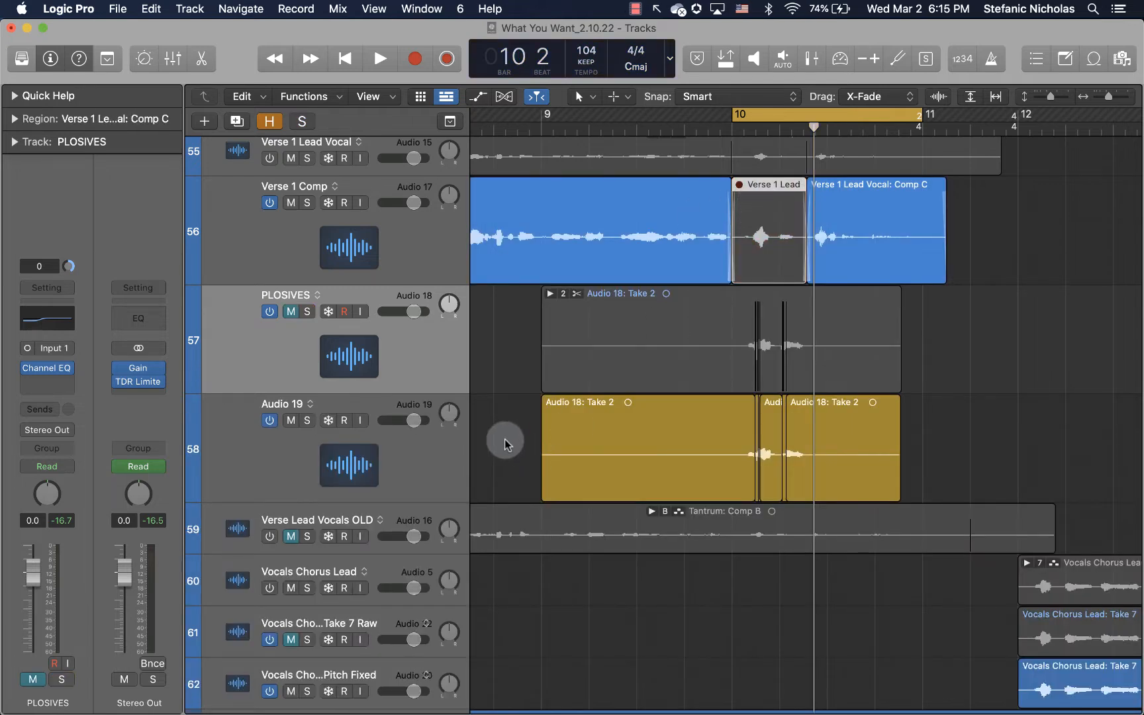
Start the cycle range at about beat 3 of bar 9 and play Verse 1 Comp soloed together with Audio 19.
drag(734, 114, 648, 113)
click(307, 202)
click(307, 421)
key(space)
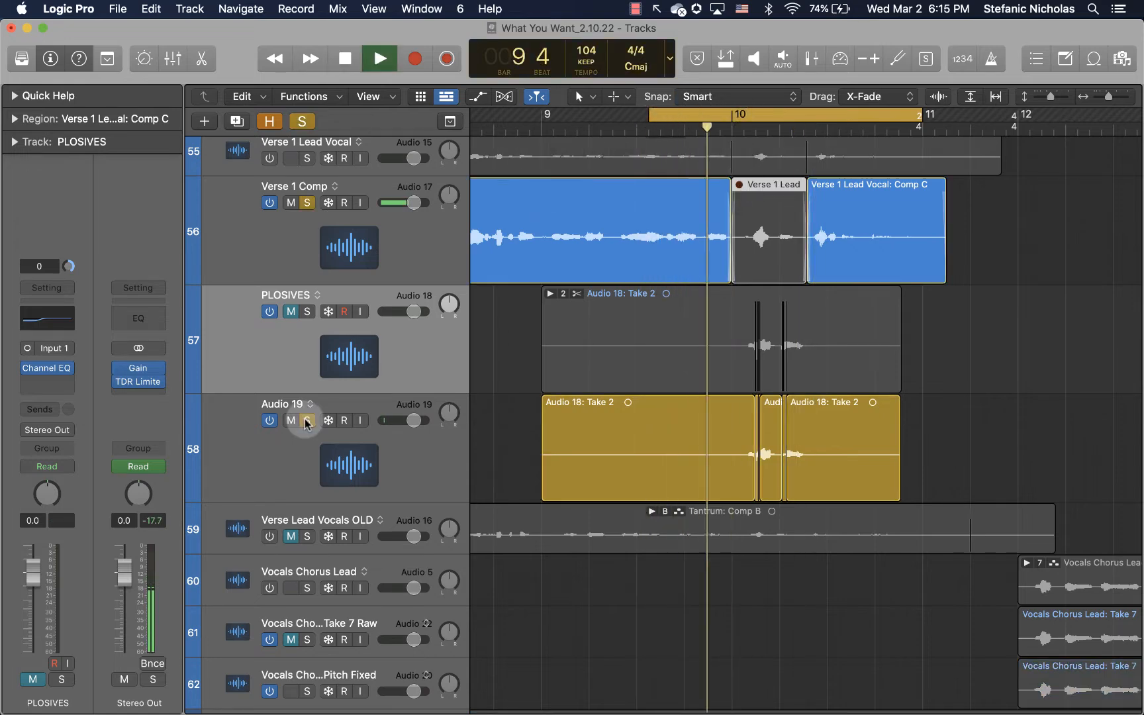
key(space)
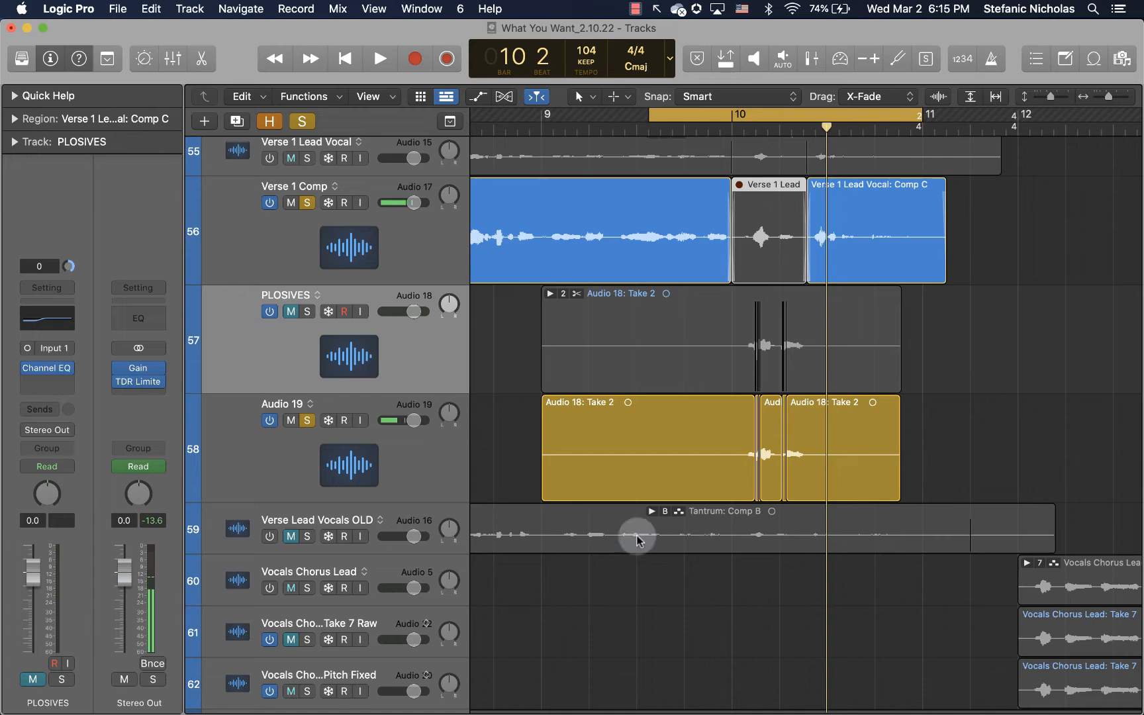
Select the Audio 19 track and examine the settings of its existing Channel EQ.
click(426, 467)
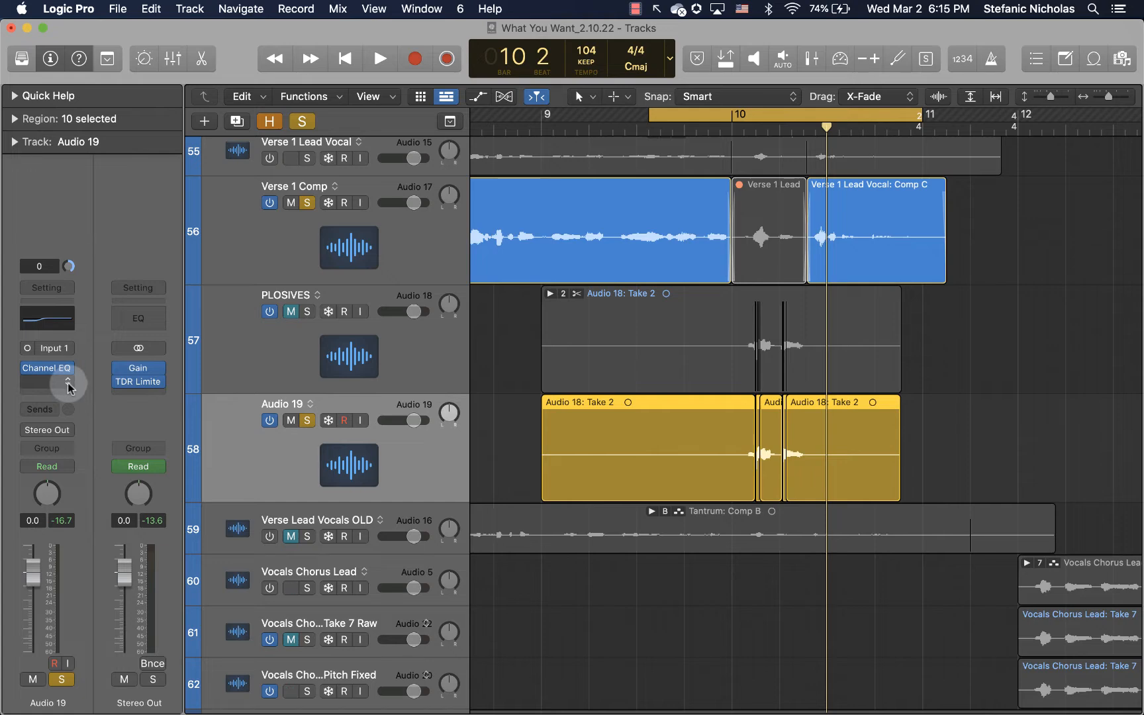
mouse_move(44, 372)
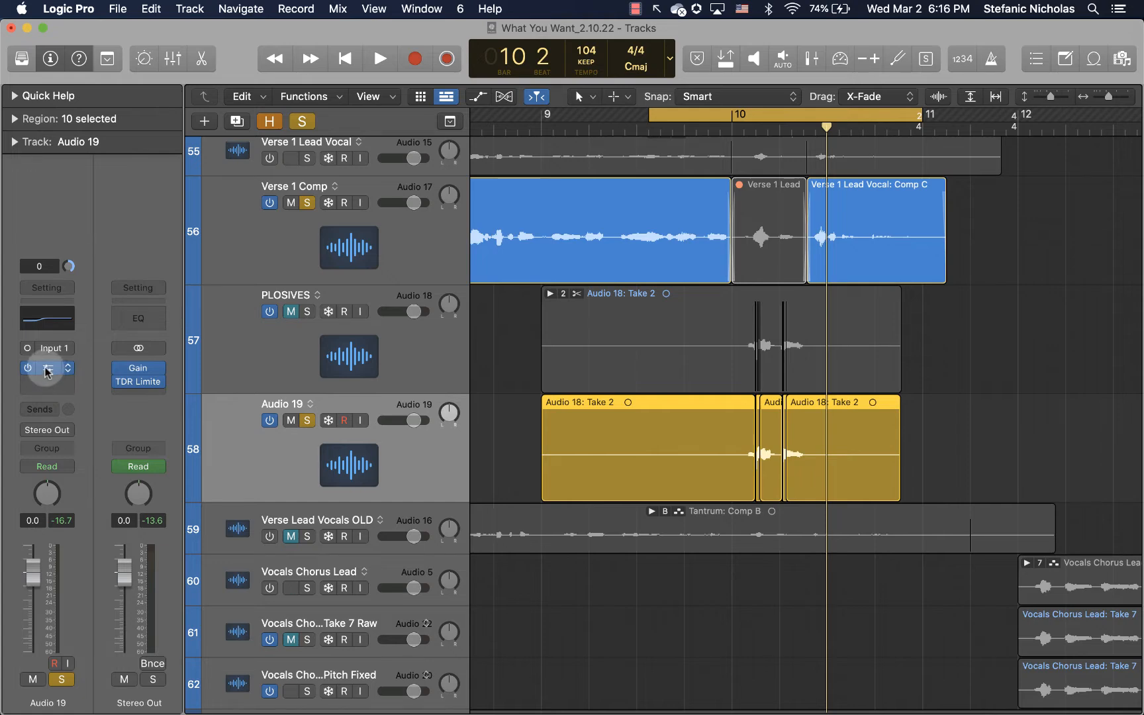
click(46, 372)
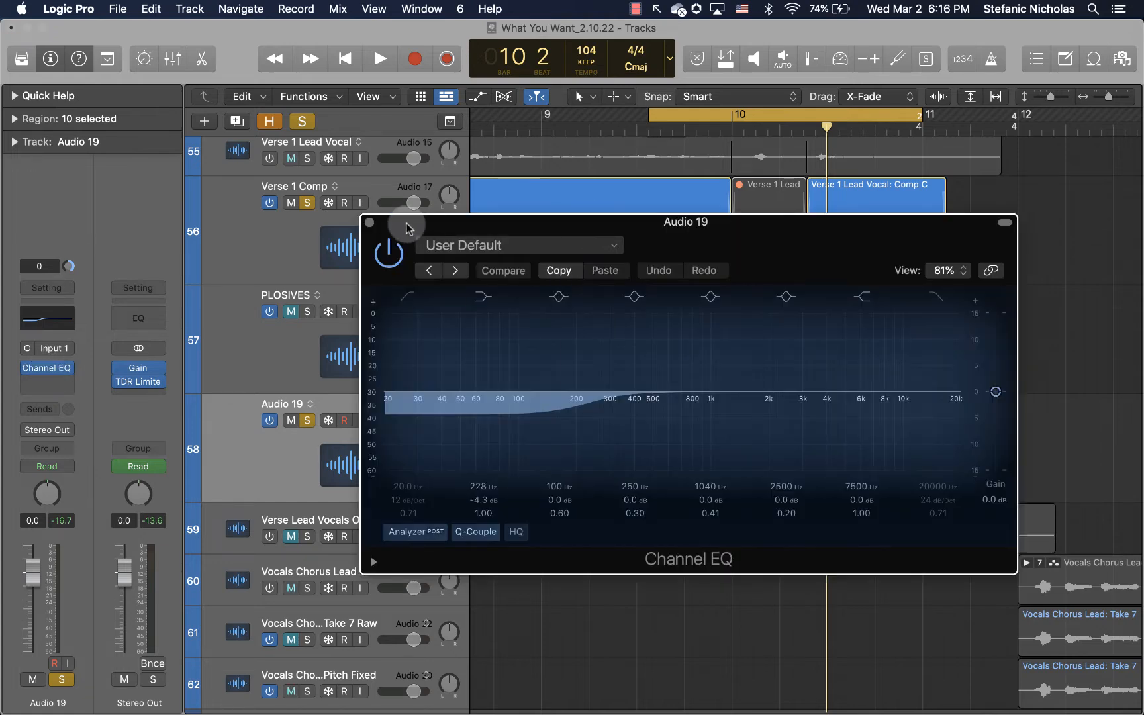
click(369, 224)
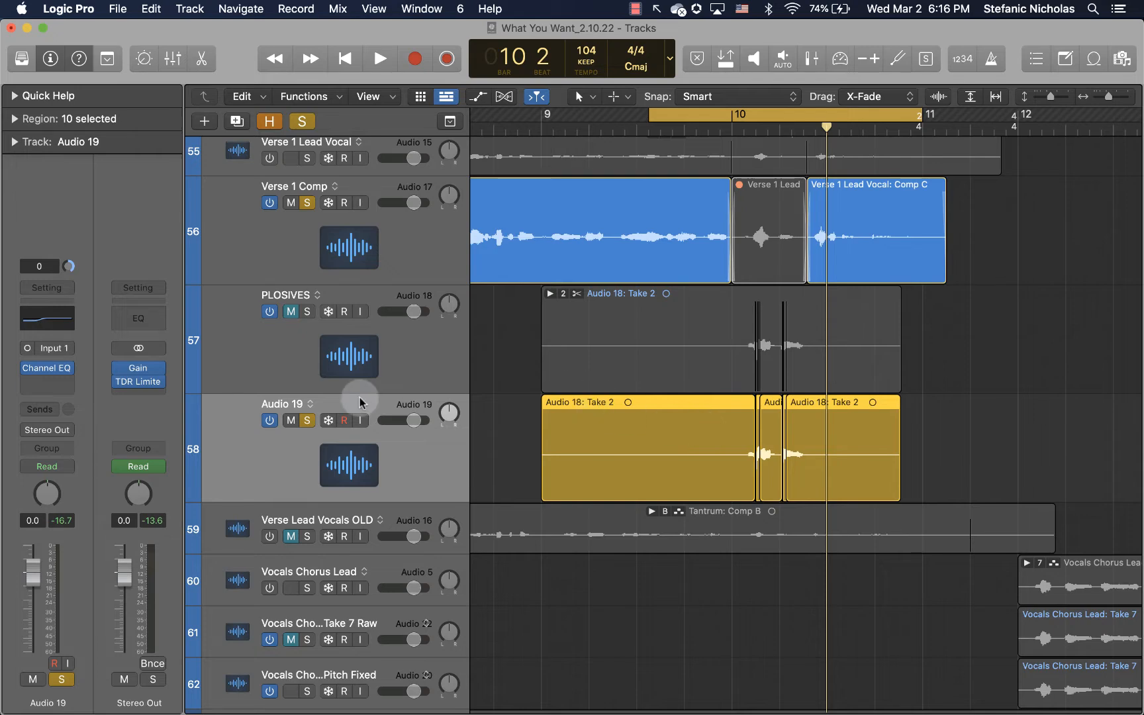
Add a second Channel EQ to Audio 19 and enable its low cut at about 163 Hz.
mouse_move(47, 370)
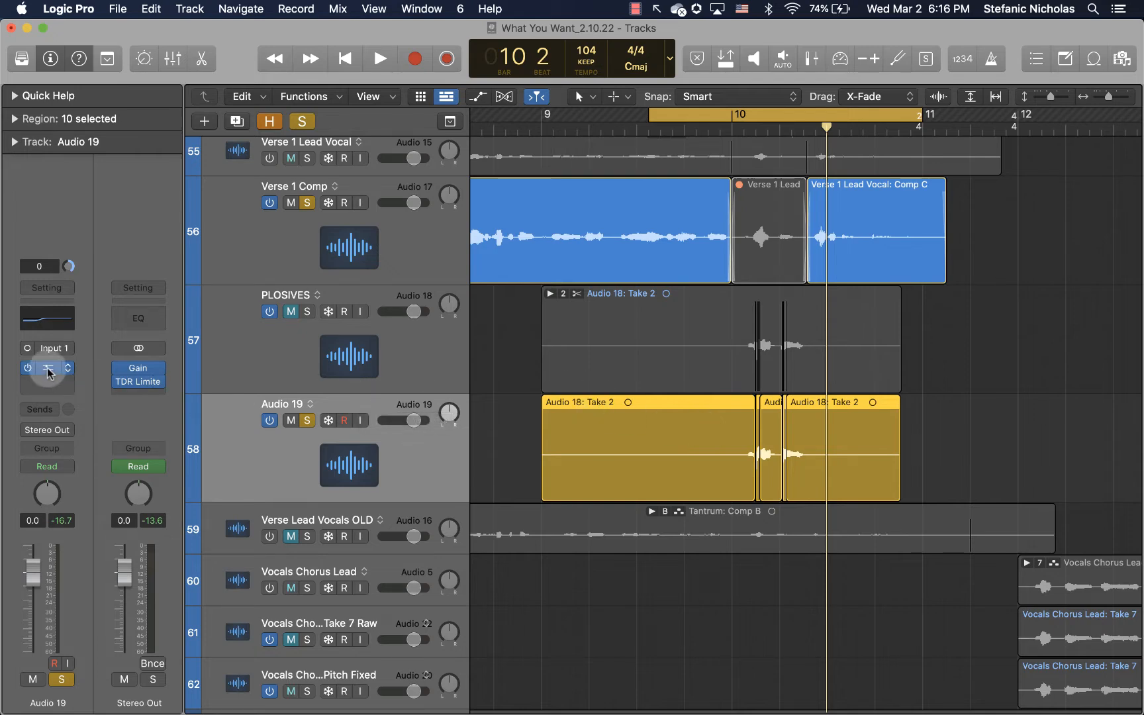
click(48, 371)
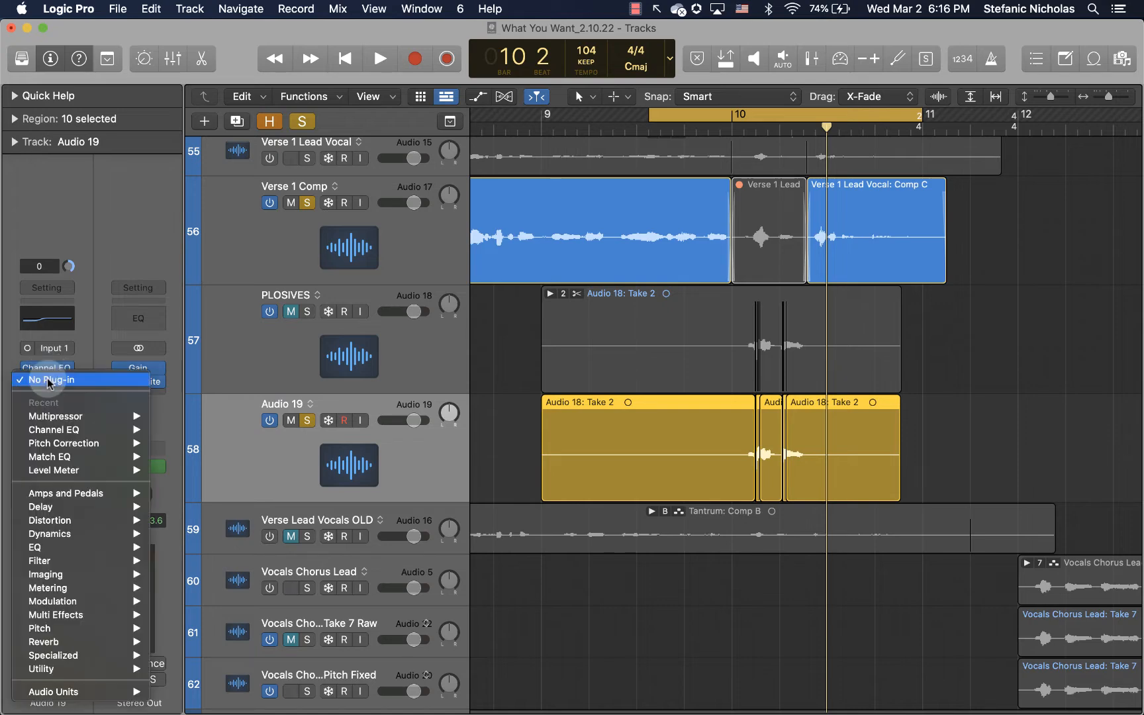
mouse_move(102, 496)
mouse_move(94, 547)
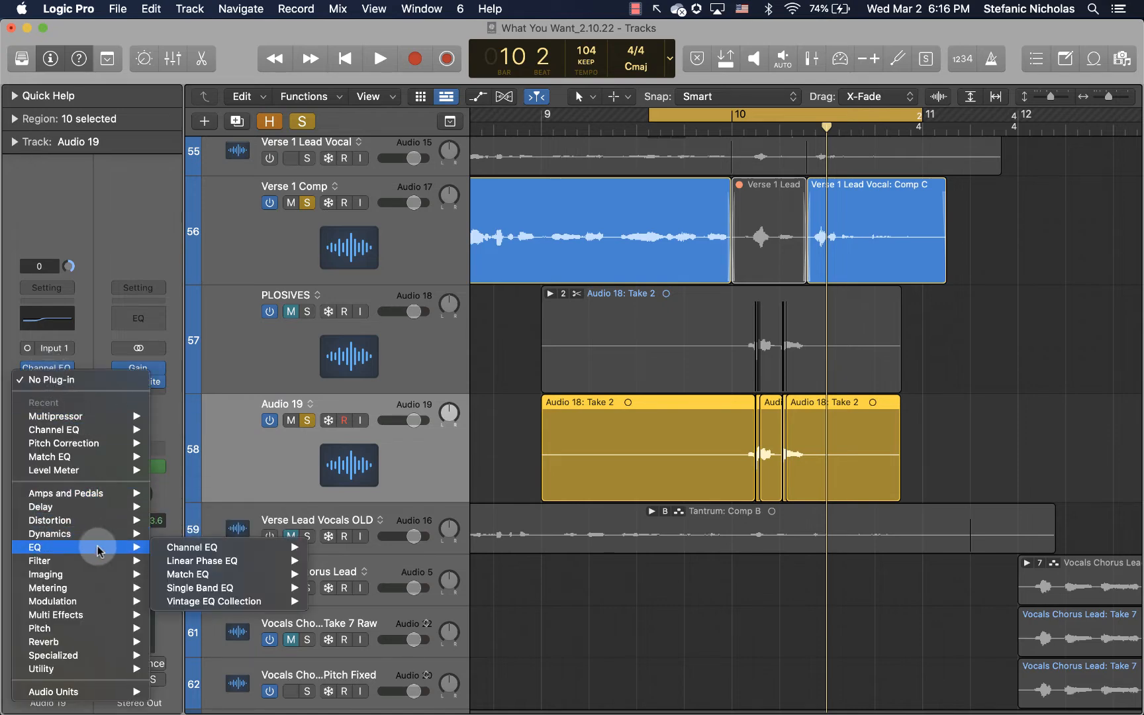
click(192, 547)
click(407, 299)
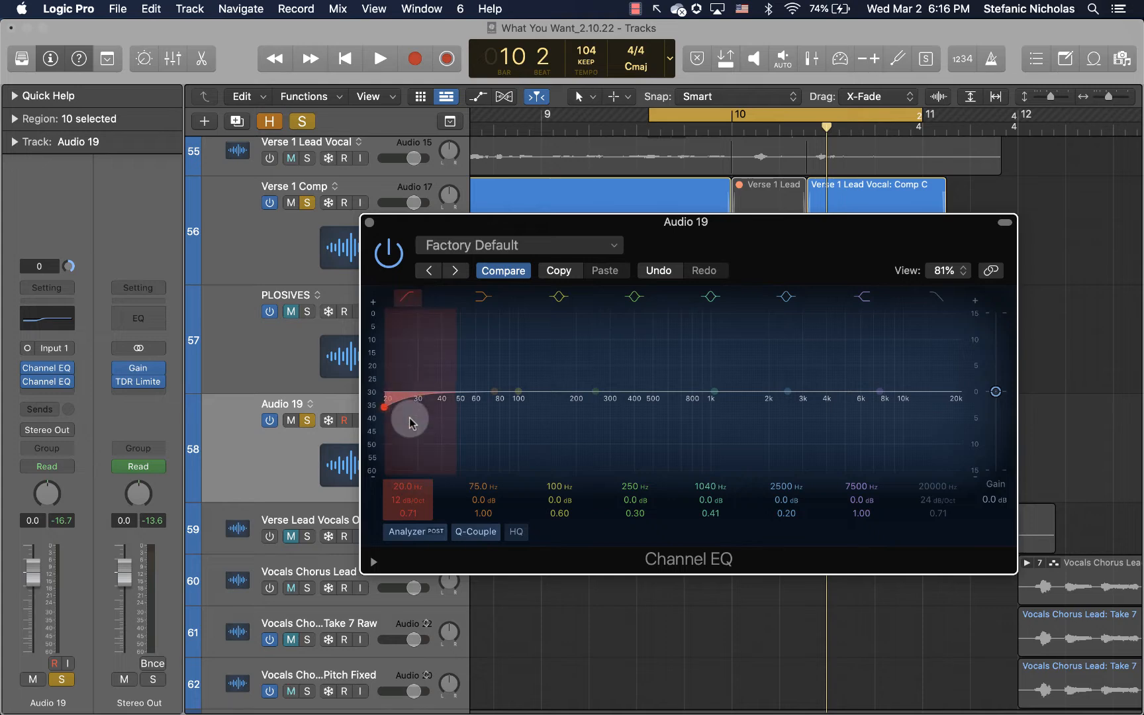
drag(383, 406, 559, 407)
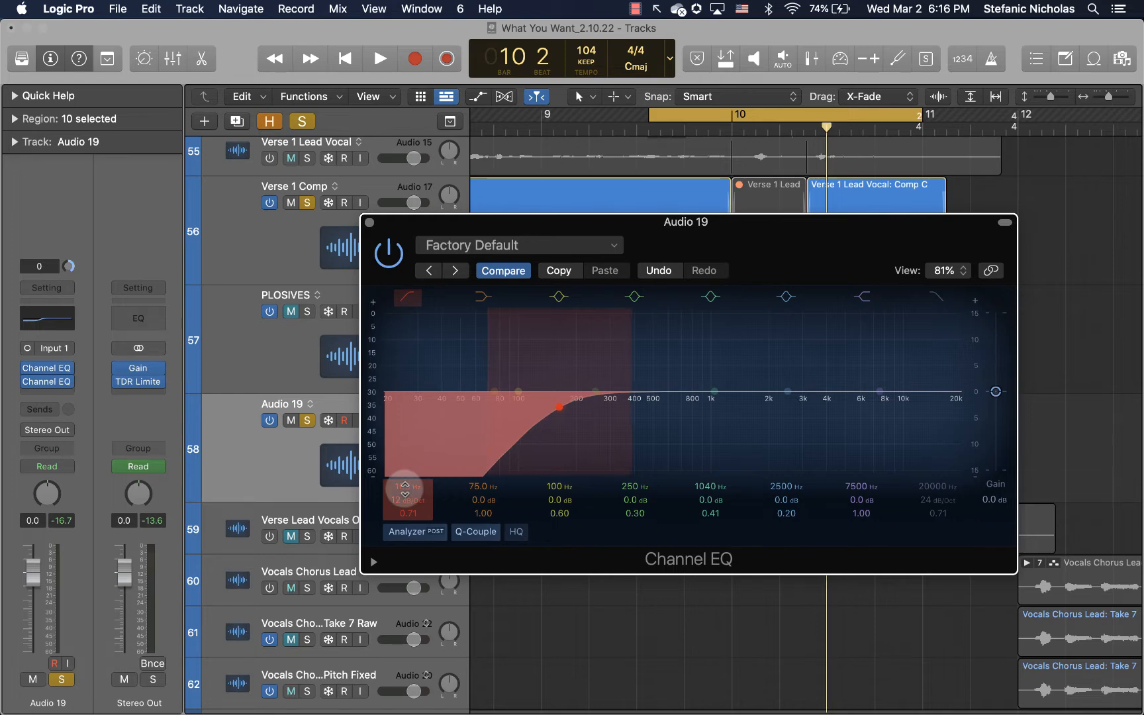
Move the Channel EQ window clear of the Verse 1 Comp regions and play back the vocals with the low cut.
drag(754, 221, 809, 376)
drag(429, 365, 922, 403)
click(762, 224)
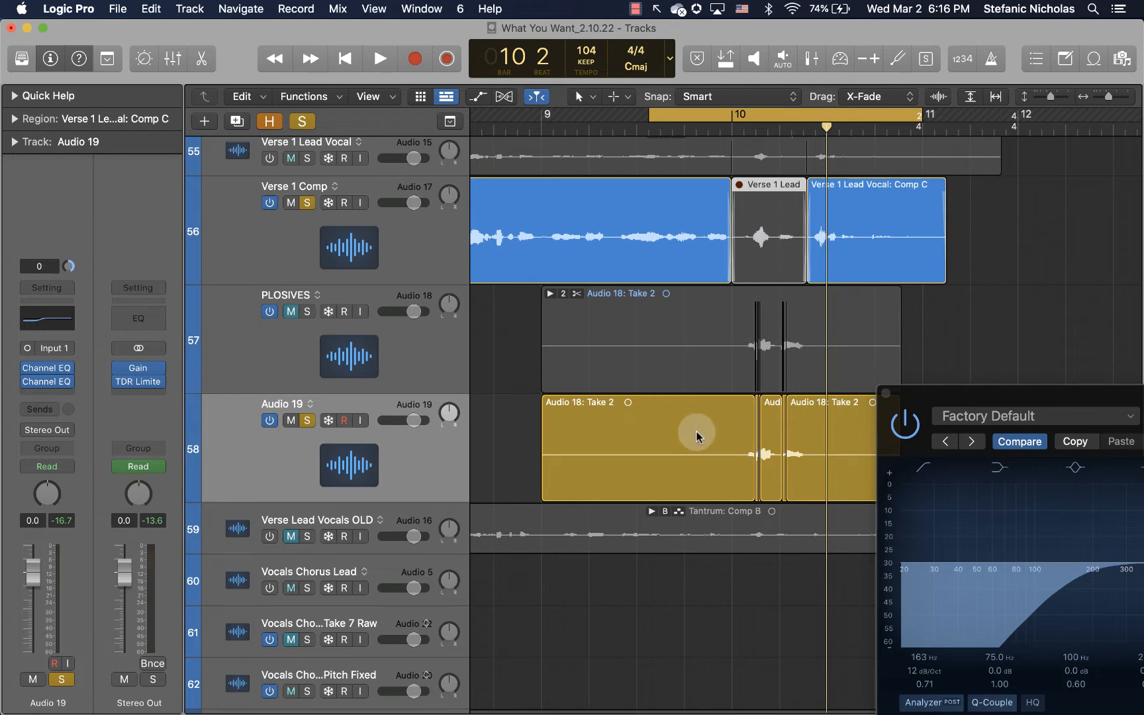
click(667, 460)
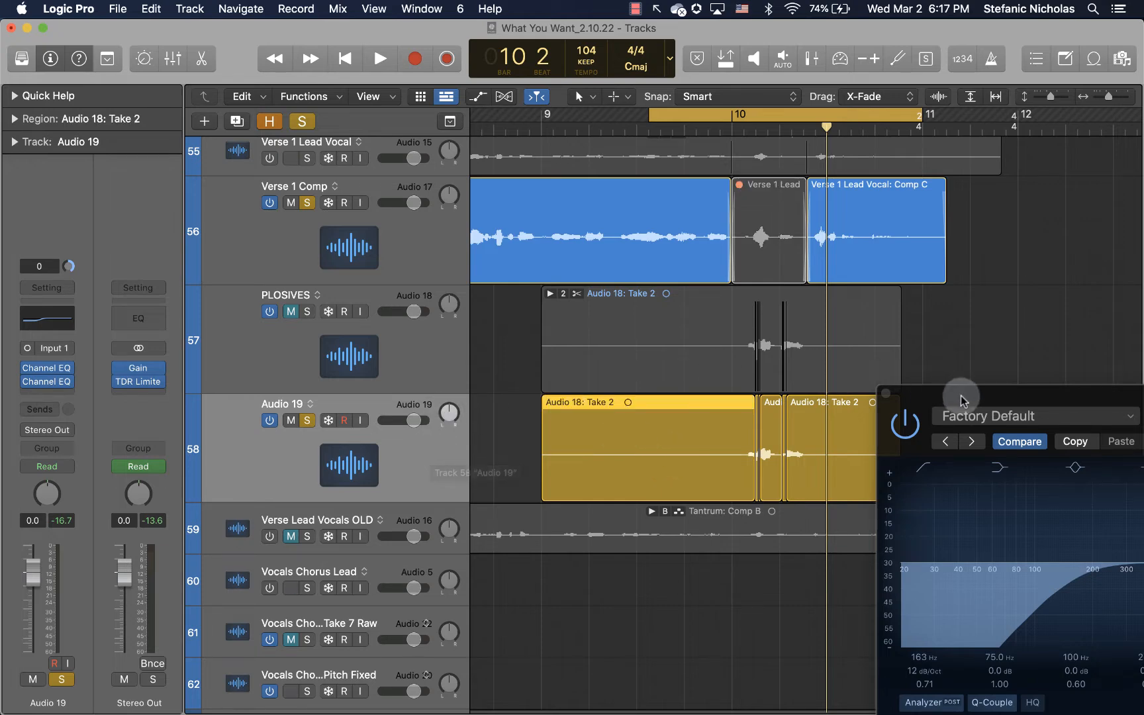
drag(960, 395, 631, 80)
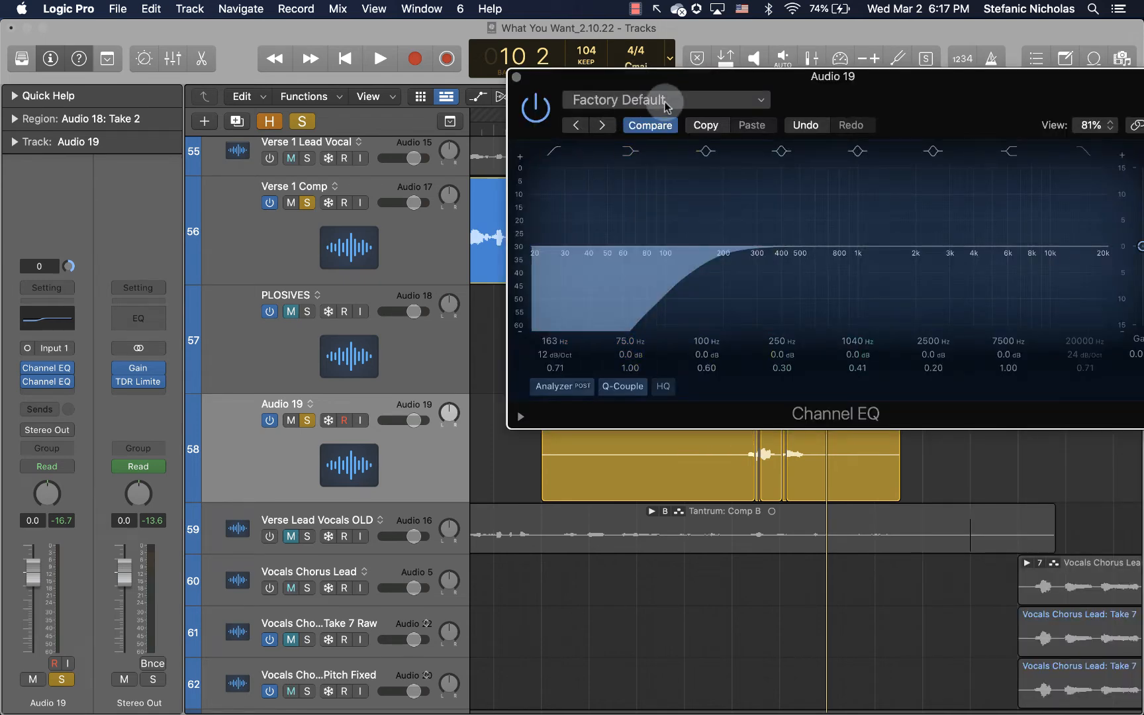
drag(818, 91, 897, 378)
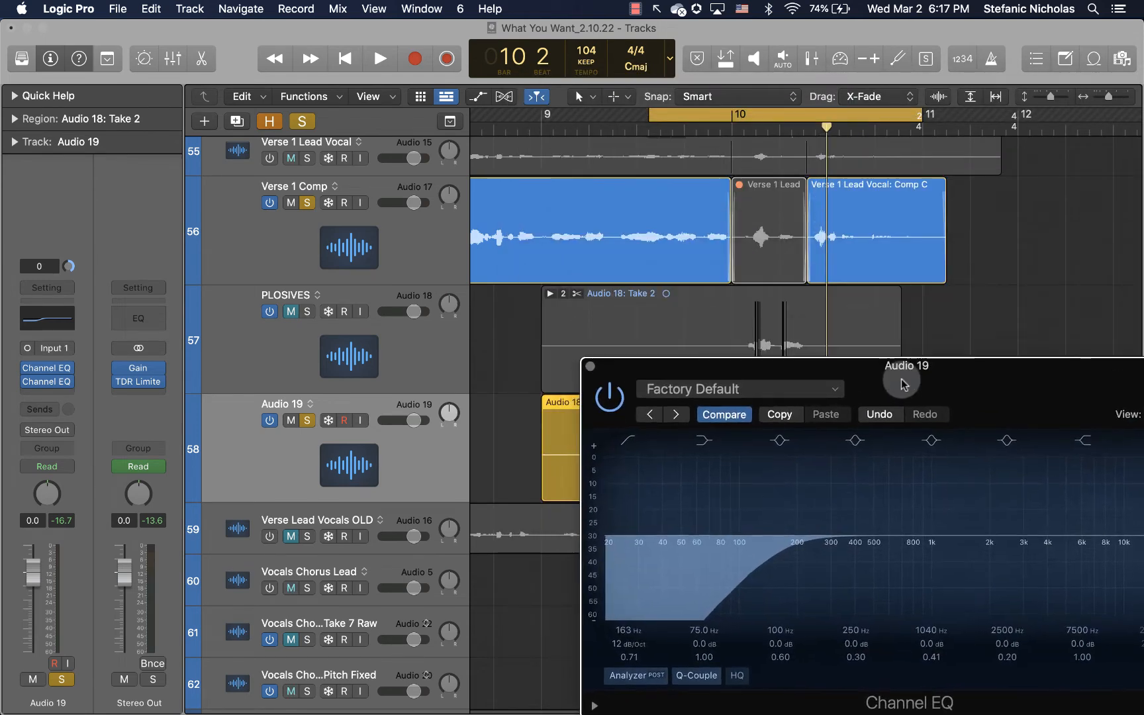
key(space)
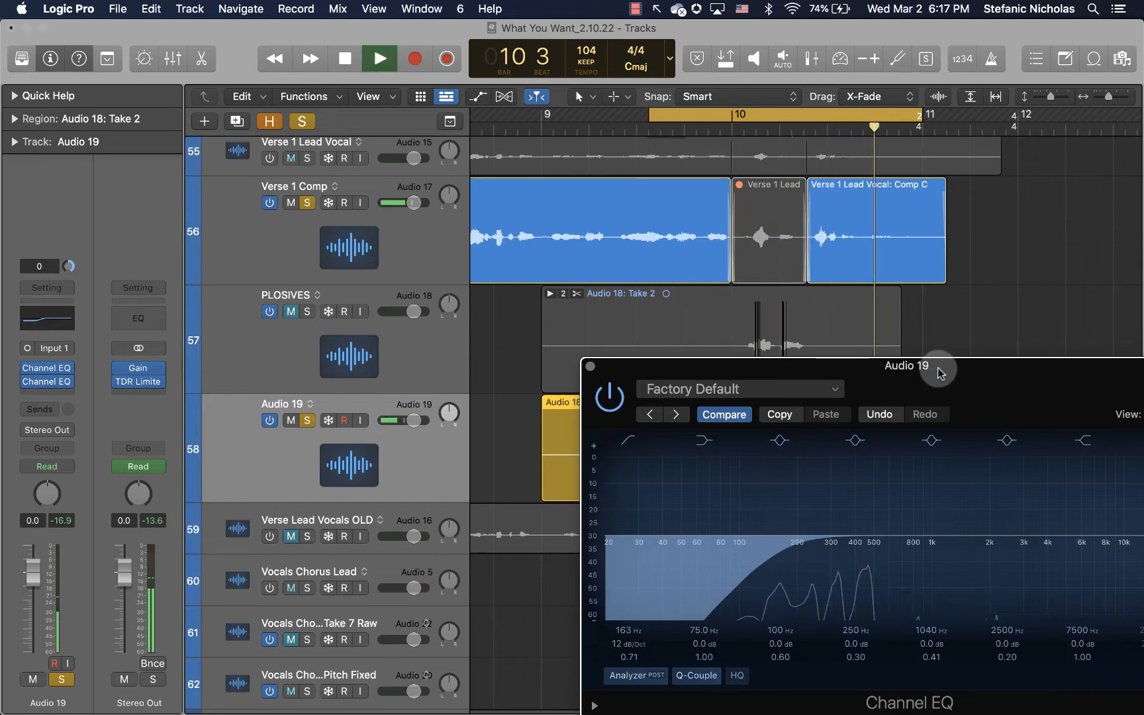
key(space)
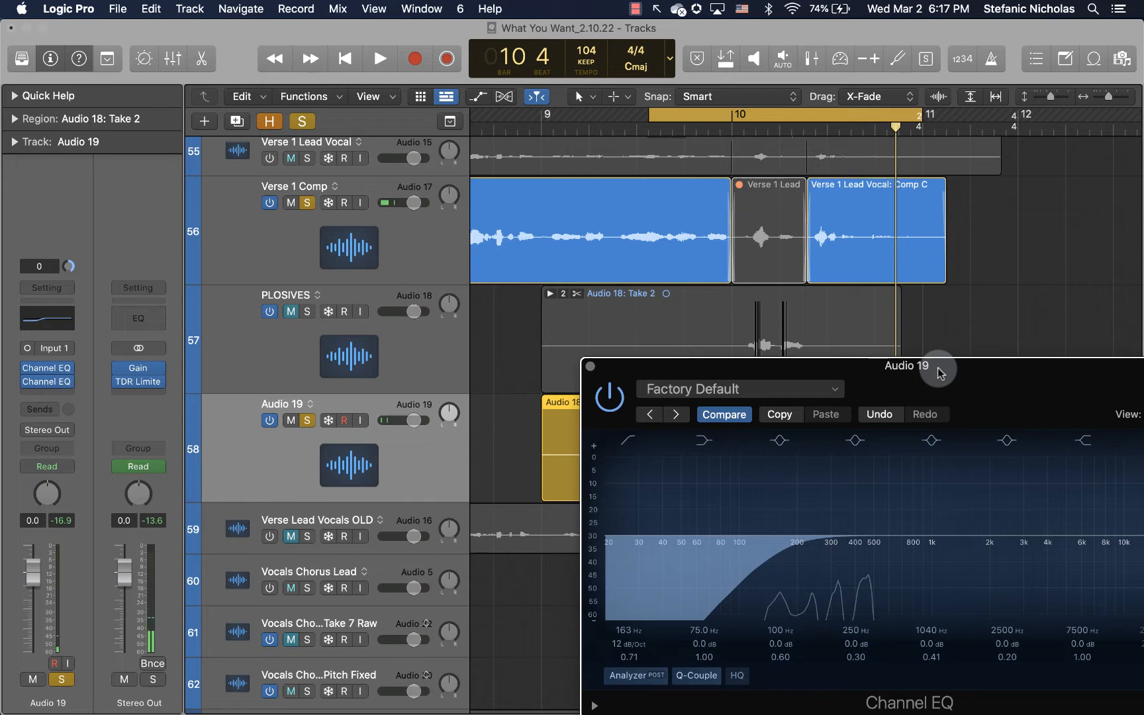
Lower the second Channel EQ's low-cut frequency to 129 Hz and close the EQ.
drag(940, 374, 879, 253)
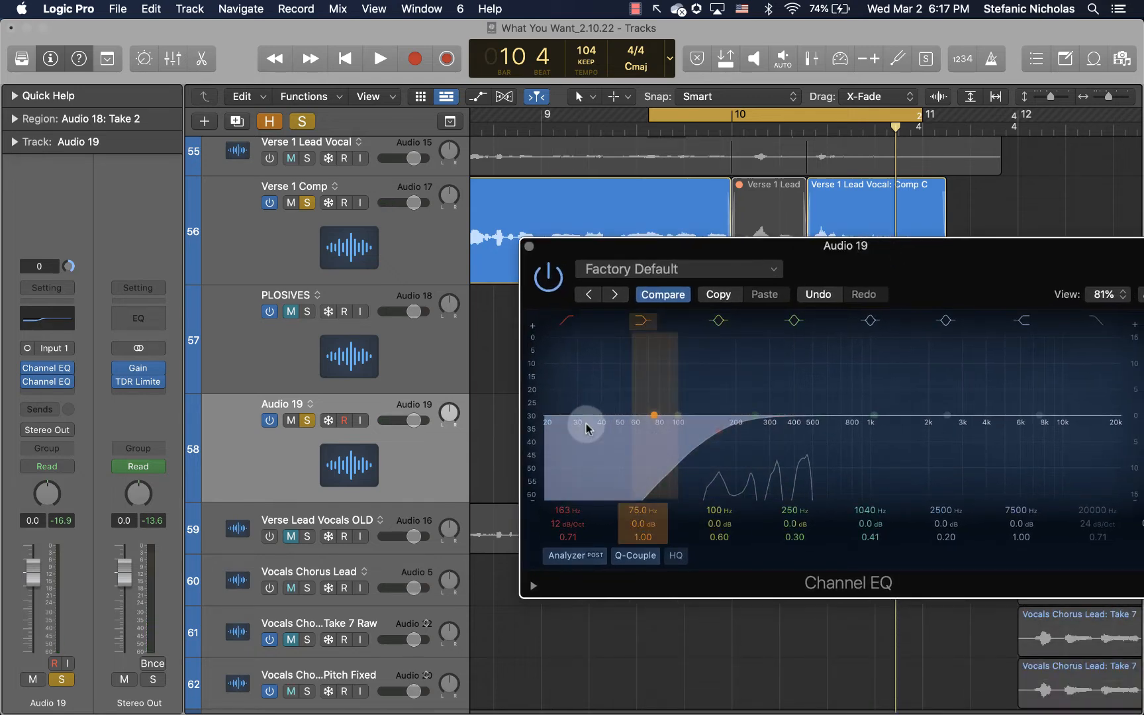
mouse_move(560, 513)
mouse_down()
mouse_move(560, 532)
mouse_move(560, 513)
mouse_up()
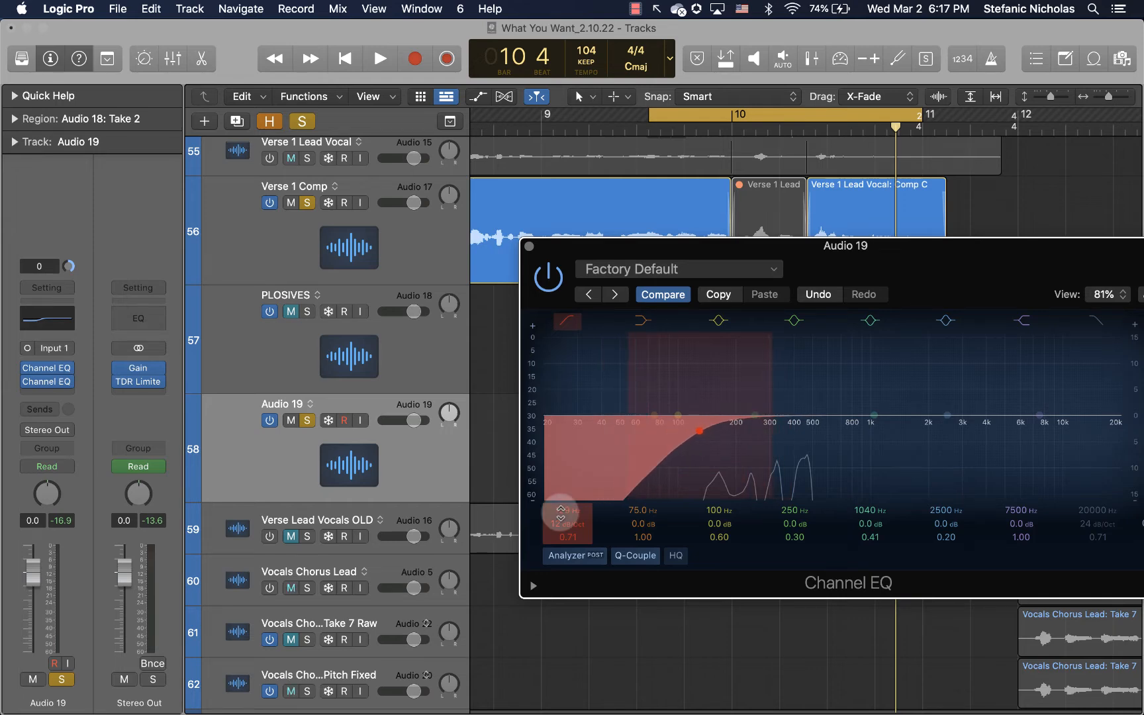
drag(560, 257, 613, 257)
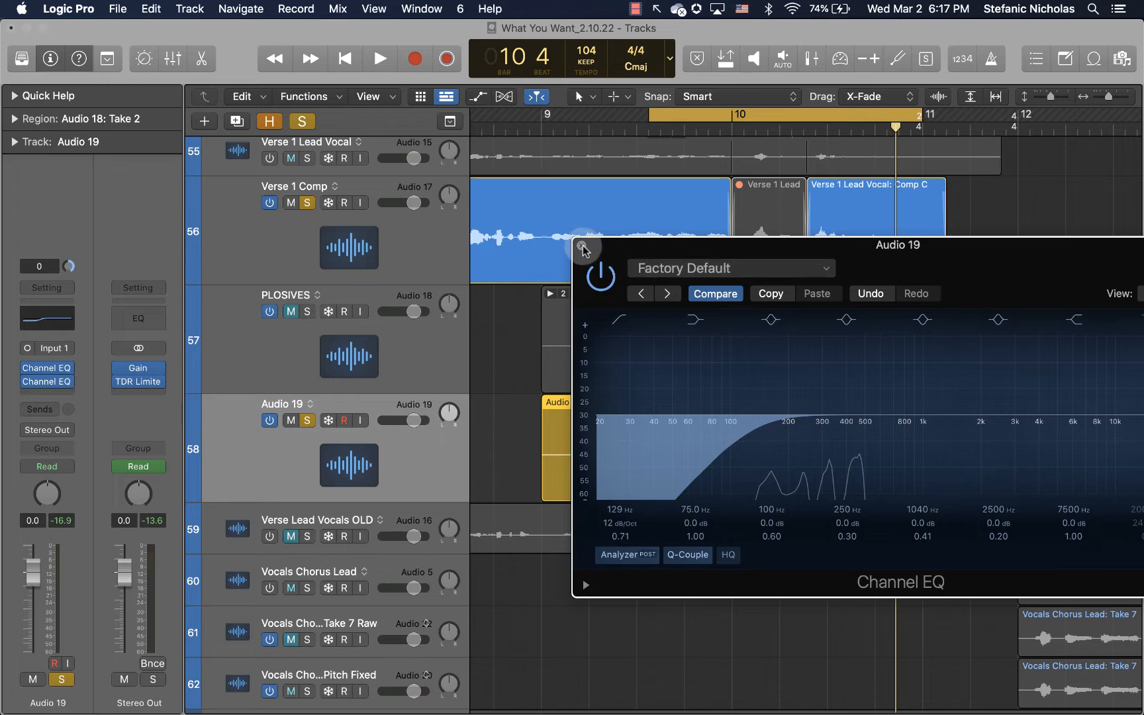
click(581, 247)
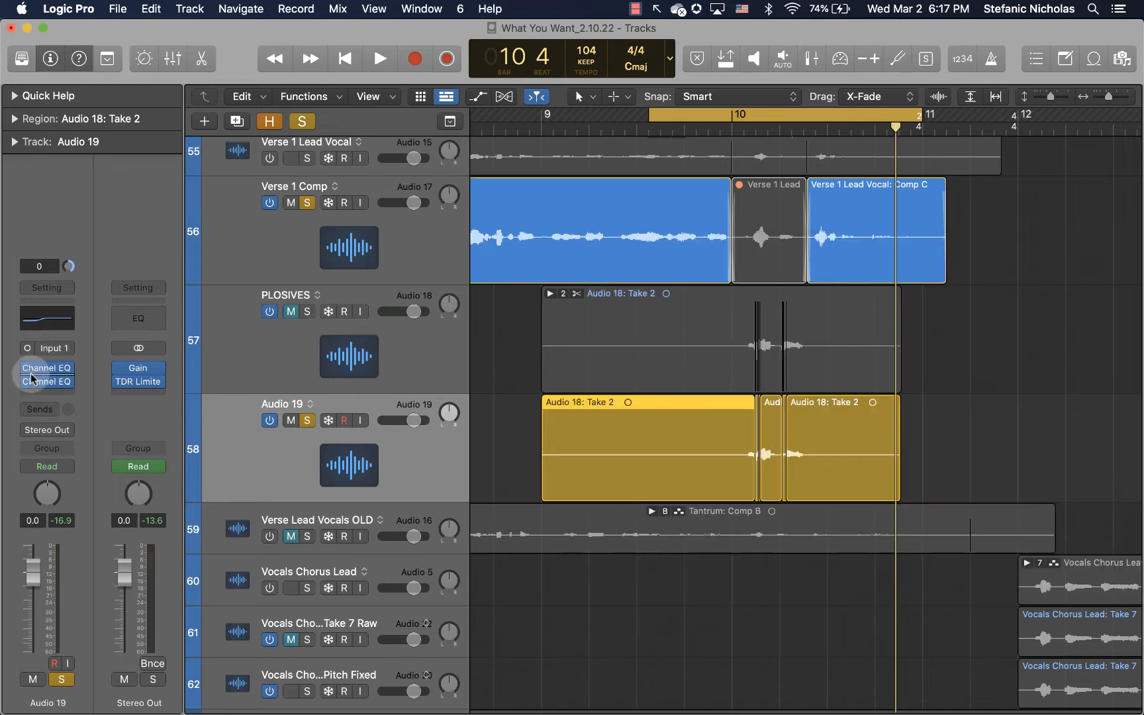
Insert a mono Enveloper after the second Channel EQ on Audio 19 and position its window clear of the muted Verse 1 region.
mouse_move(24, 384)
click(67, 382)
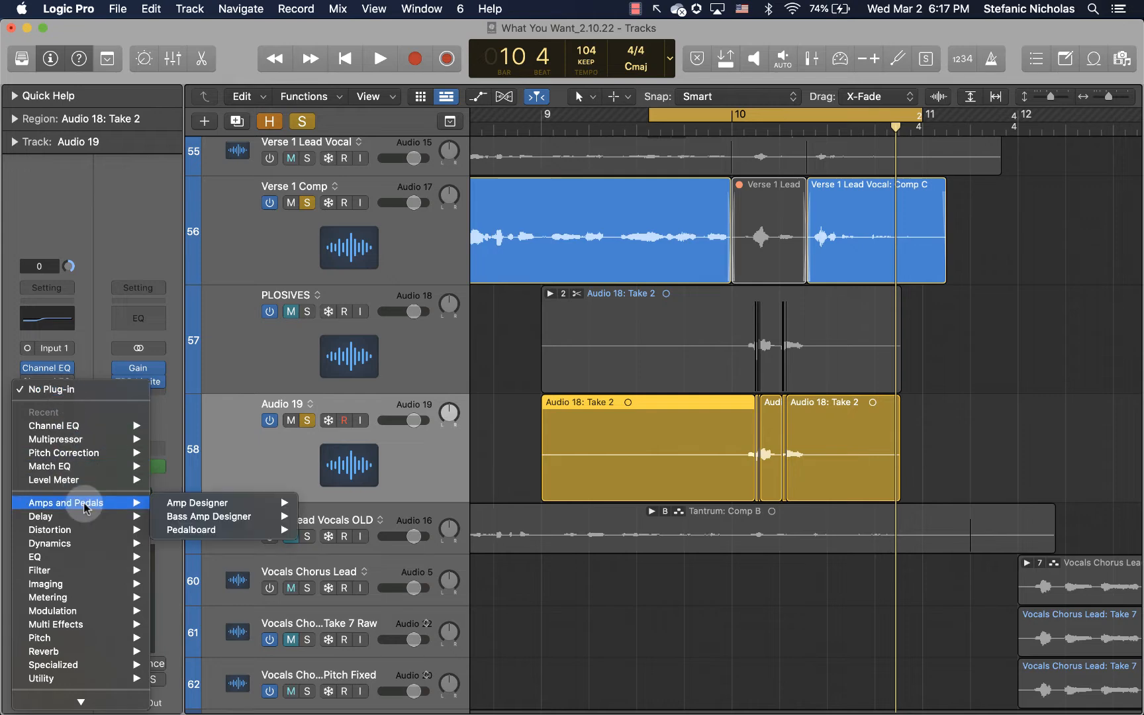
mouse_move(88, 544)
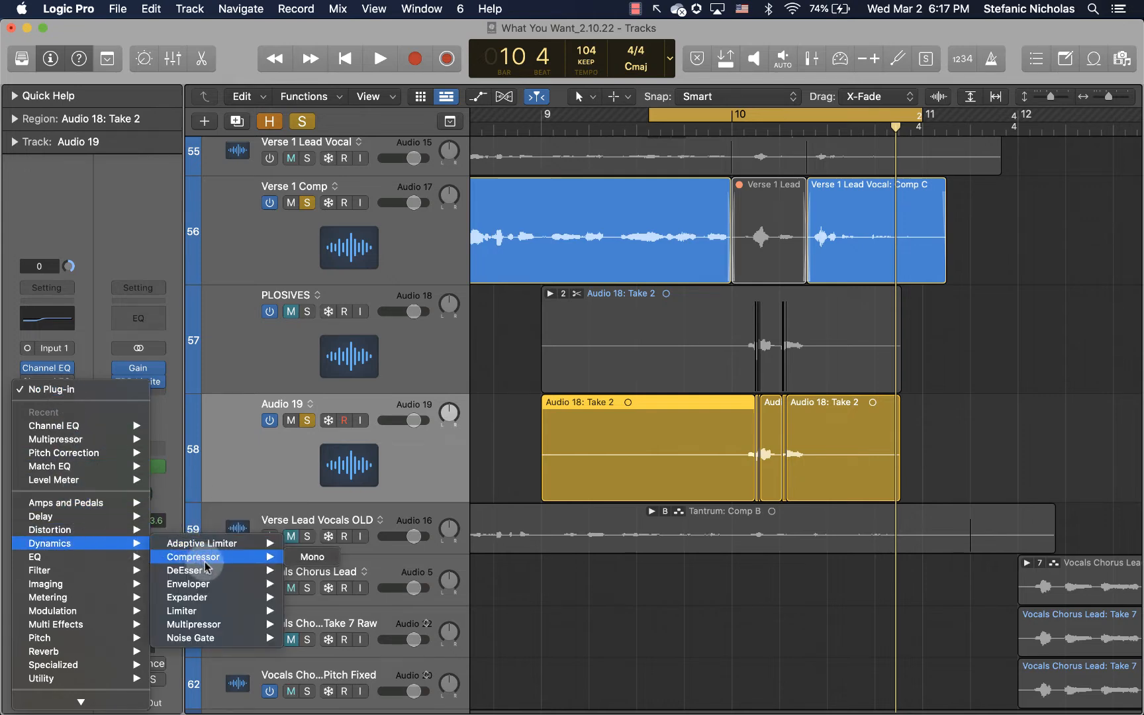
mouse_move(215, 583)
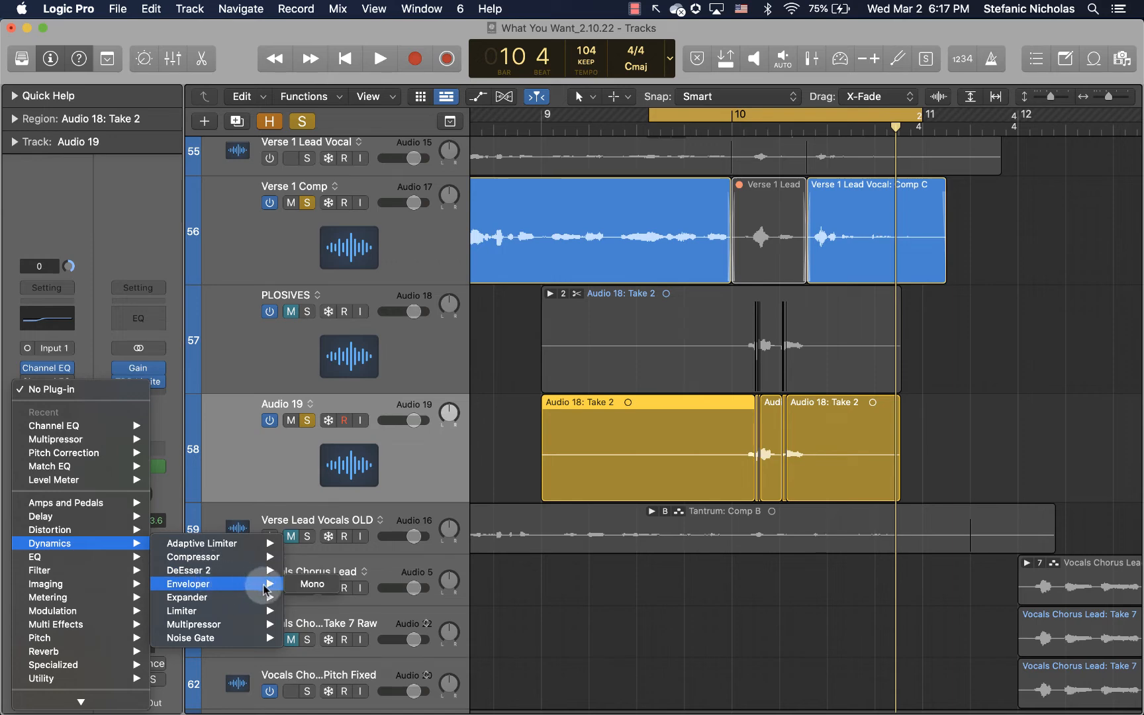
click(303, 588)
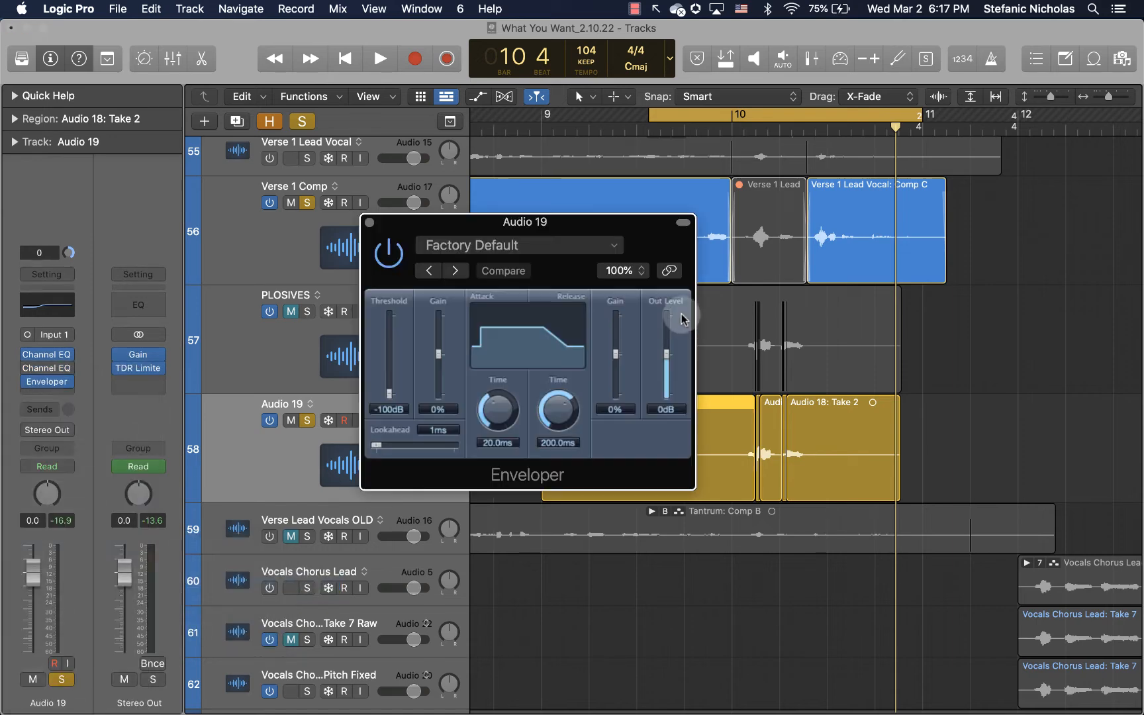
drag(615, 228, 725, 278)
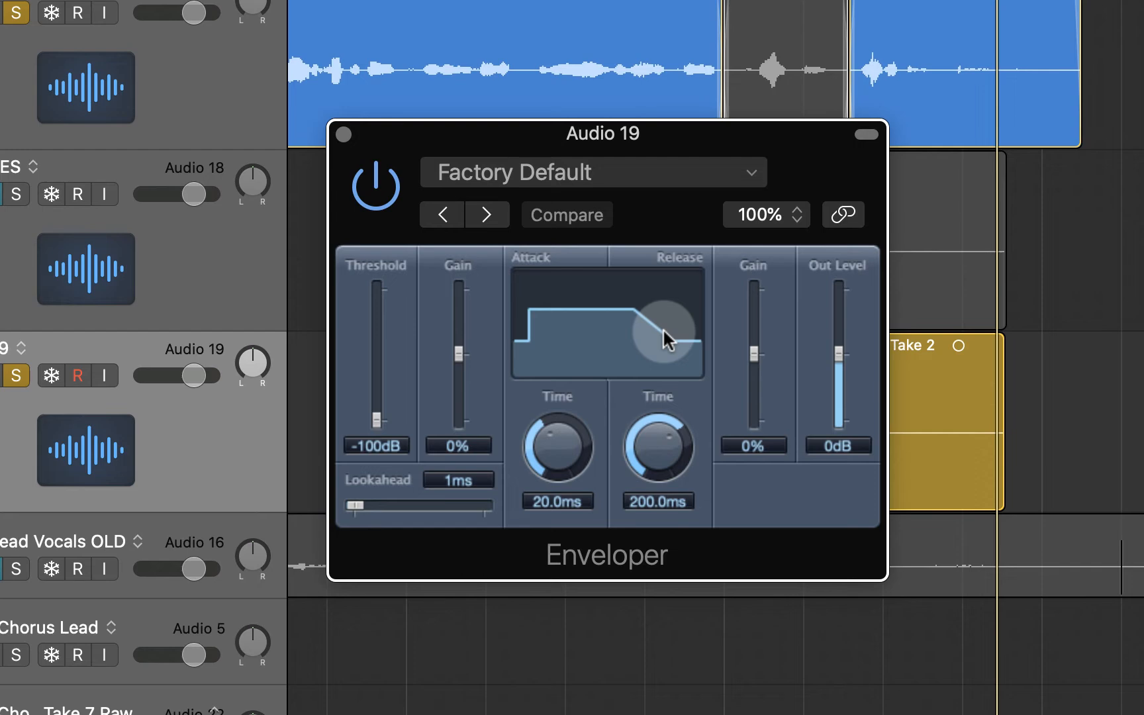
drag(626, 124, 651, 191)
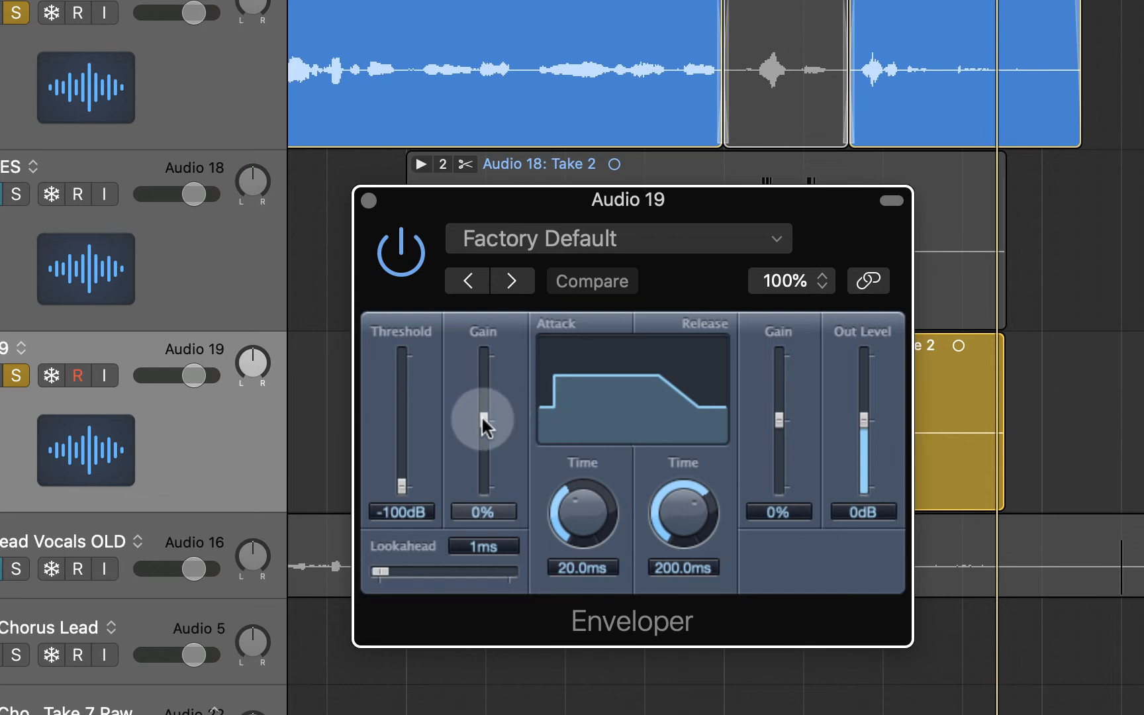
Set the Enveloper's attack gain to -100%, attack time to 167 ms and lookahead to 32 ms, and move its window off the regions.
drag(483, 418, 487, 513)
drag(581, 510, 526, 411)
click(384, 566)
drag(384, 564, 417, 566)
drag(726, 212, 175, 0)
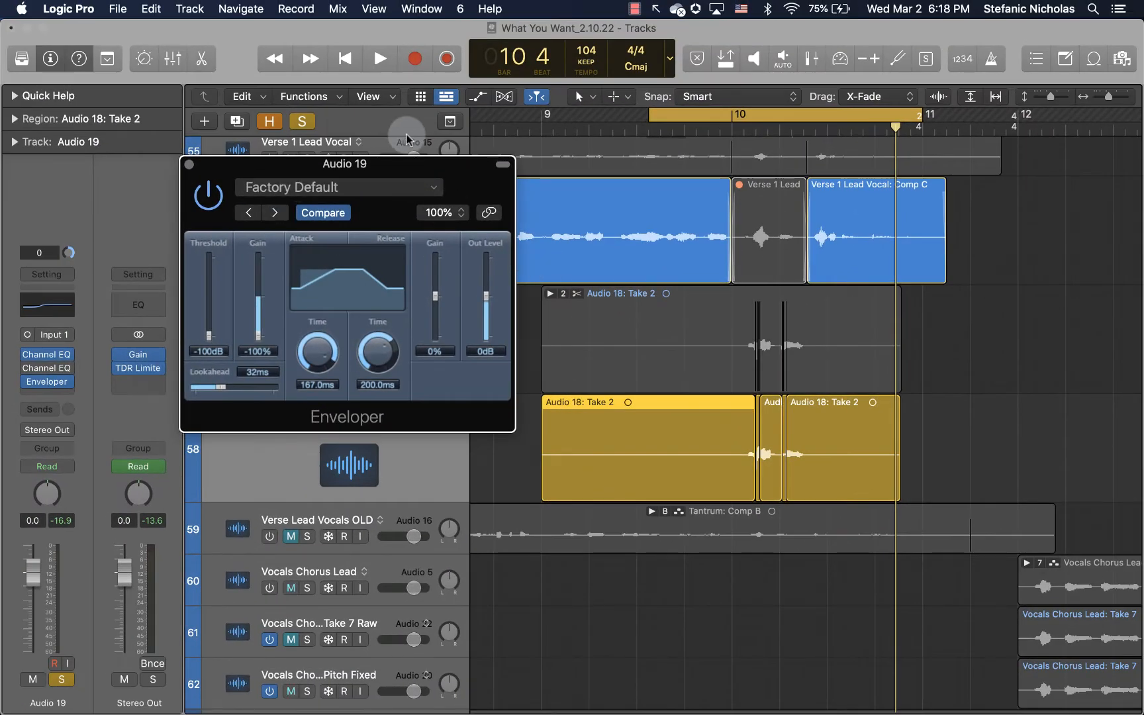
Play back the vocals, bypass the Enveloper, and shorten the cycle range to start at bar 10.
key(space)
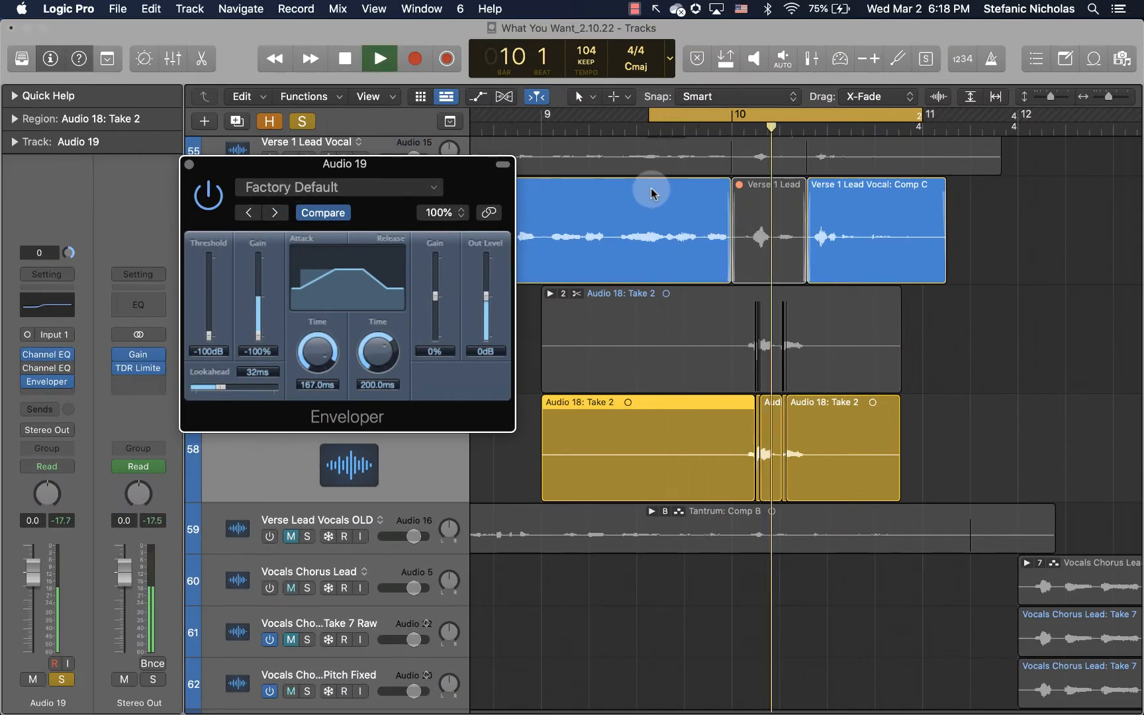
key(space)
click(200, 204)
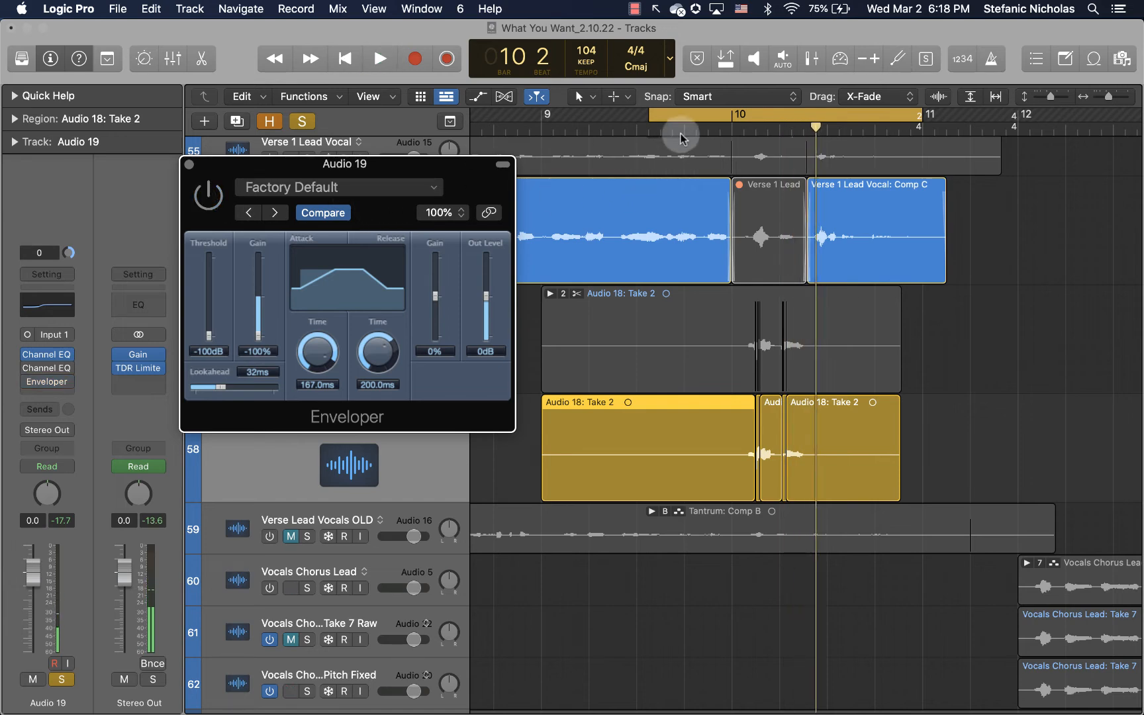
drag(649, 120, 732, 120)
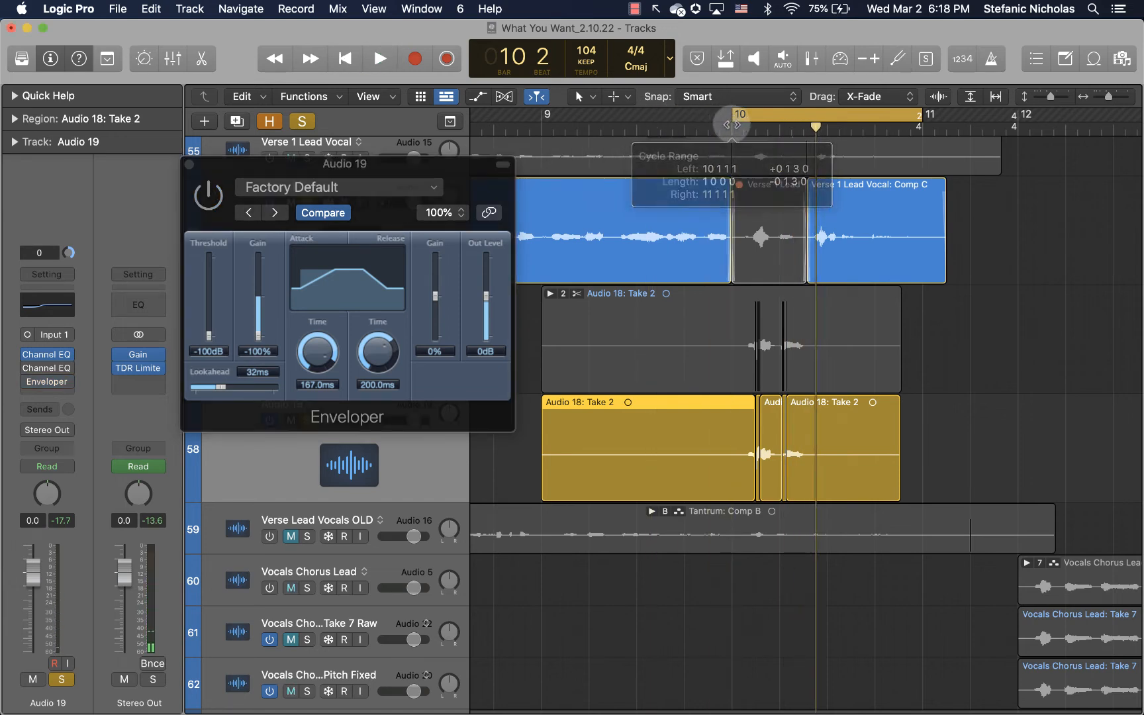
key(space)
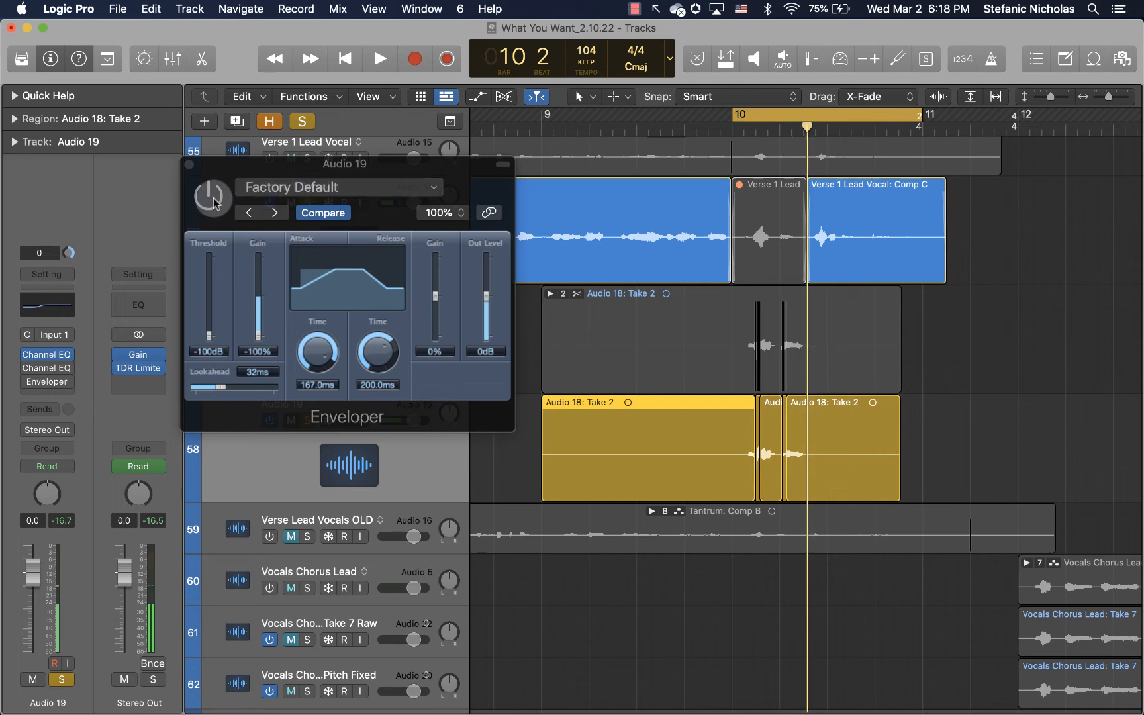
Compare the vocal playback with the Enveloper switched on and bypassed, leaving it on.
click(209, 198)
key(space)
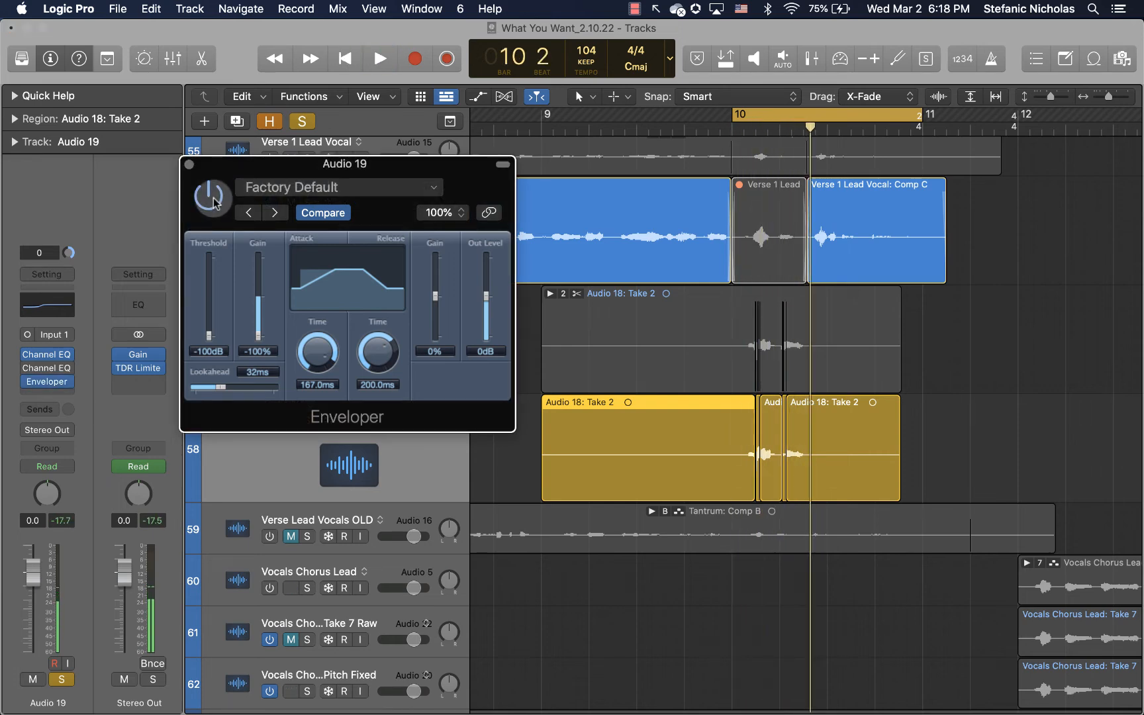
key(space)
key(space)
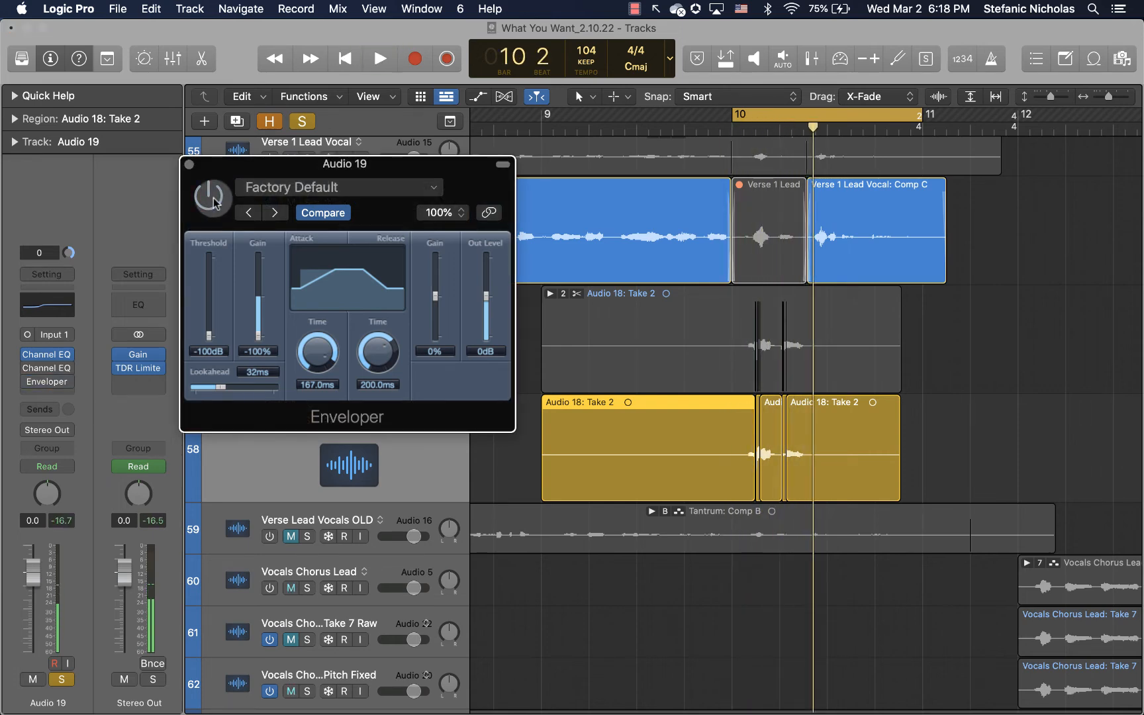
key(space)
key(space)
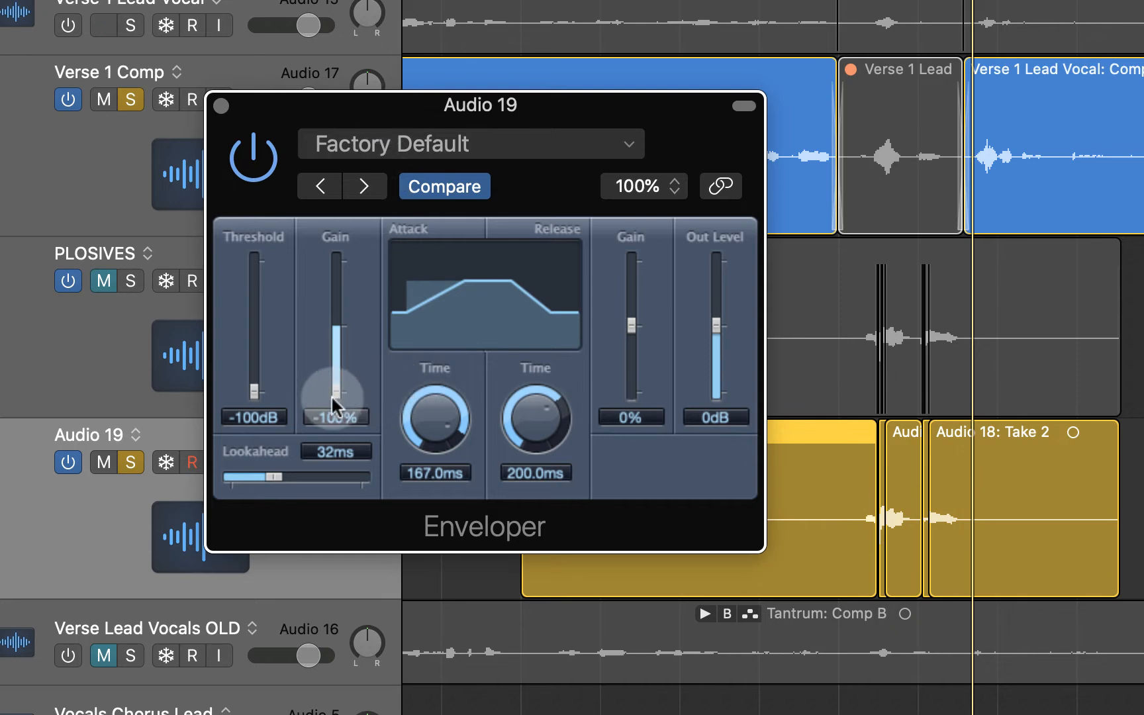
Try Enveloper attack times of 0, 161, 68 and 200 ms on Audio 19.
drag(331, 388, 378, 435)
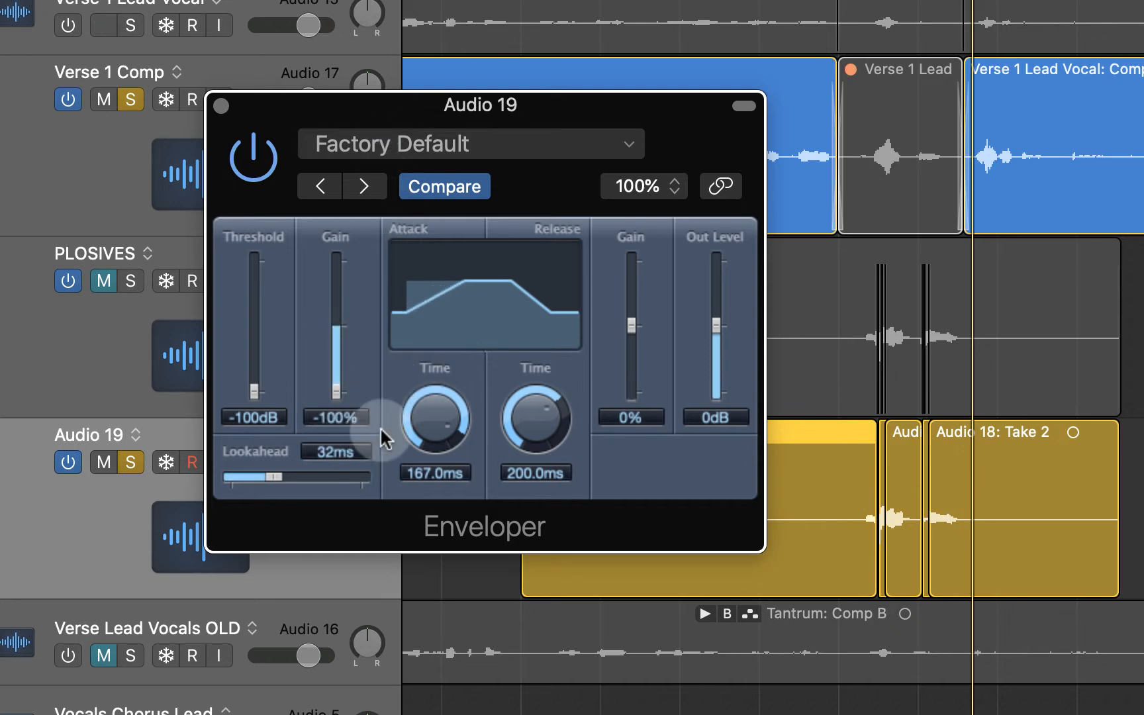
click(449, 411)
drag(450, 418, 439, 477)
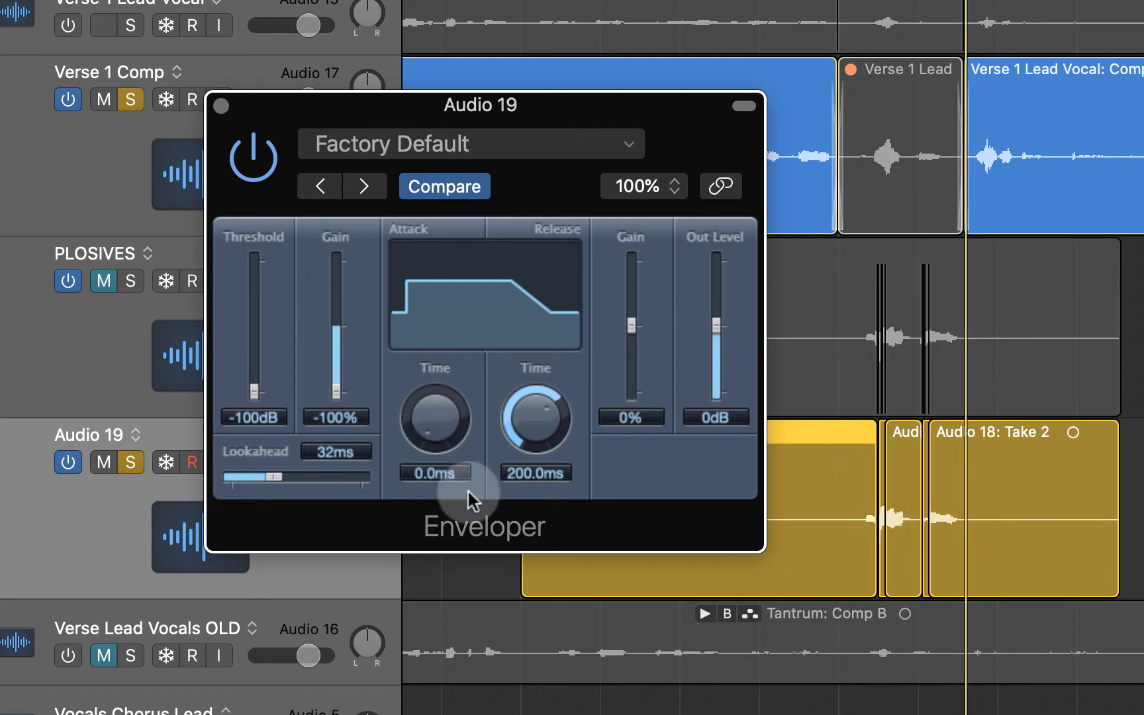
drag(440, 411, 393, 239)
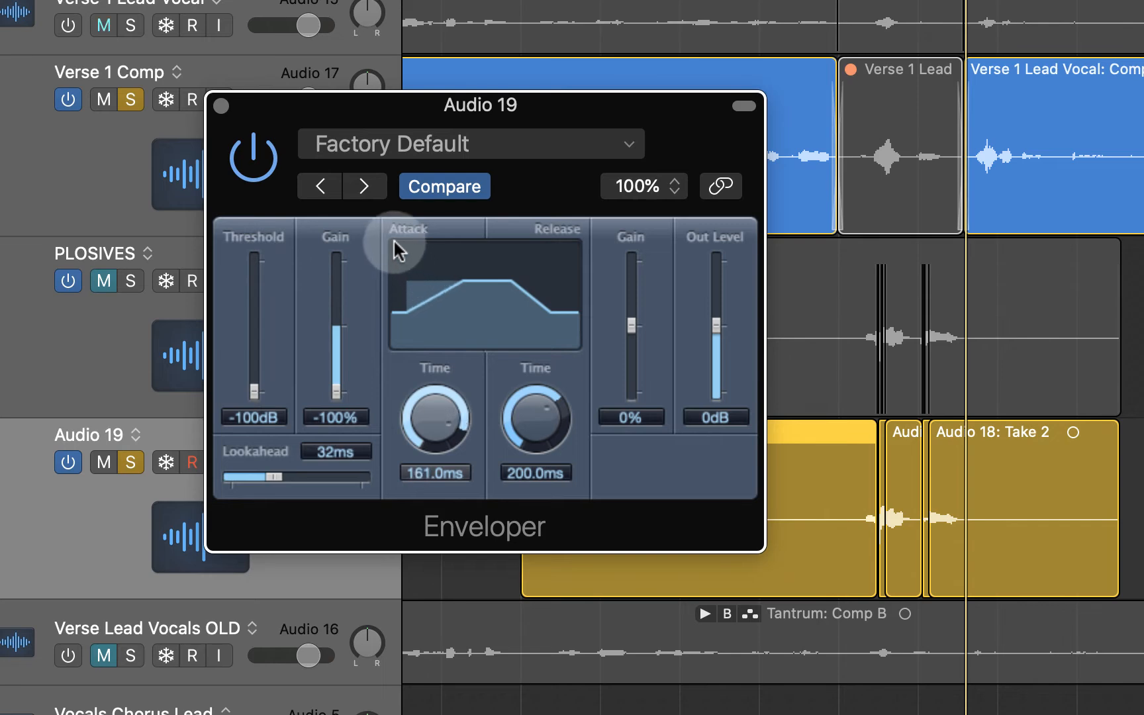
drag(455, 431, 429, 408)
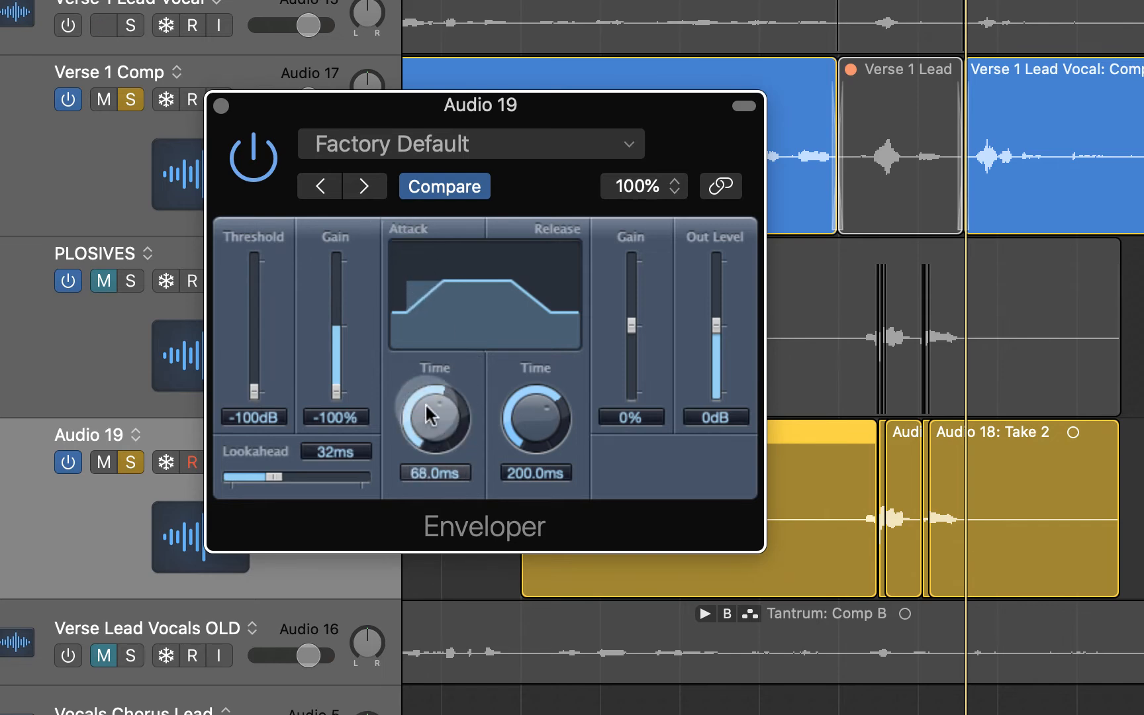
click(422, 194)
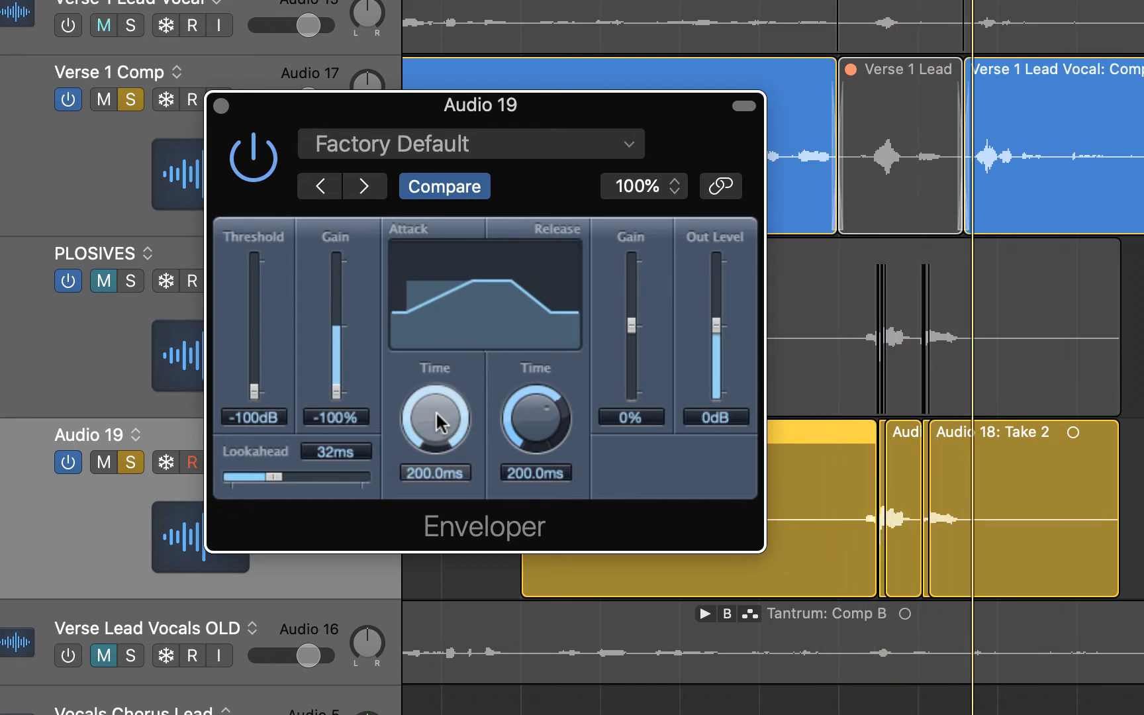
Fine-tune the Enveloper's attack time to 146 ms and its lookahead to 27 ms.
drag(437, 414, 443, 468)
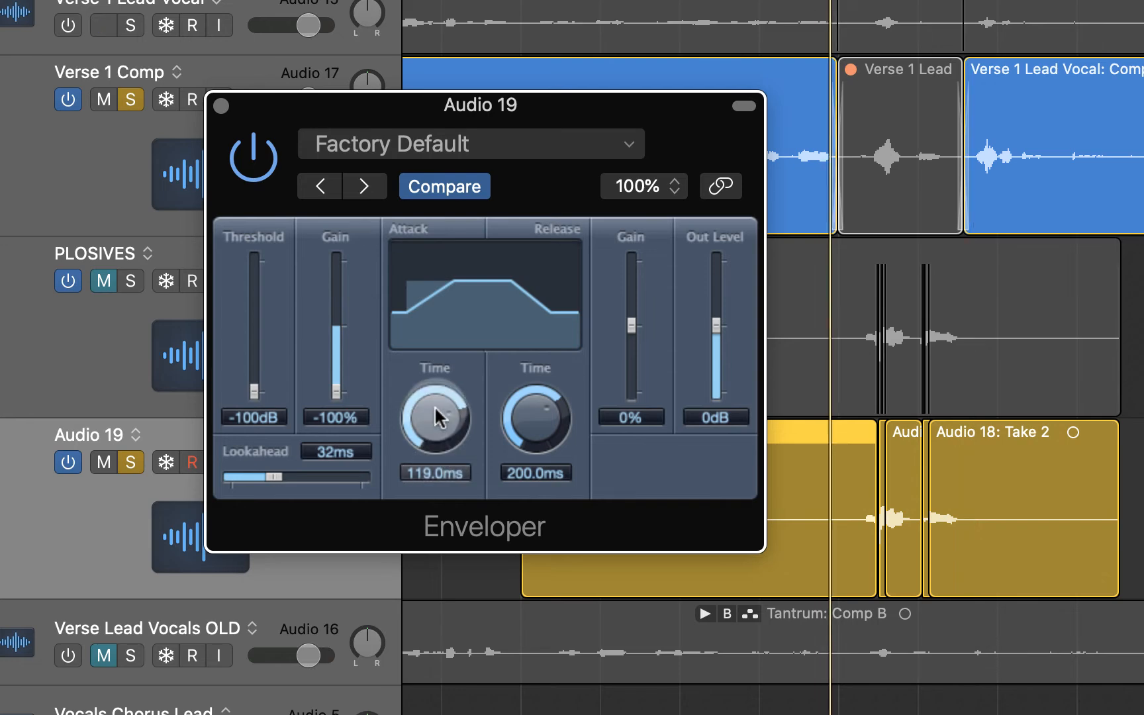
drag(432, 408, 368, 376)
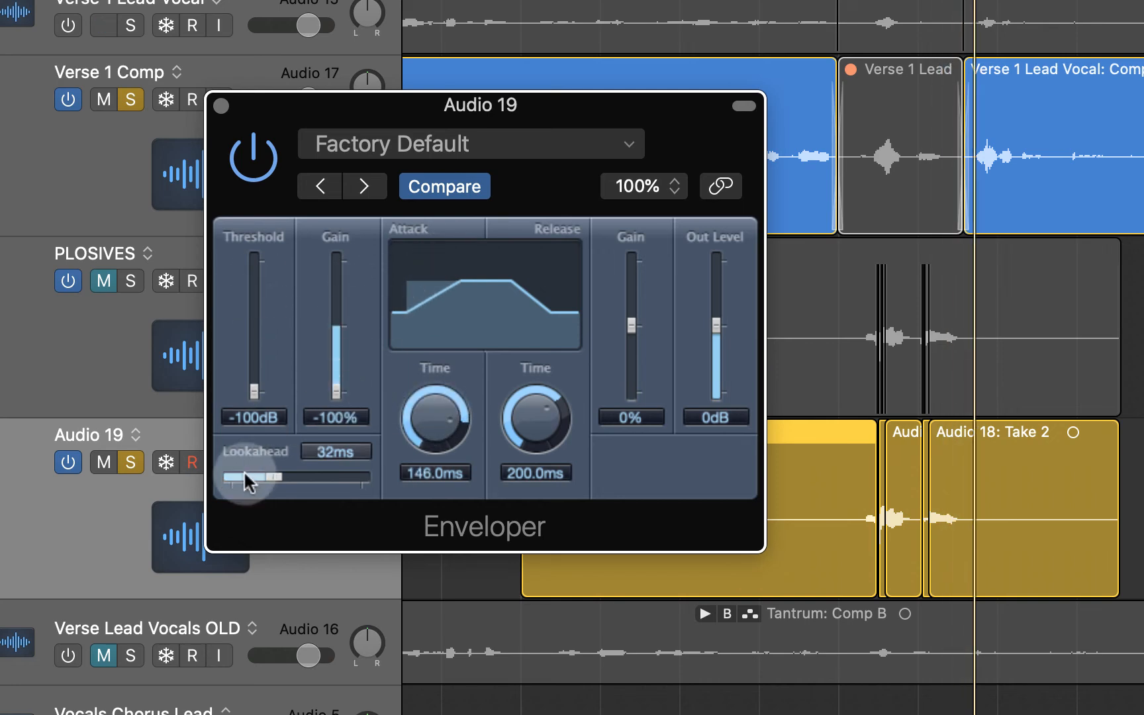
drag(272, 472, 258, 471)
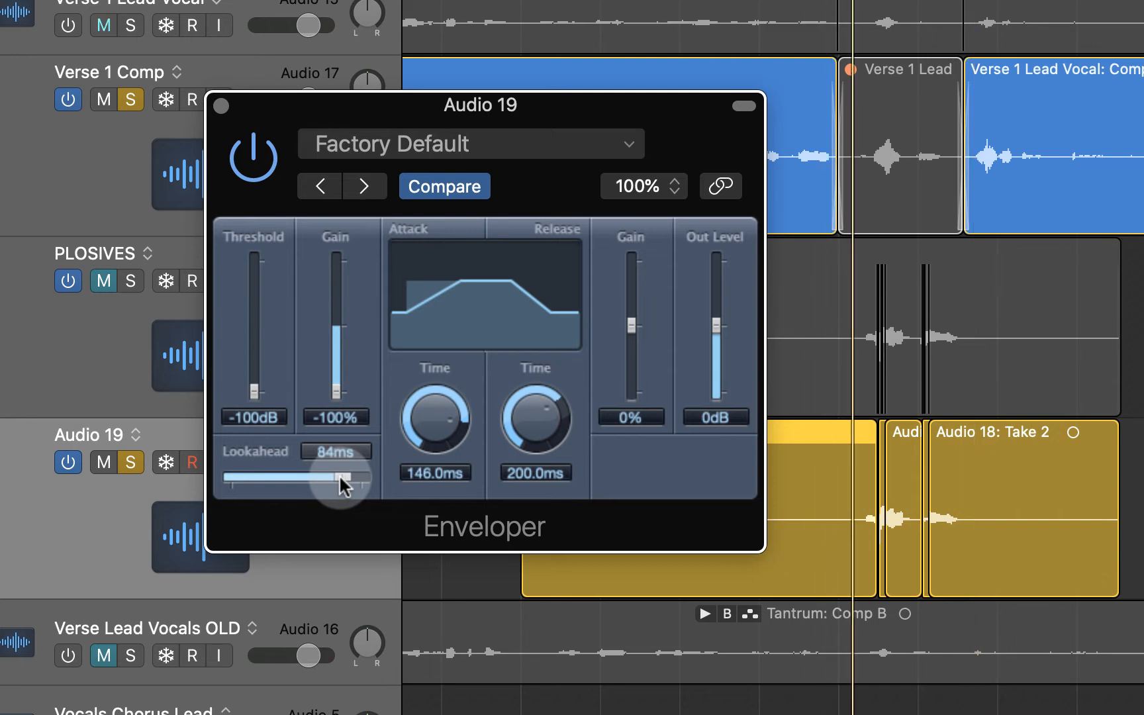
drag(339, 474, 261, 471)
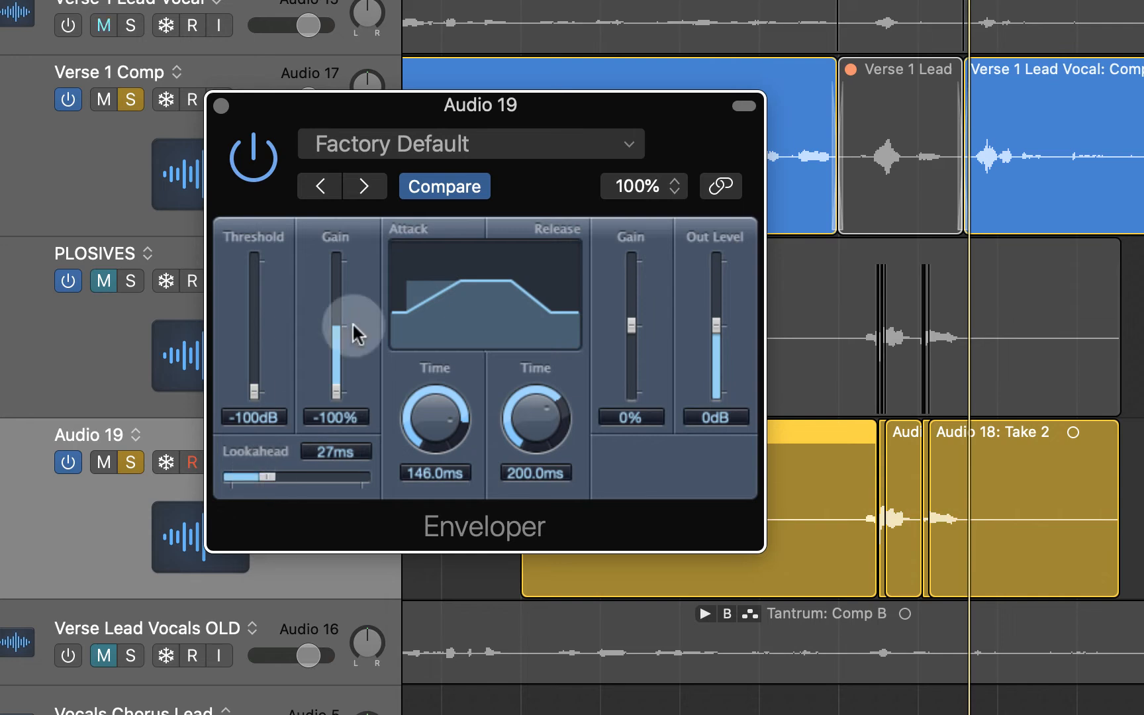
Open the second Channel EQ alongside the Enveloper and lower its low-cut frequency to 95.5 Hz.
drag(557, 104, 602, 112)
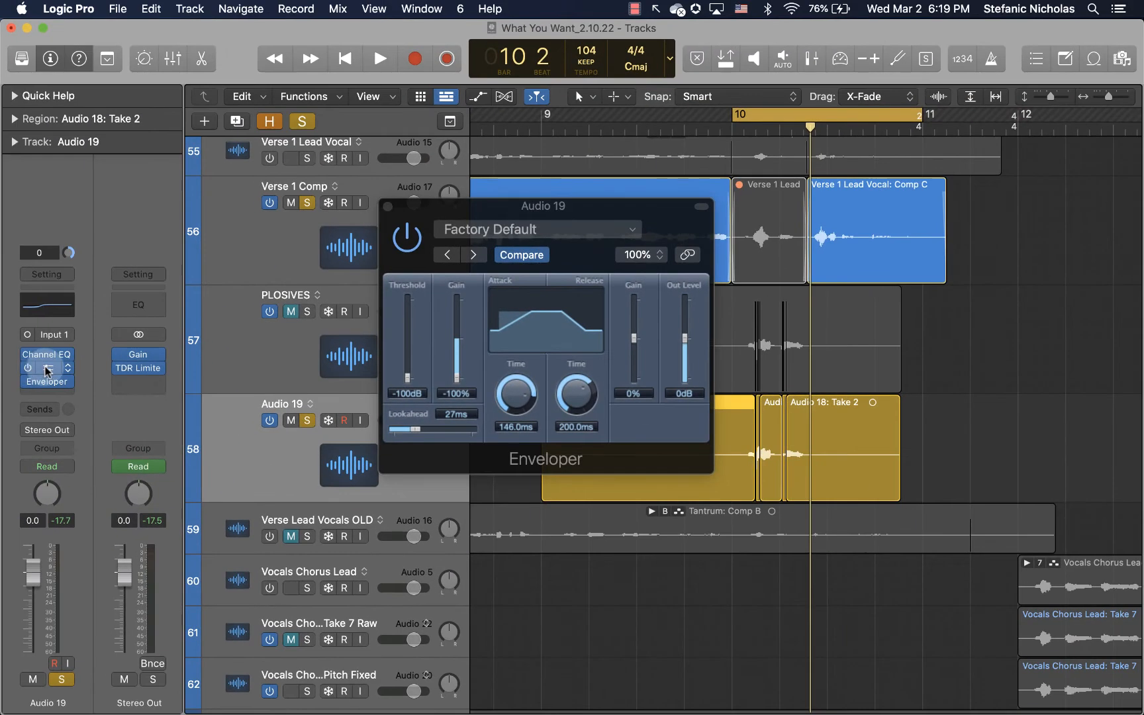
click(47, 367)
drag(890, 245, 320, 27)
click(681, 444)
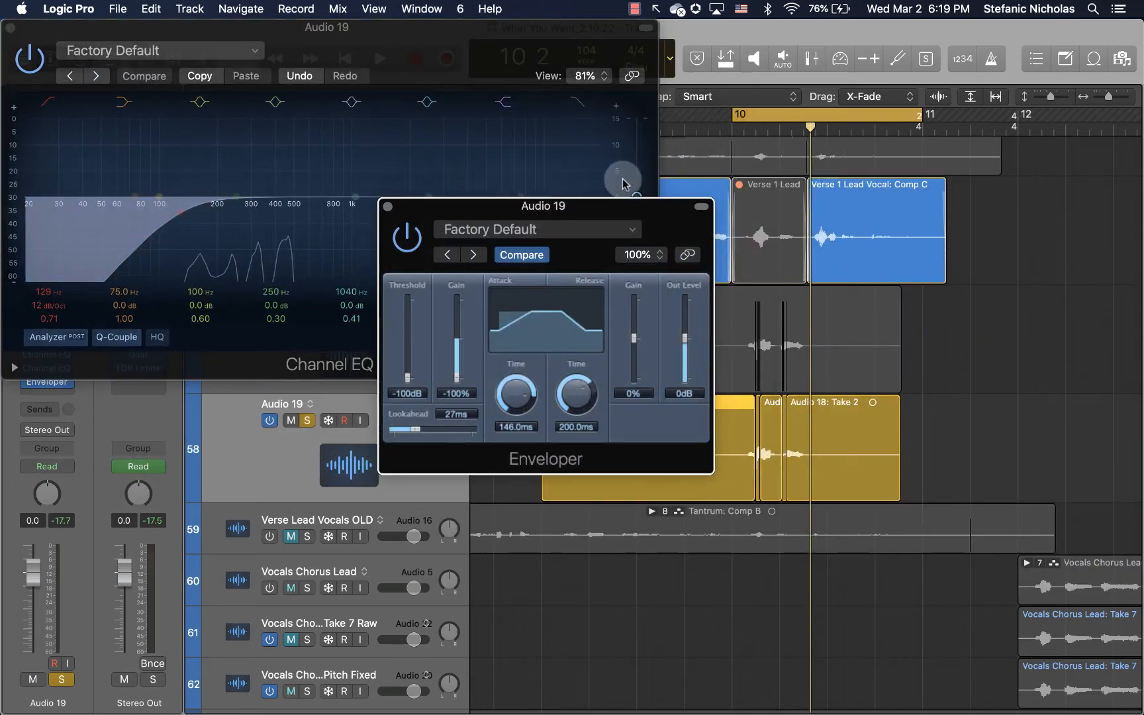
drag(632, 208, 805, 403)
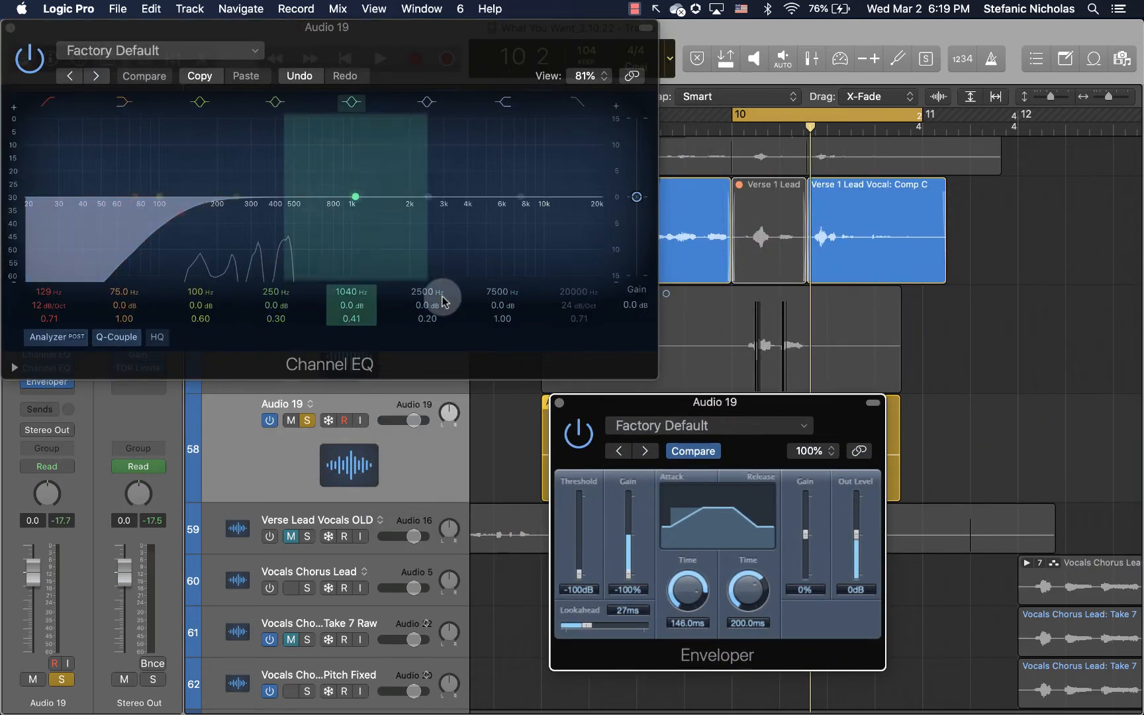
drag(47, 285, 46, 306)
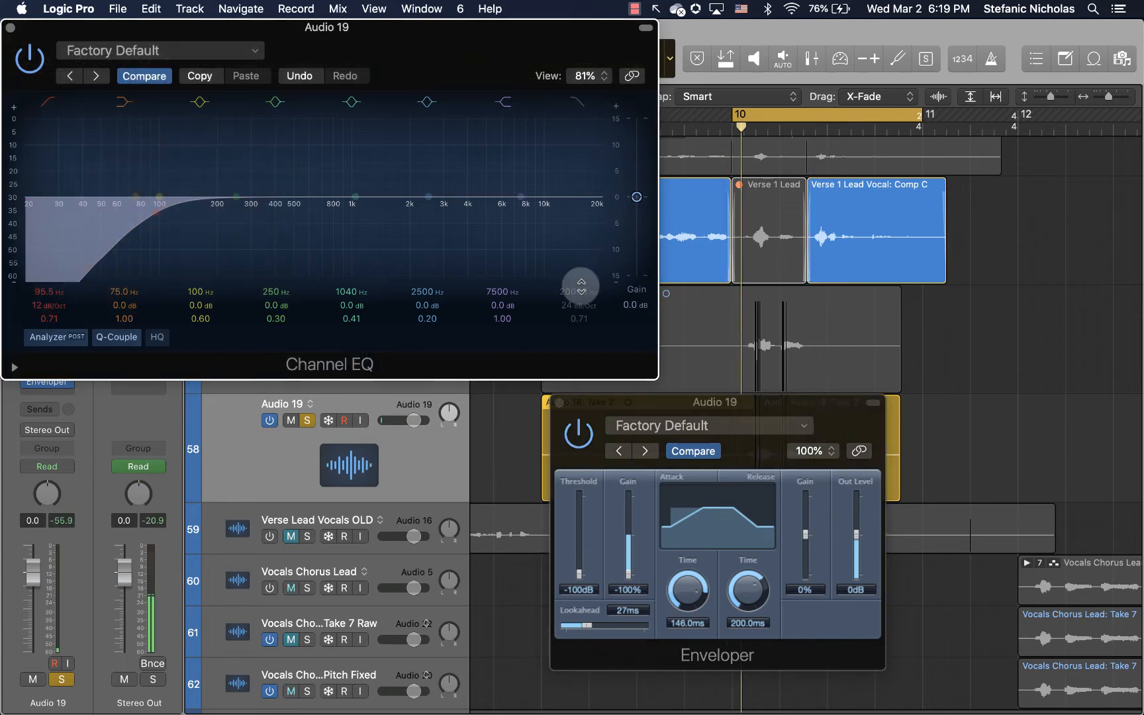
Close the Channel EQ and Enveloper windows of Audio 19.
click(680, 218)
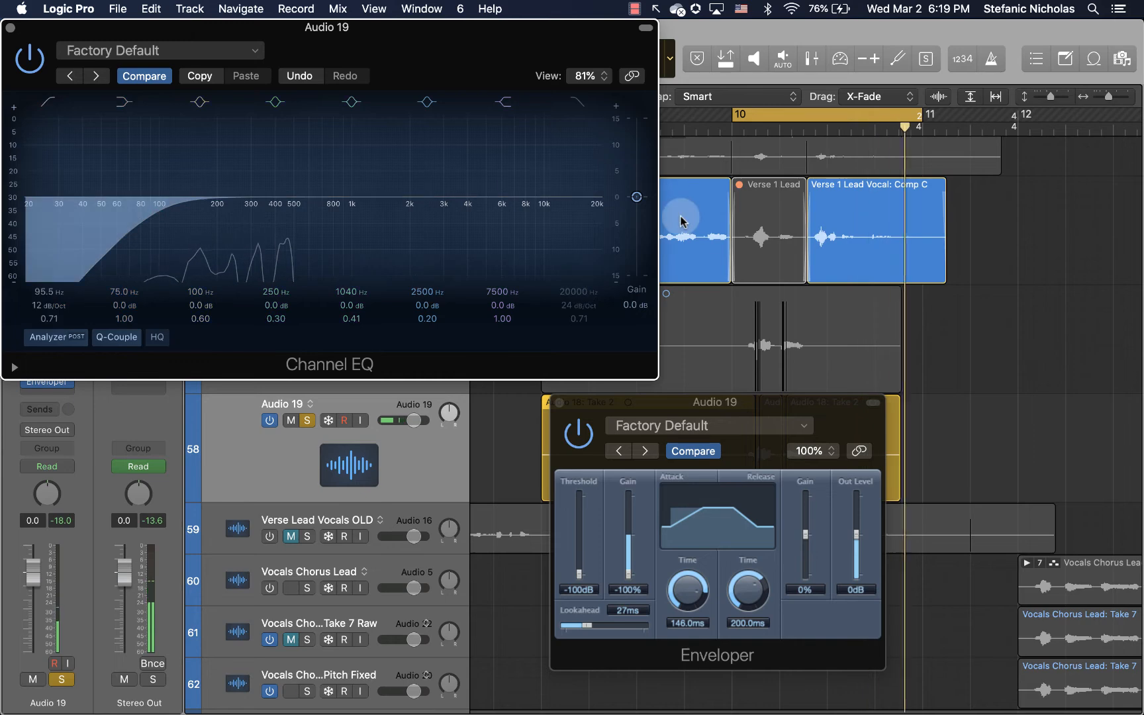
click(9, 27)
click(591, 311)
click(559, 403)
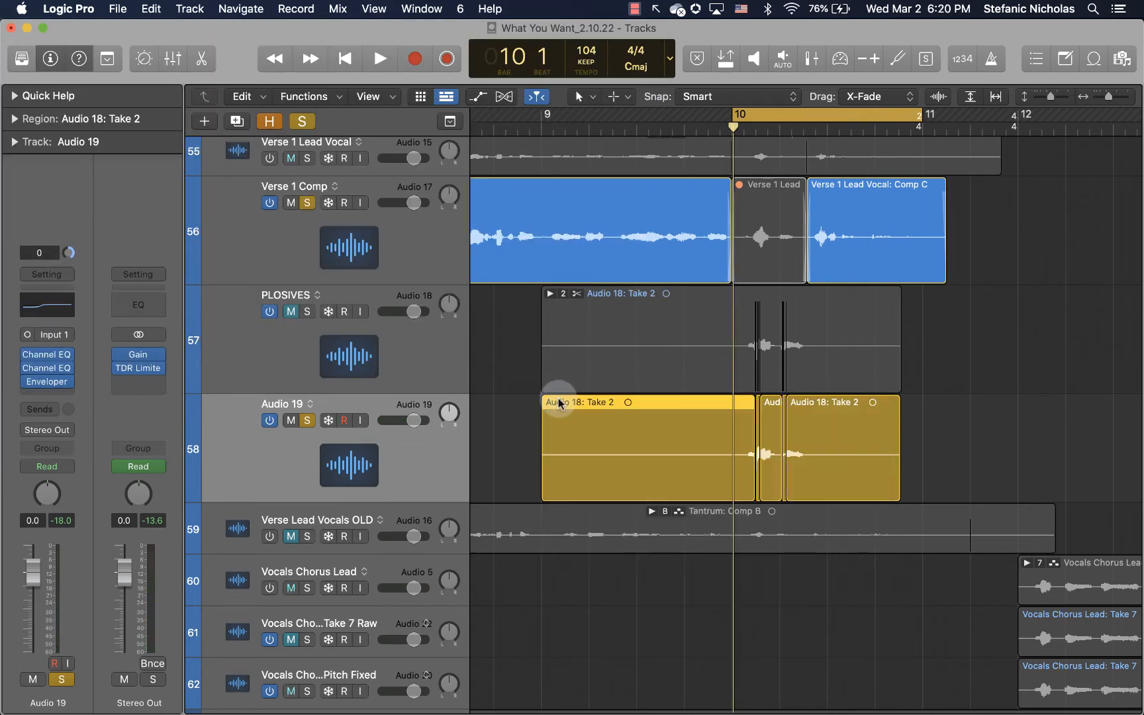
Examine the cuts between the Audio 19 regions up close, and place the playhead at the start of the muted Verse 1 Comp region.
click(697, 408)
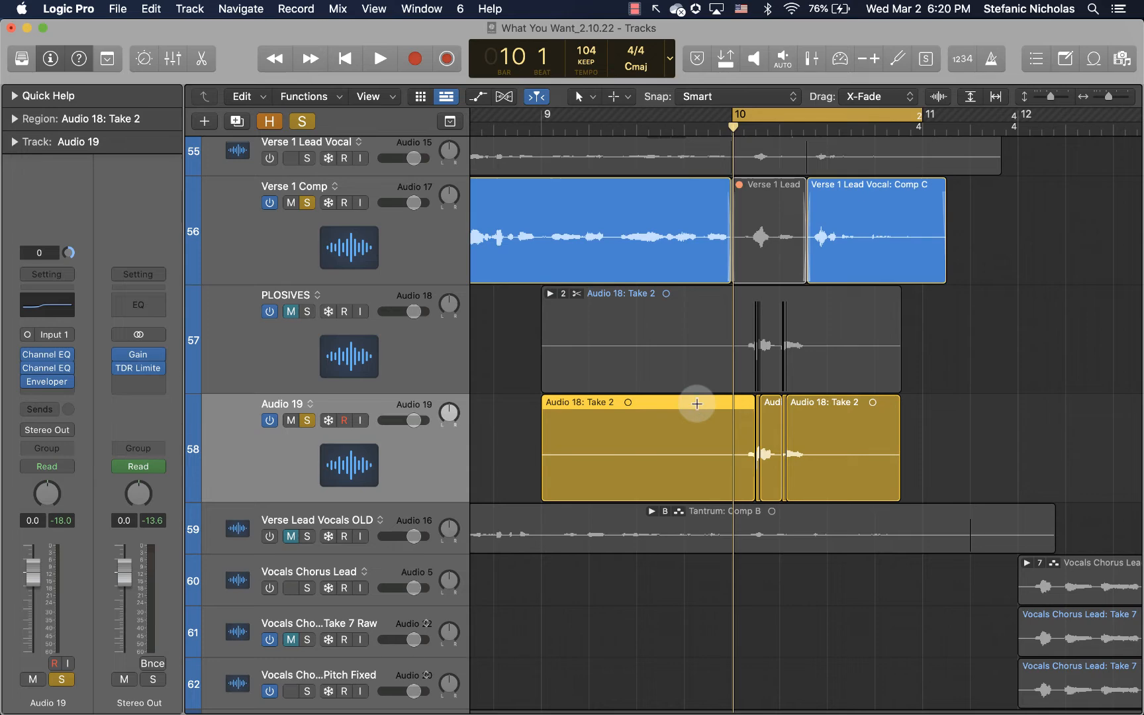
key(super+Right)
key(super+Right)
key(super+Right)
key(super+Right)
key(super+Right)
key(super+Right)
key(super+Right)
key(super+Right)
key(super+Right)
key(super+Right)
scroll(696, 405, right, 1)
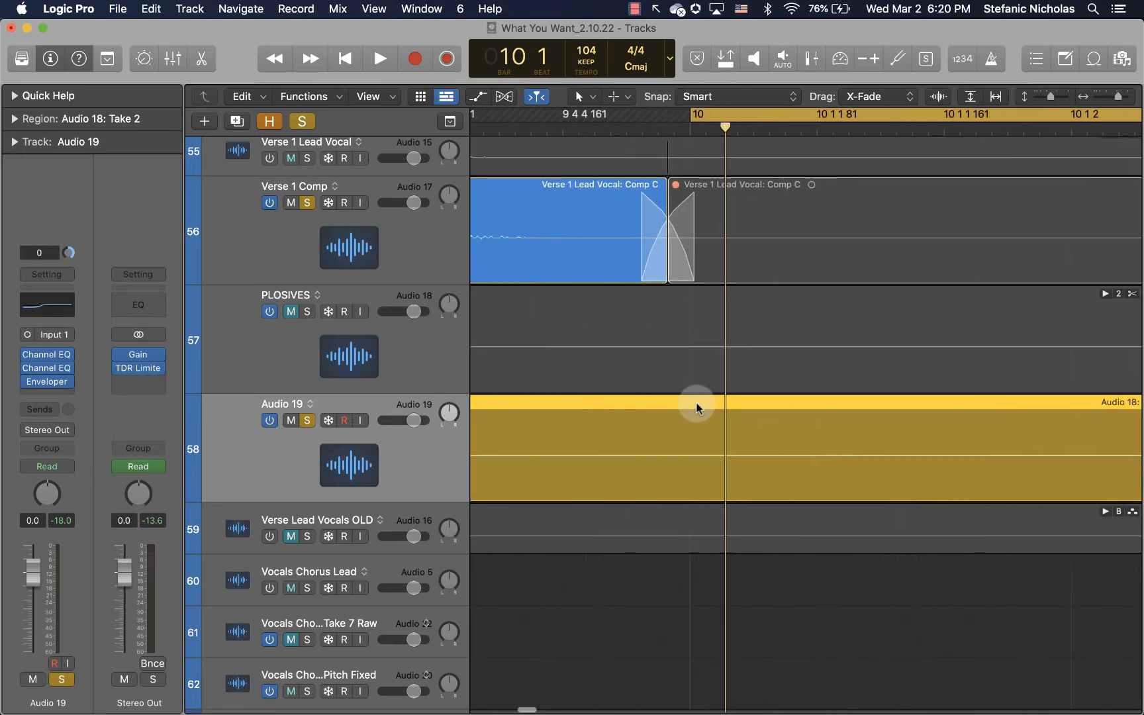
scroll(691, 417, right, 5)
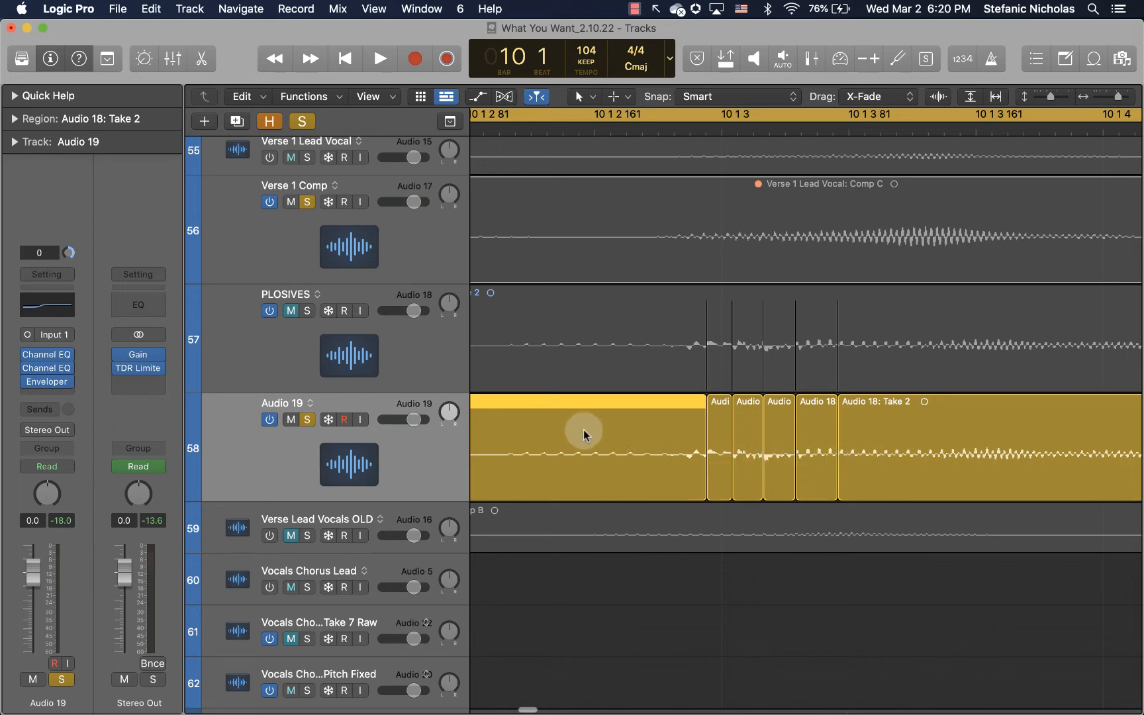
key(super+Left)
key(super+Left)
key(super+Left)
key(super+Left)
key(super+Left)
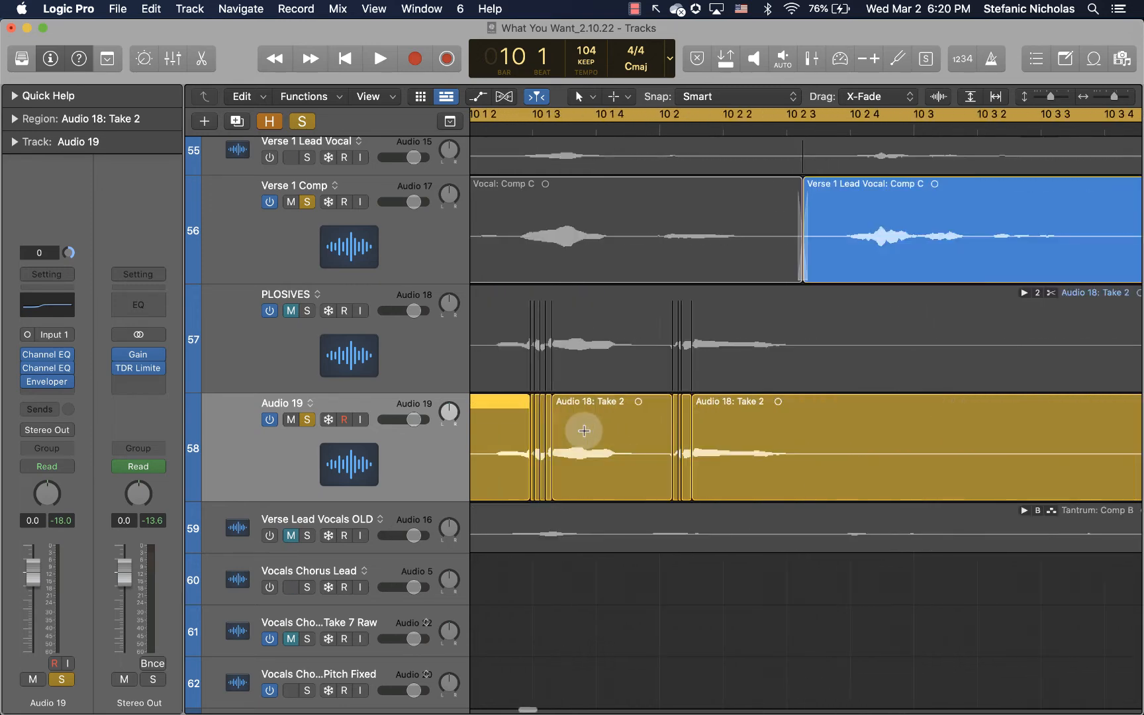
key(super+Left)
key(super+Left)
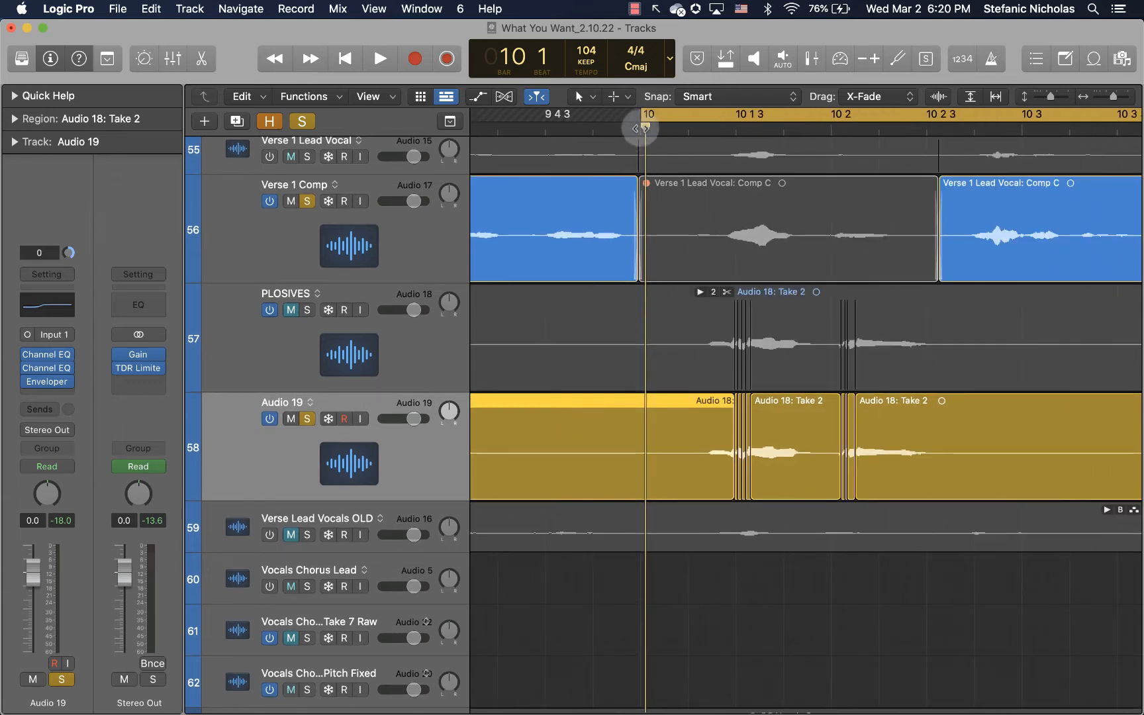
click(641, 127)
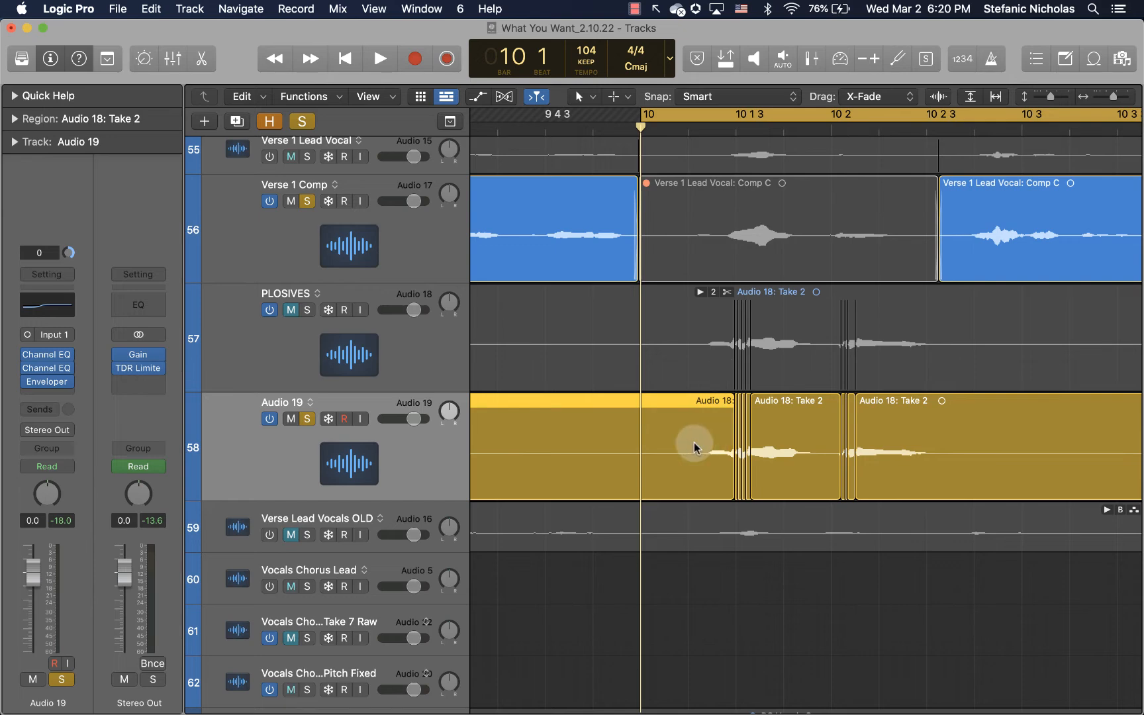
Delete the first short slice after the long opening Audio 18: Take 2 region on the Audio 19 track.
key(super+Right)
key(super+Right)
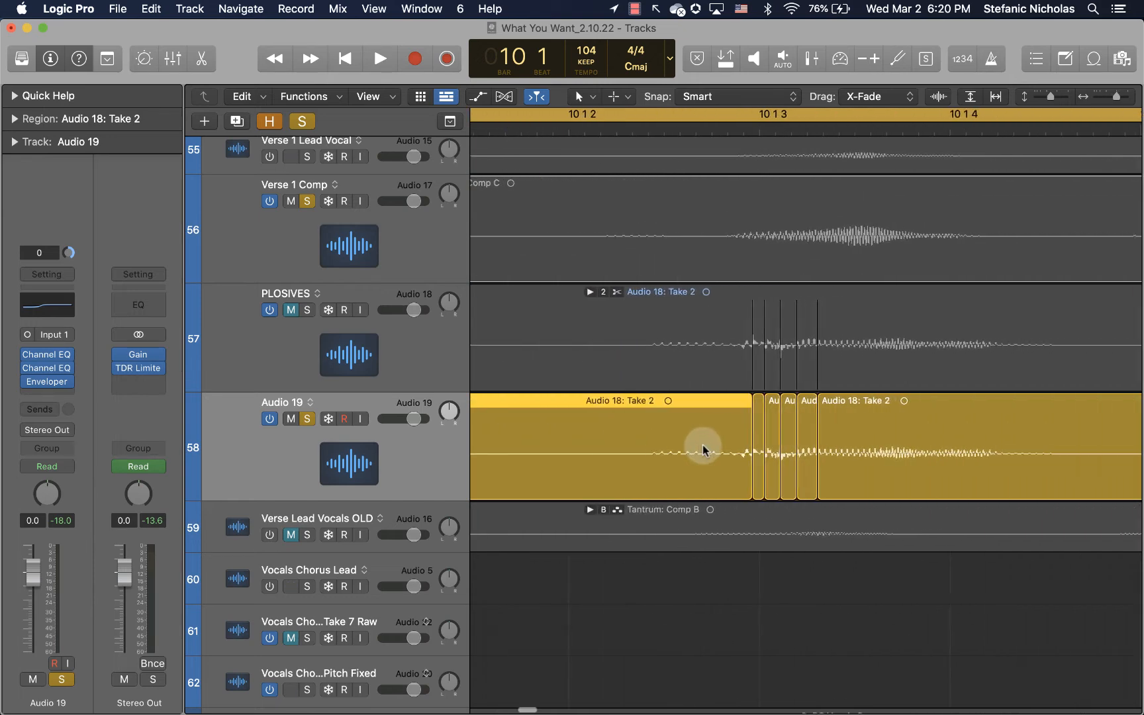
click(641, 432)
key(Delete)
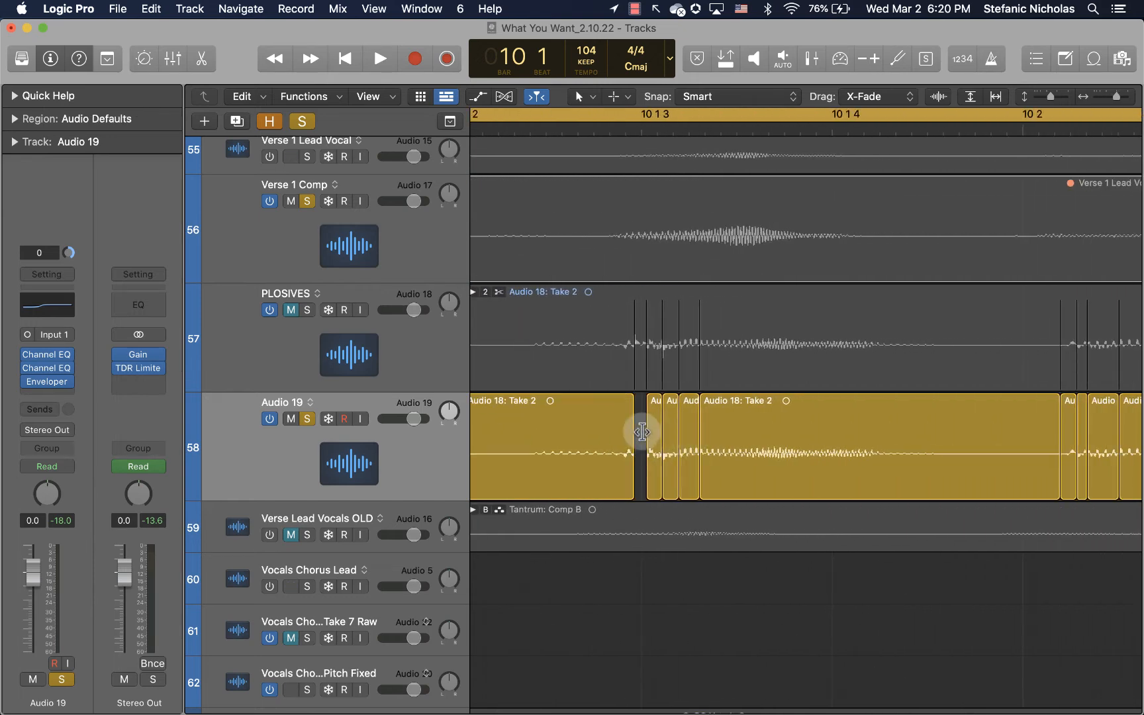
Delete the next three short slices on Audio 19, up to the start of the following longer vocal region.
click(653, 437)
key(Delete)
click(672, 430)
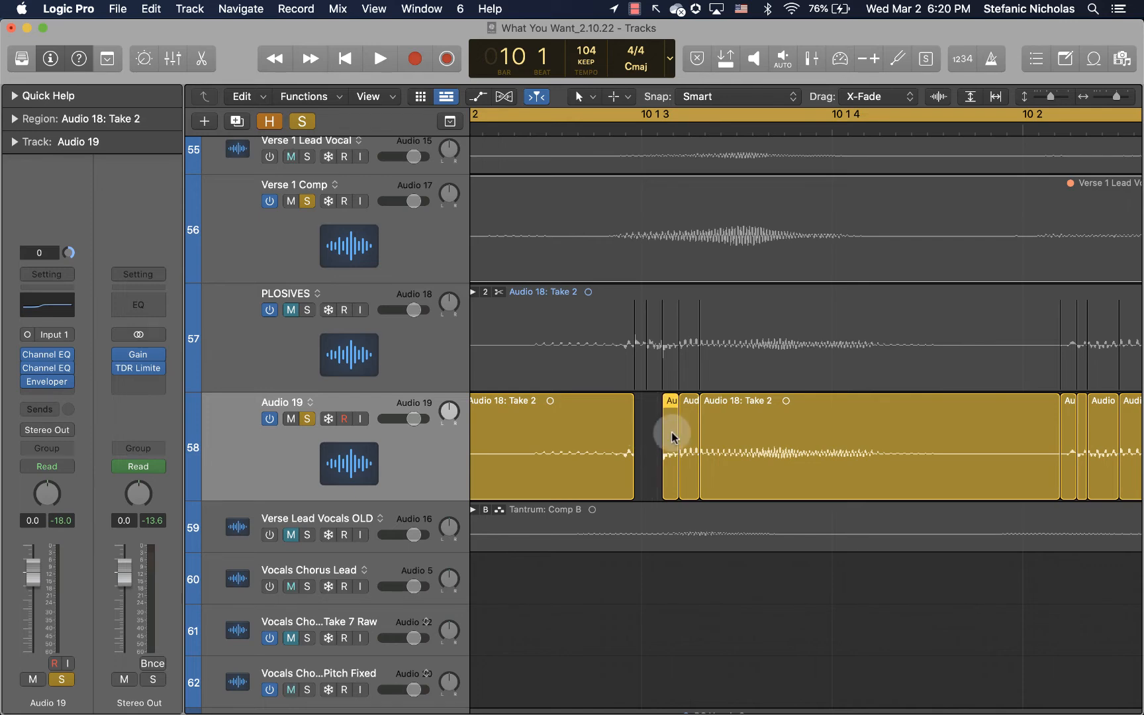
key(Delete)
click(692, 430)
key(Delete)
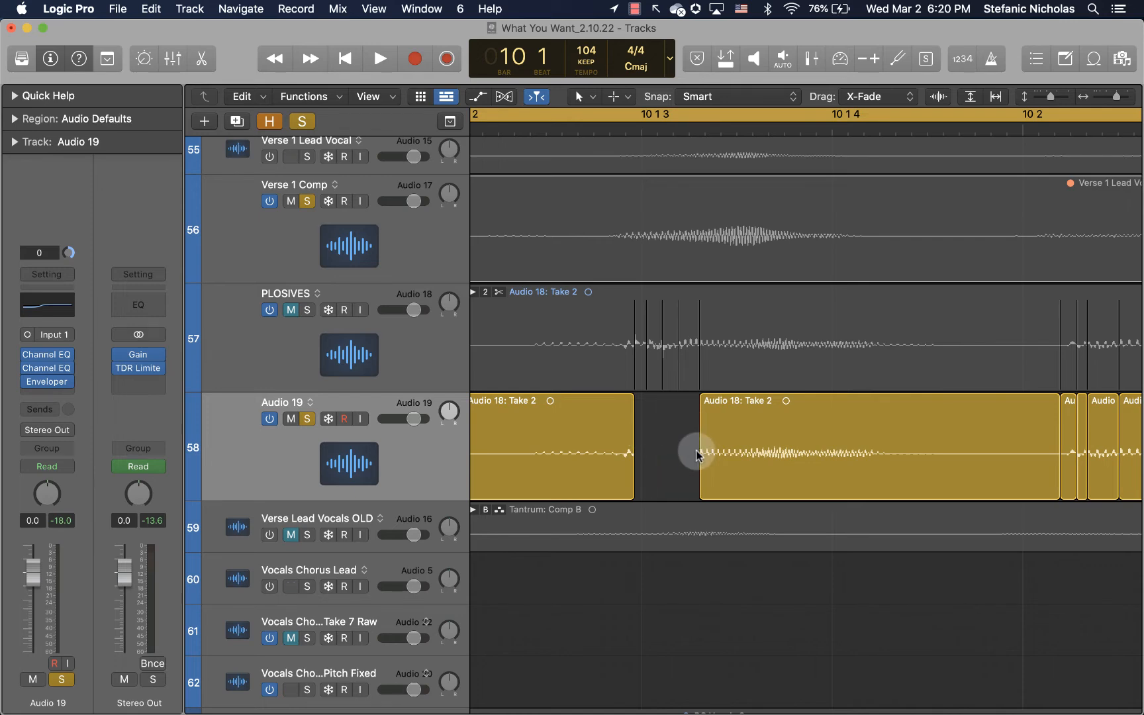
Slide the opening Audio 19 region later to close the gap before the next long vocal region, and play back the join.
scroll(698, 453, up, 5)
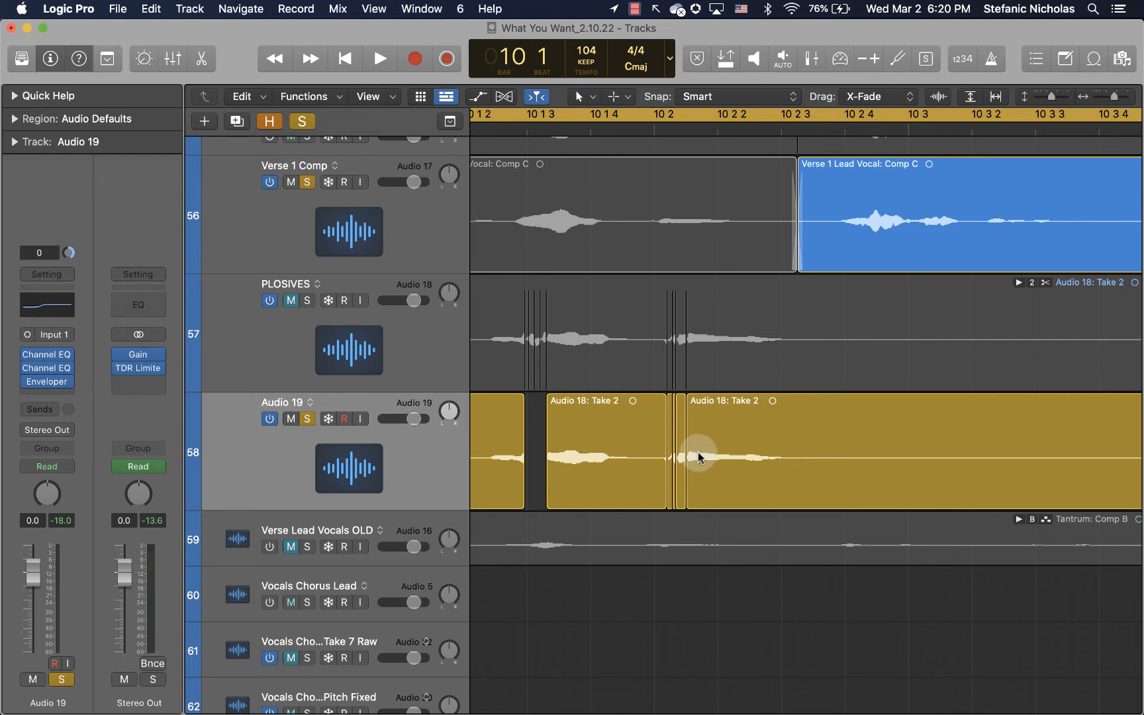
scroll(698, 457, left, 5)
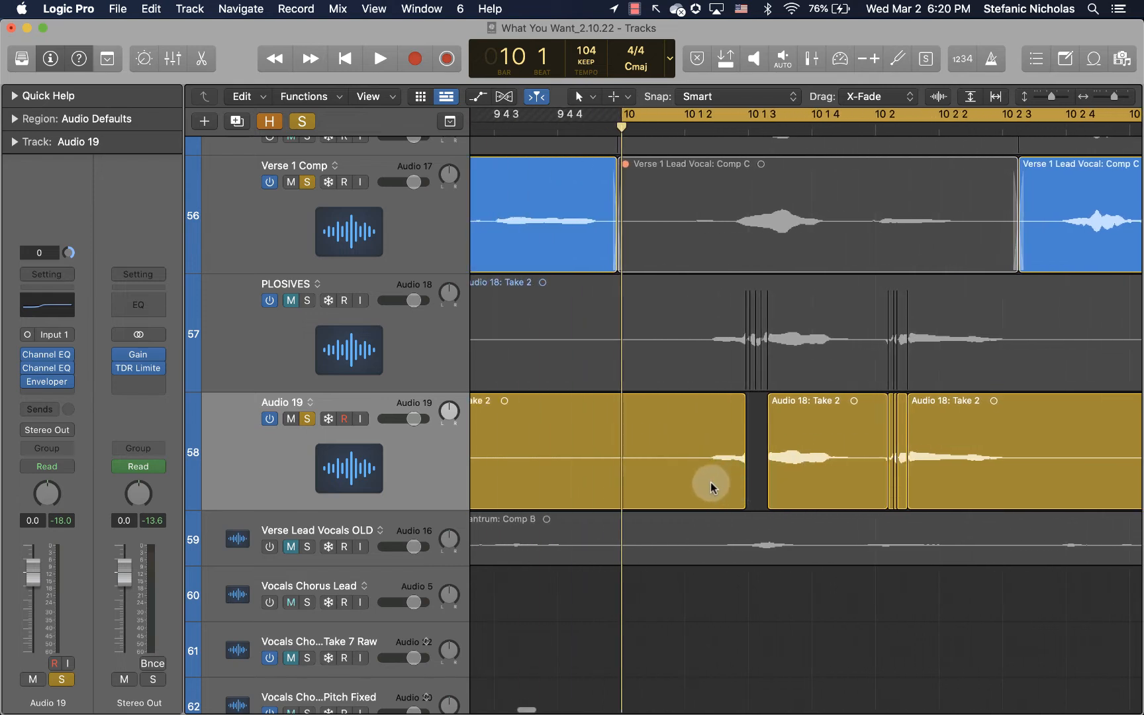
drag(710, 486, 734, 487)
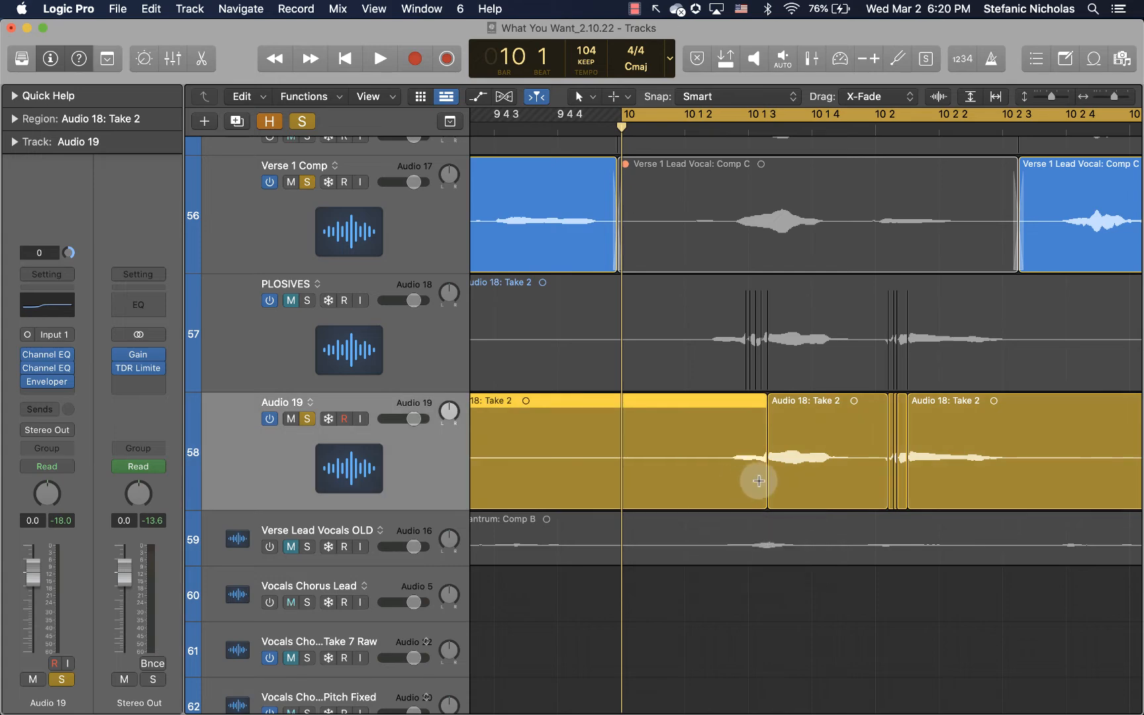
key(super+Right)
drag(856, 433, 864, 432)
key(super+Left)
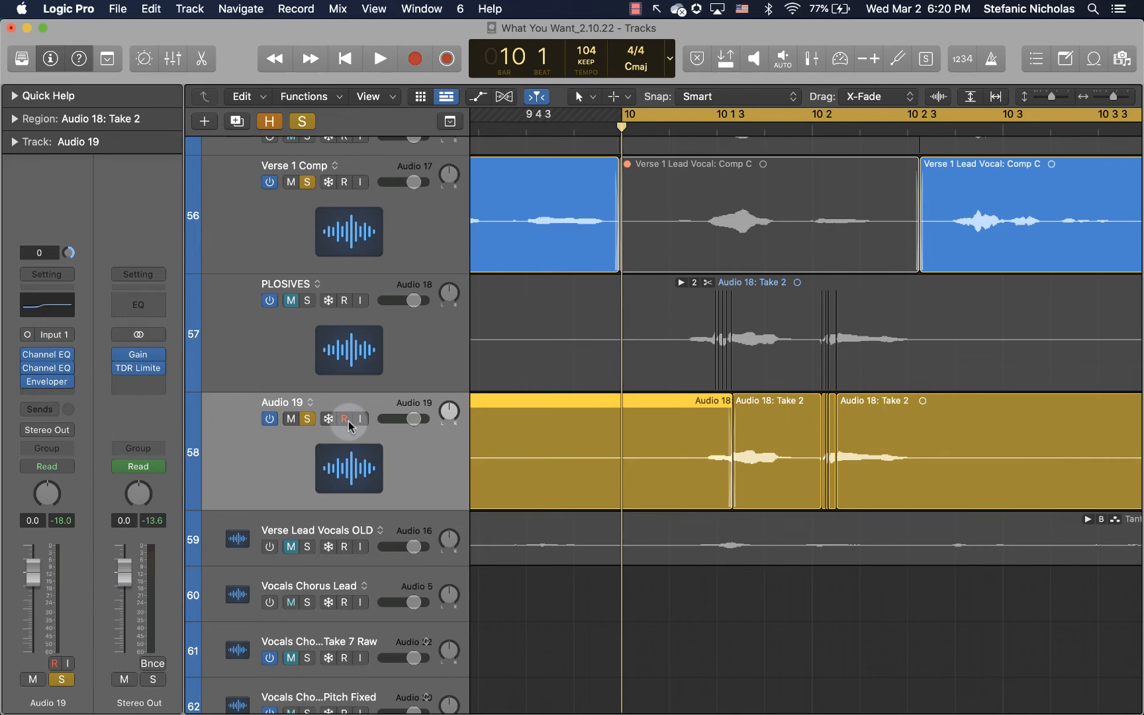
key(space)
key(space)
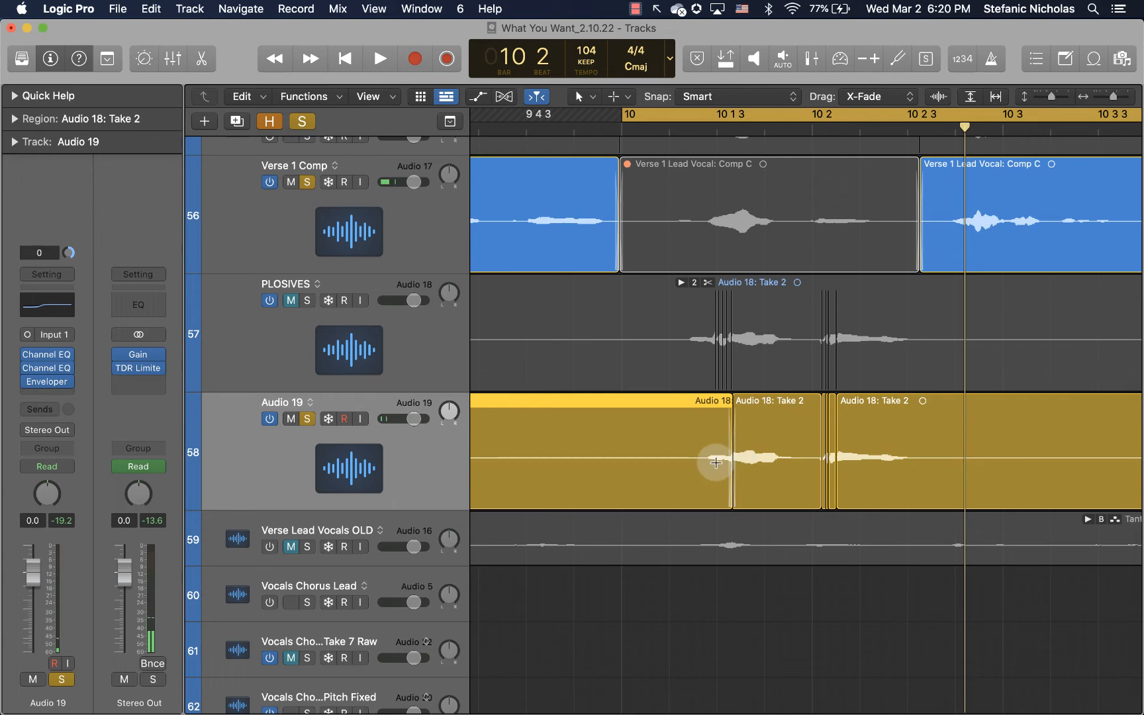
Restore the three slices after the first deleted one on Audio 19, and slide the opening region later, slightly past 10 1 3.
drag(729, 462, 715, 462)
key(super+Right)
click(626, 487)
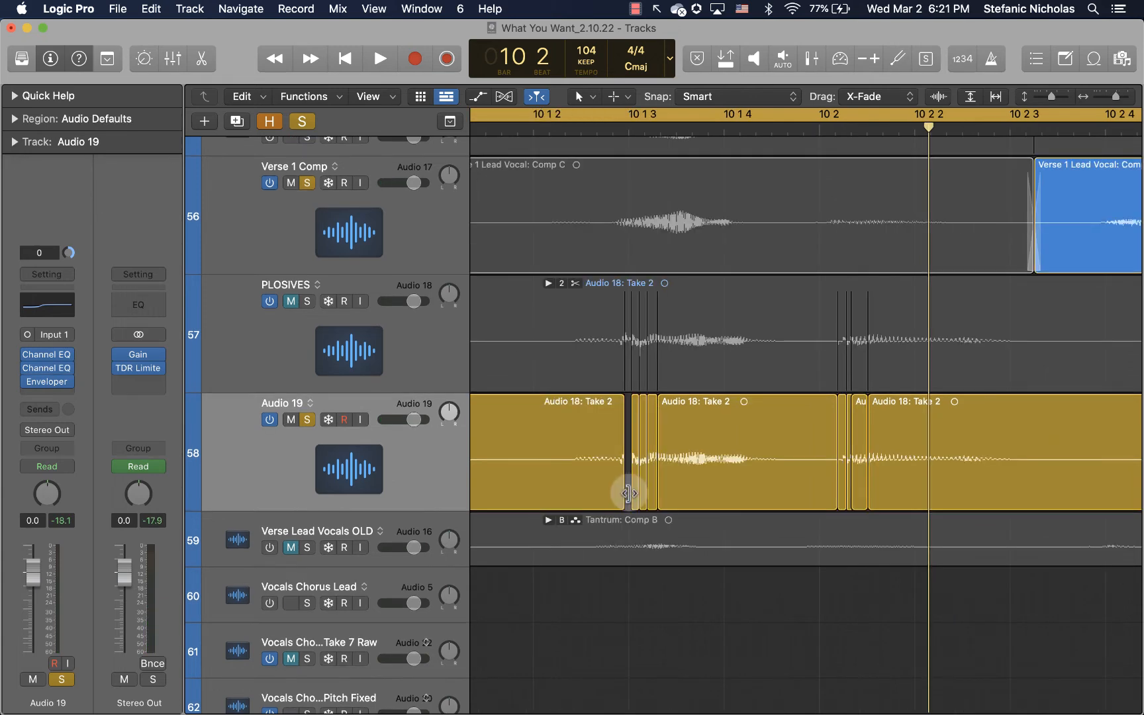
drag(615, 477, 626, 485)
Play back the edited join on Audio 19 with the vocal tracks soloed.
key(space)
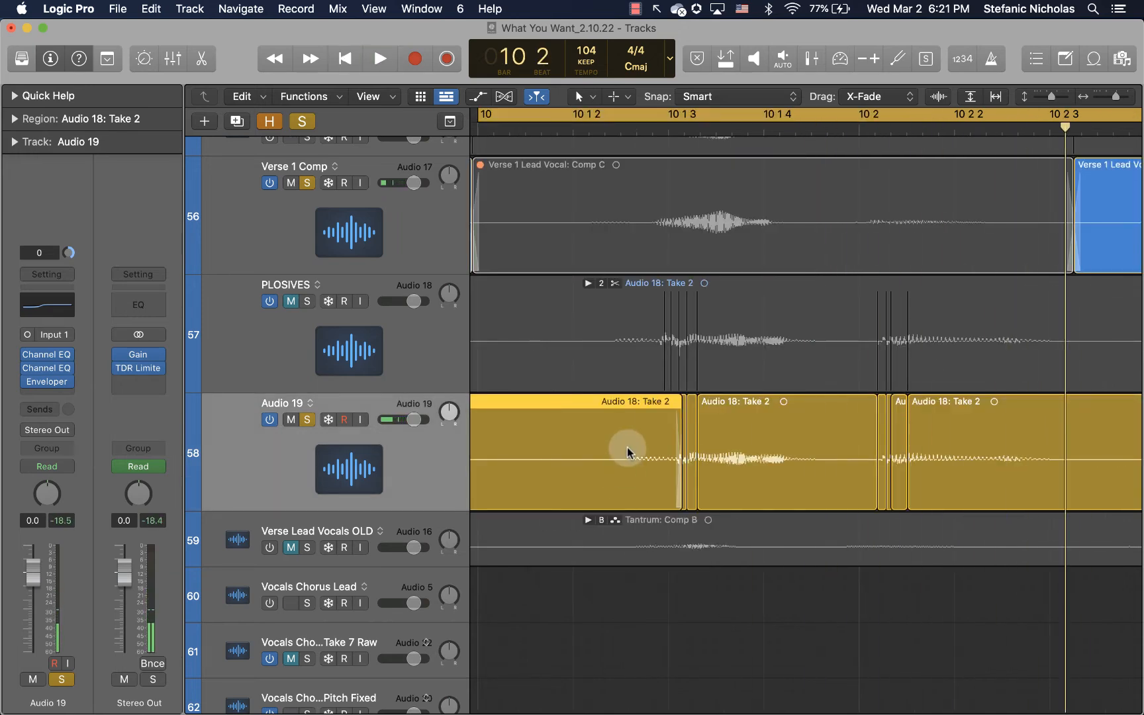
key(space)
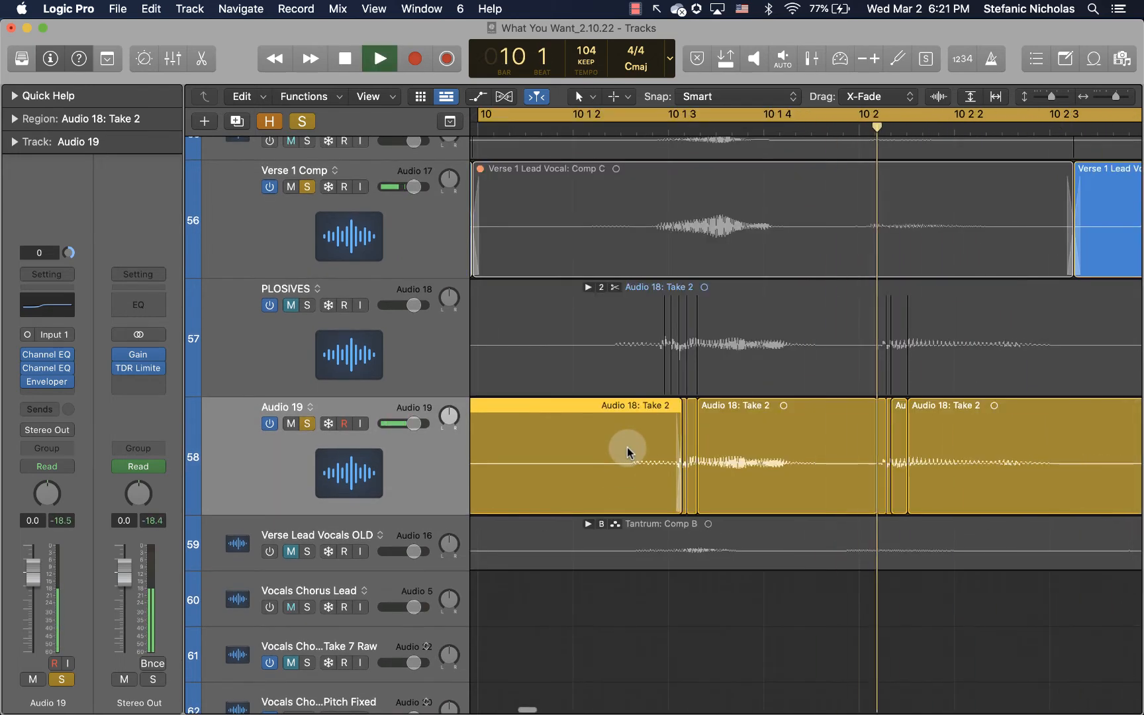
key(space)
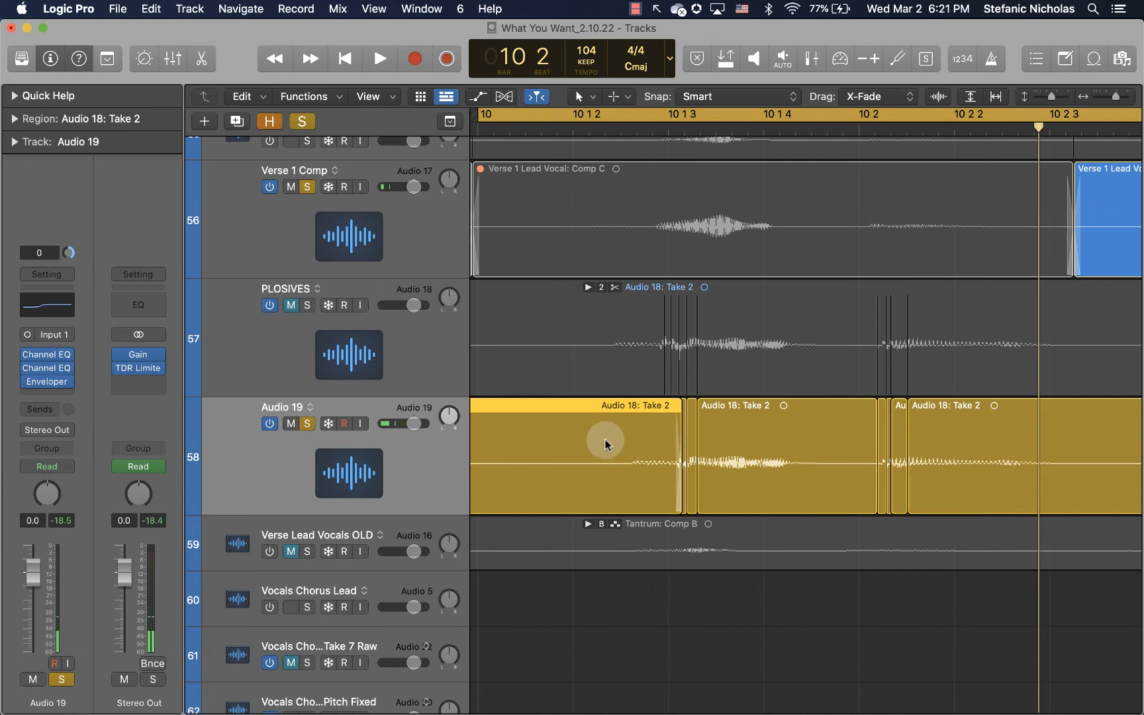
key(super+Left)
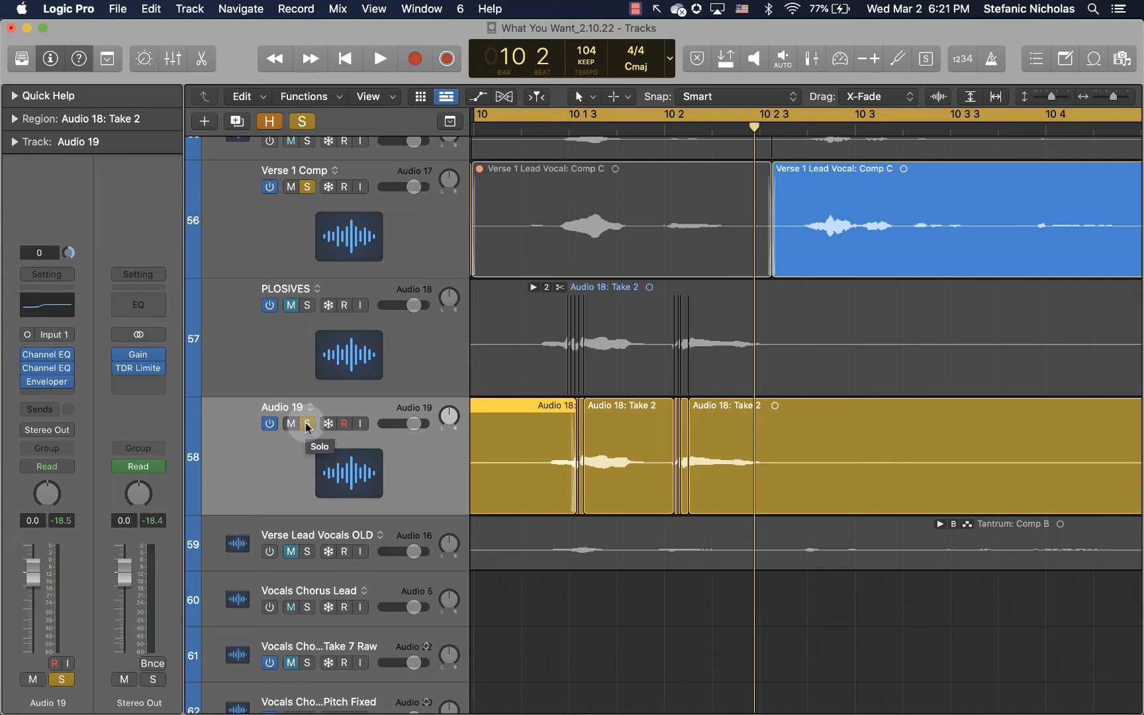
Clear all track solos and play back the edited Audio 19 phrase in the full mix.
click(304, 120)
scroll(585, 265, up, 2)
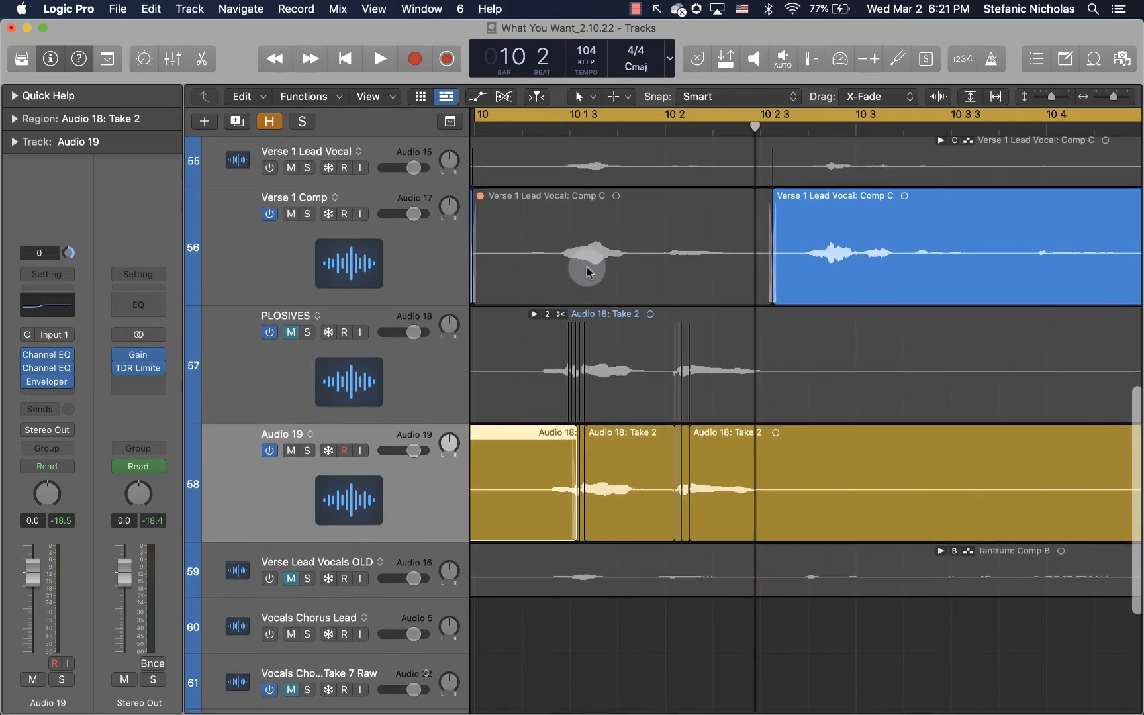
scroll(524, 357, left, 3)
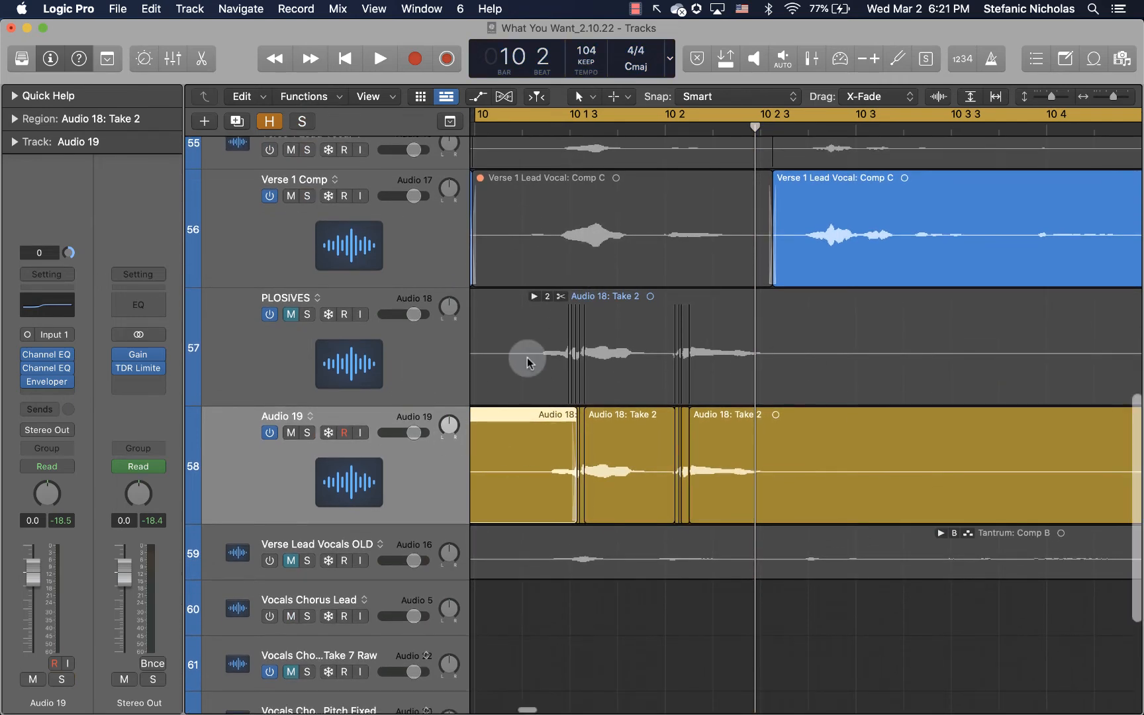
key(space)
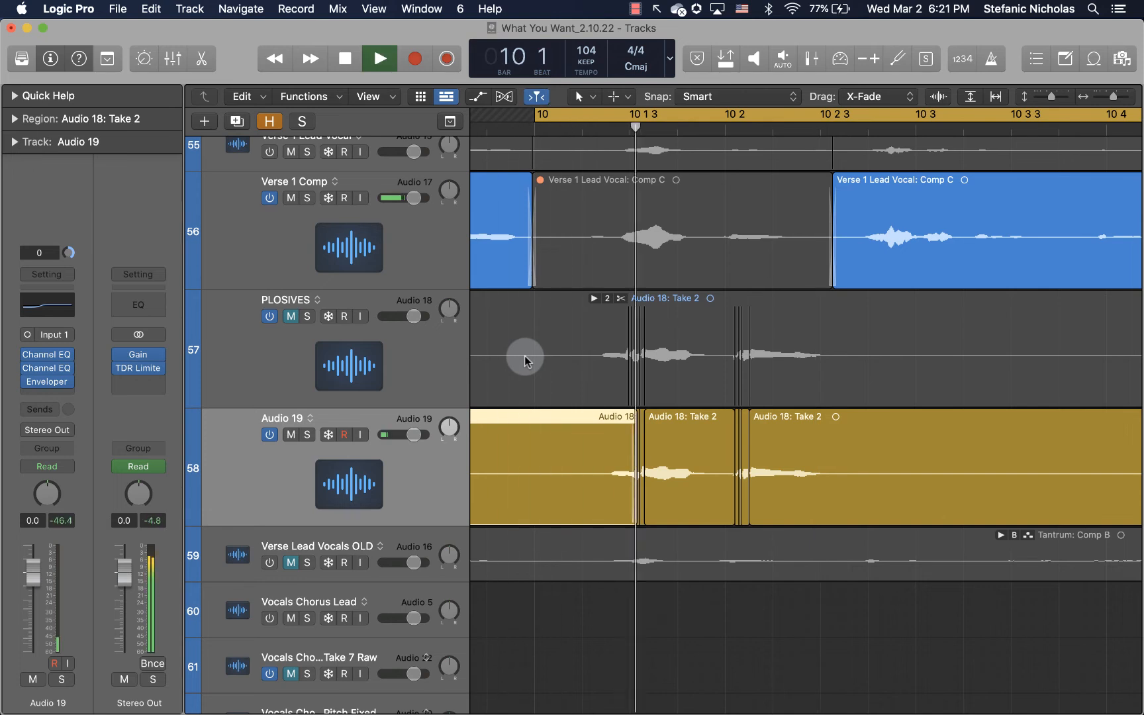
key(space)
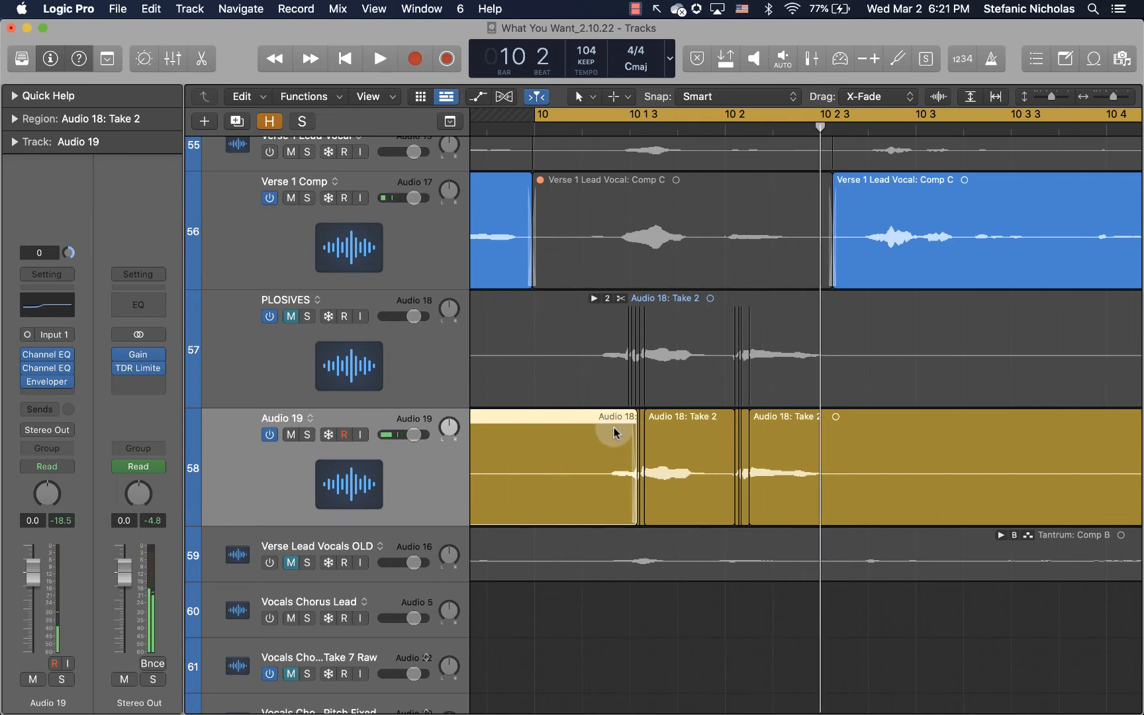
Add a Gain plug-in after the Enveloper on the Audio 19 track.
mouse_move(58, 359)
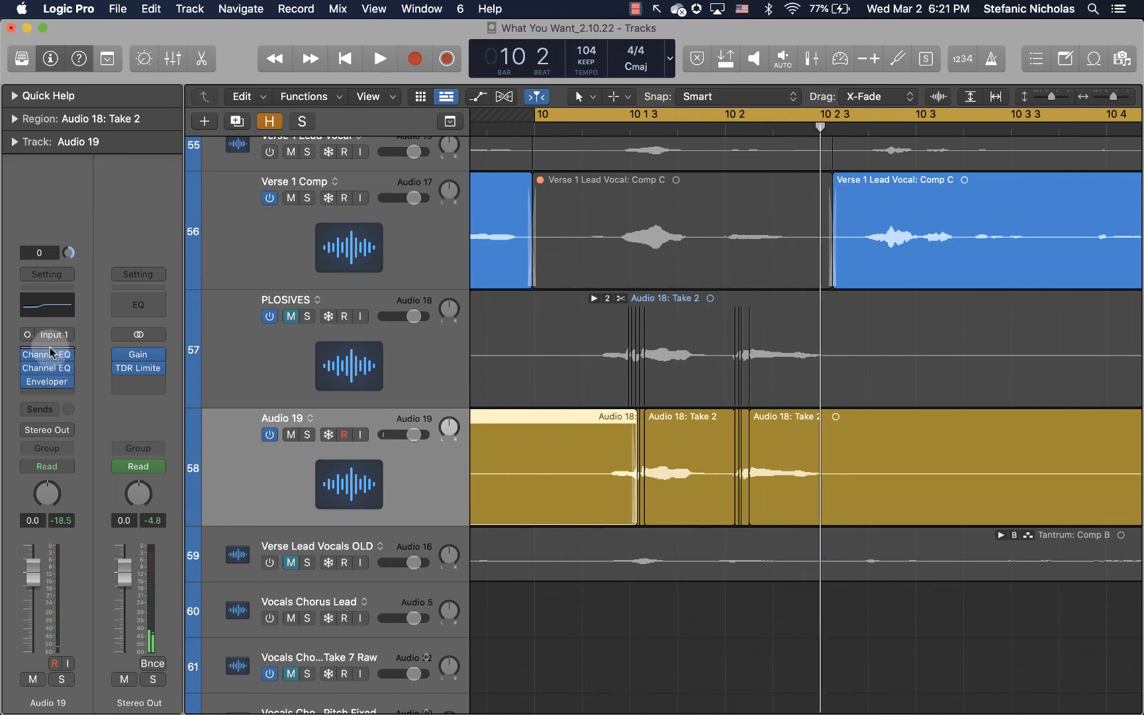
click(46, 392)
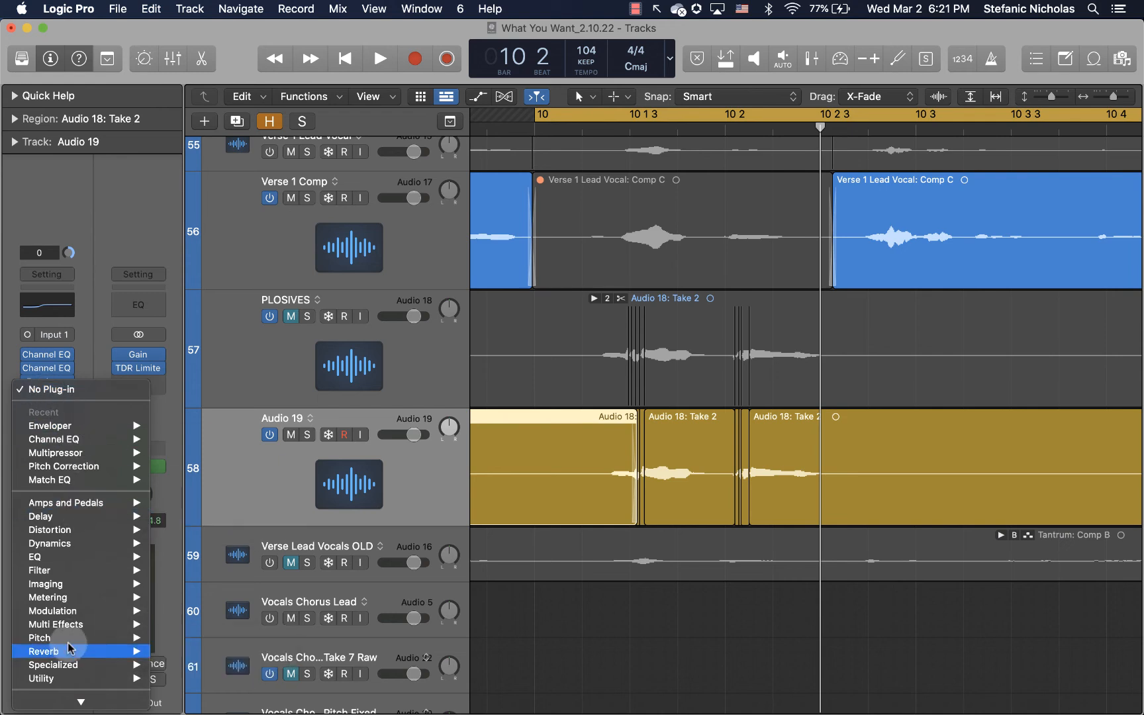
mouse_move(100, 677)
mouse_move(177, 675)
click(304, 673)
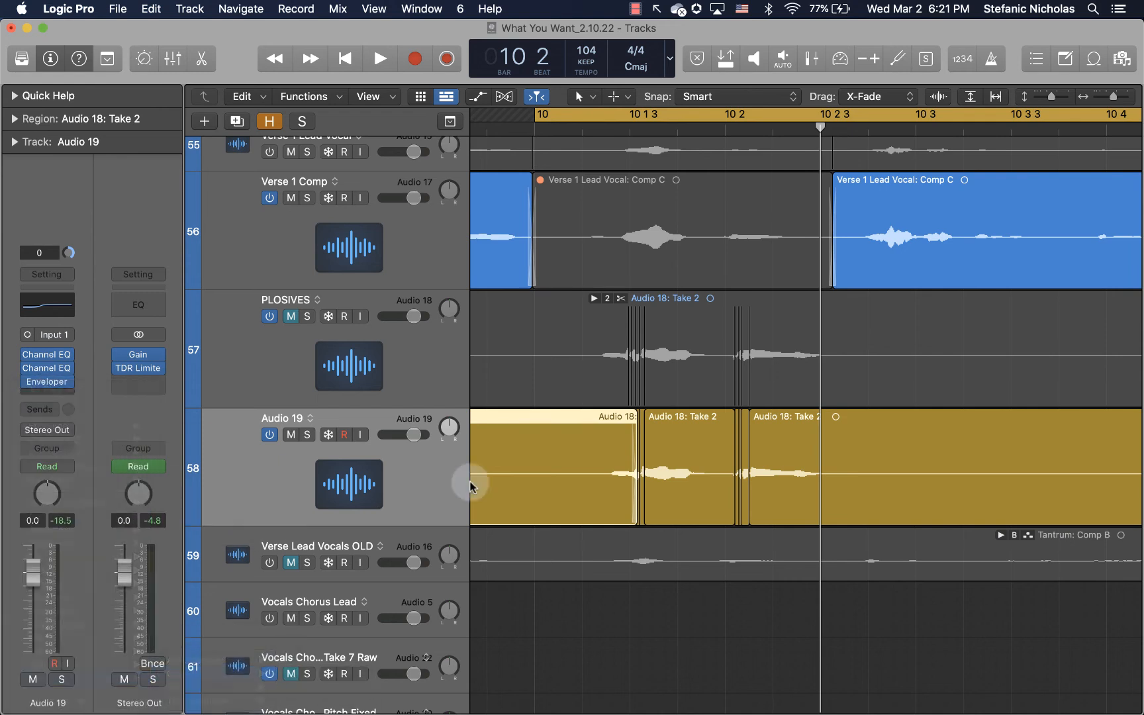
Set the Audio 19 Gain plug-in to +10.0 dB while checking it against playback, and close its window.
drag(475, 396, 484, 386)
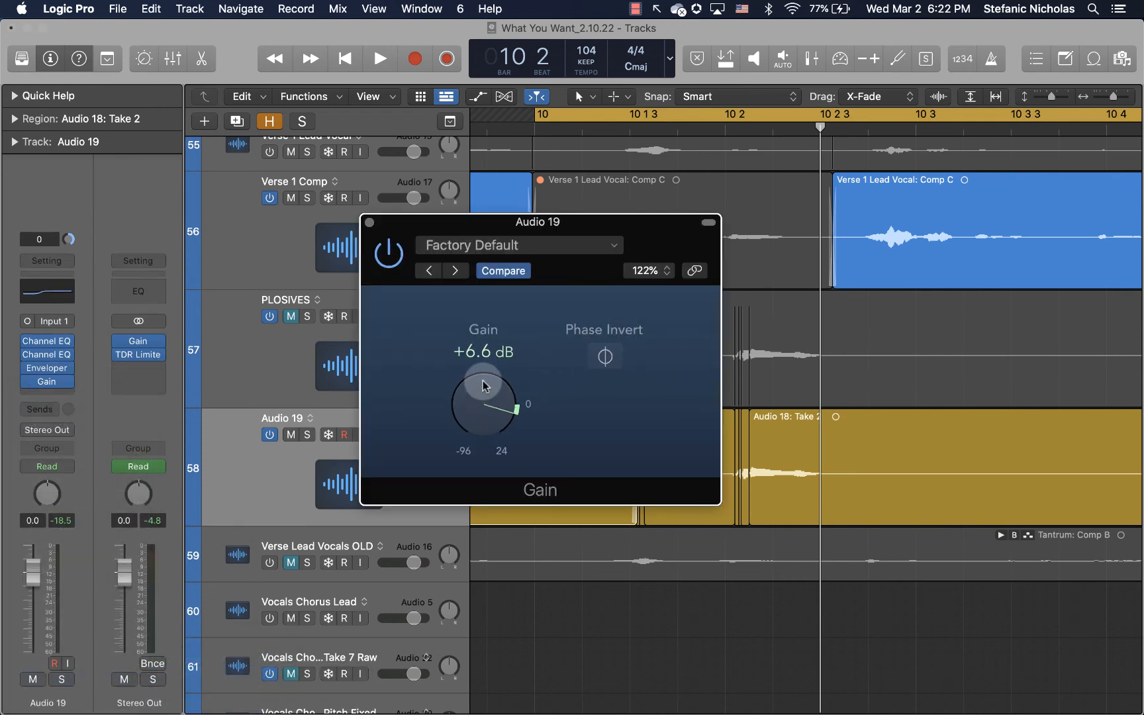
key(space)
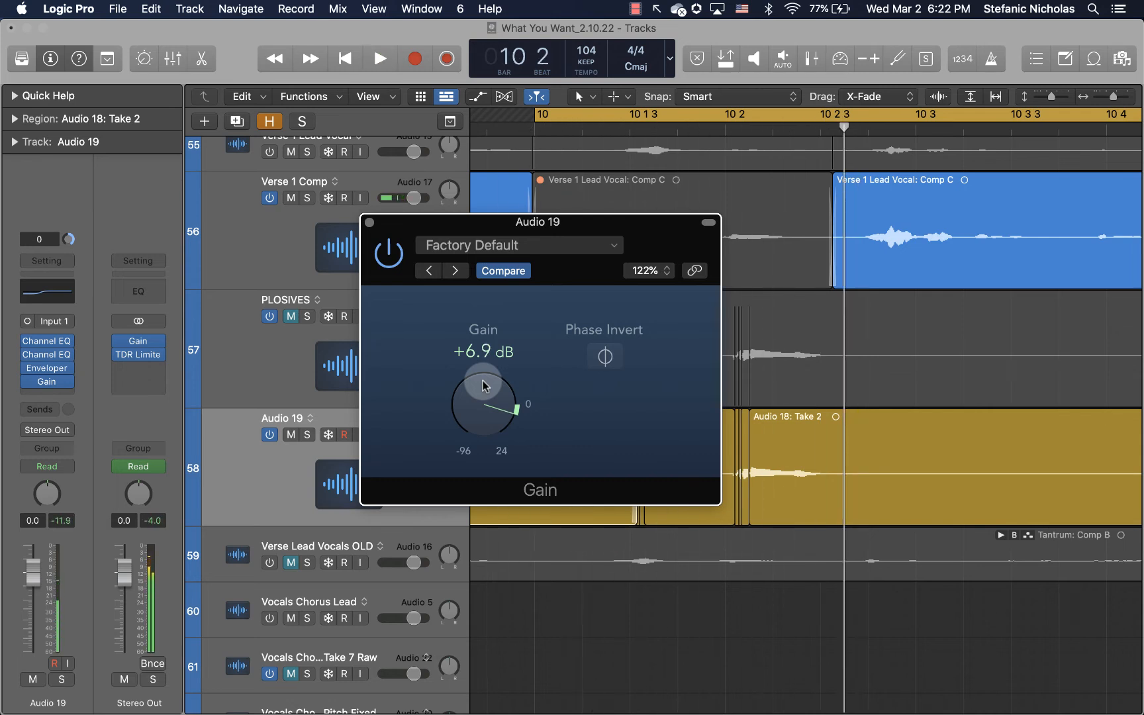
drag(484, 386, 482, 399)
key(space)
key(space)
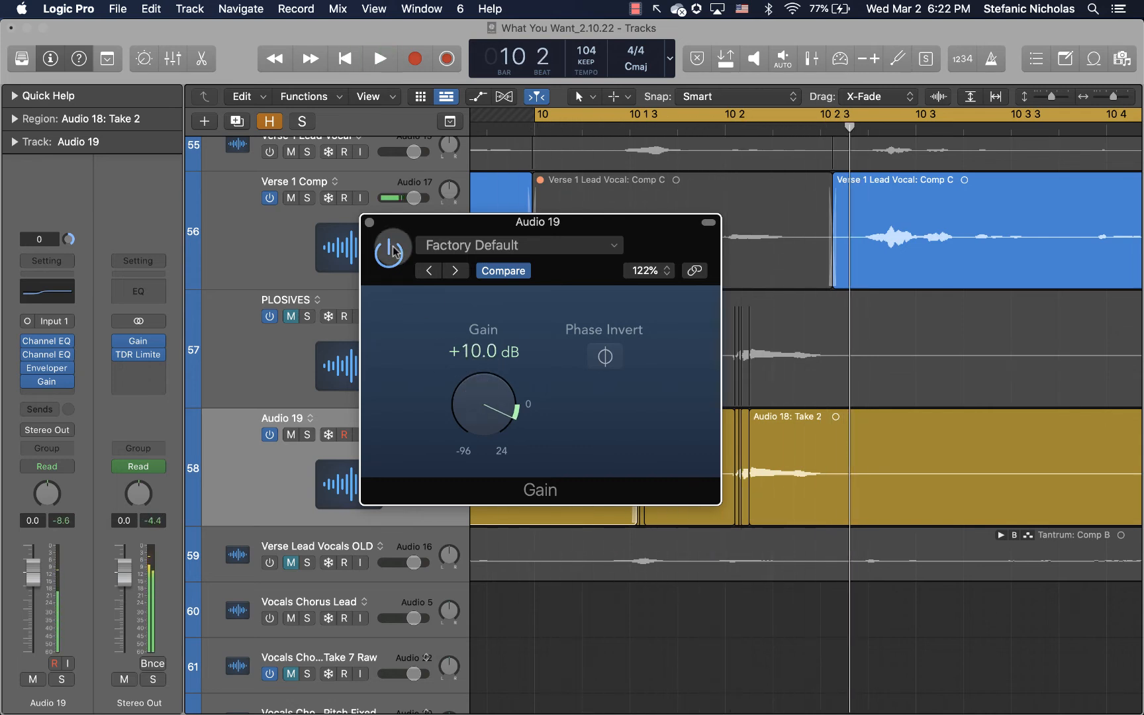
key(space)
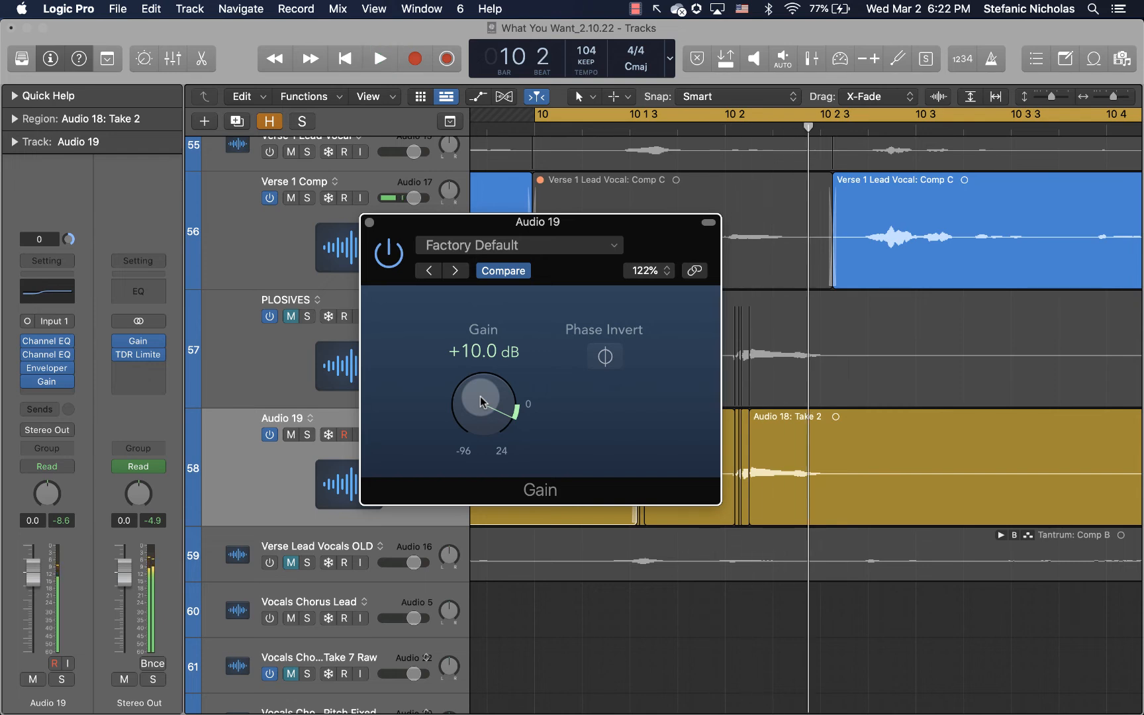
click(369, 223)
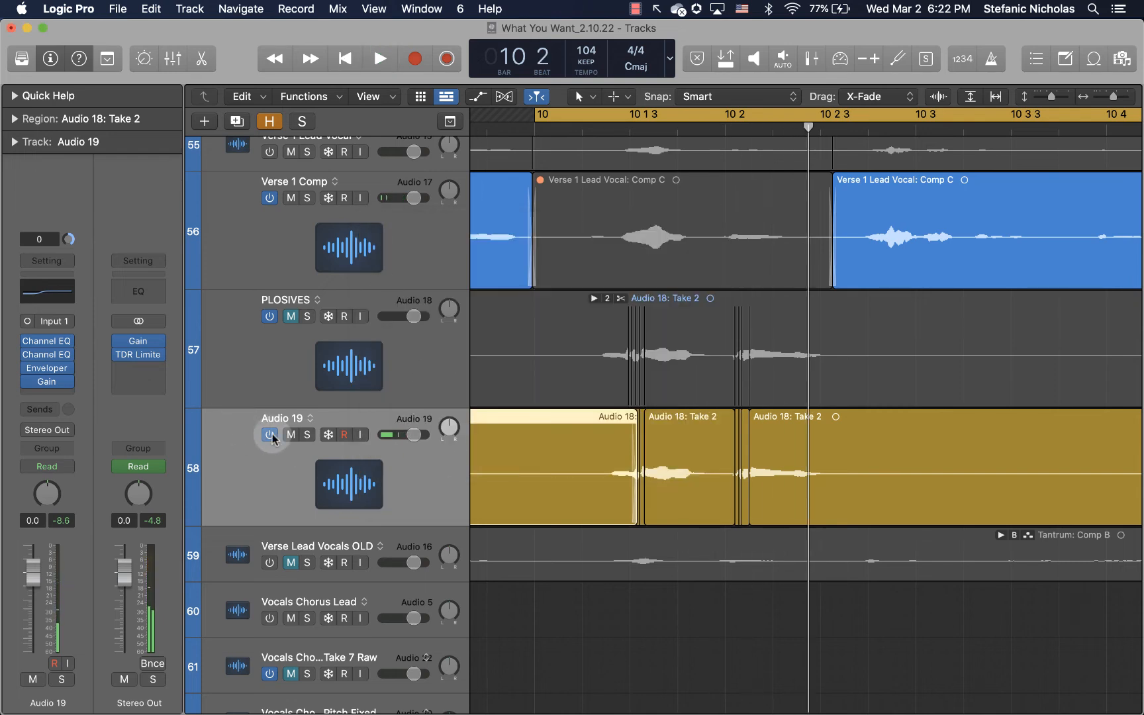
Mute Audio 19, unmute the PLOSIVES track, and play back the original take in the mix.
click(292, 435)
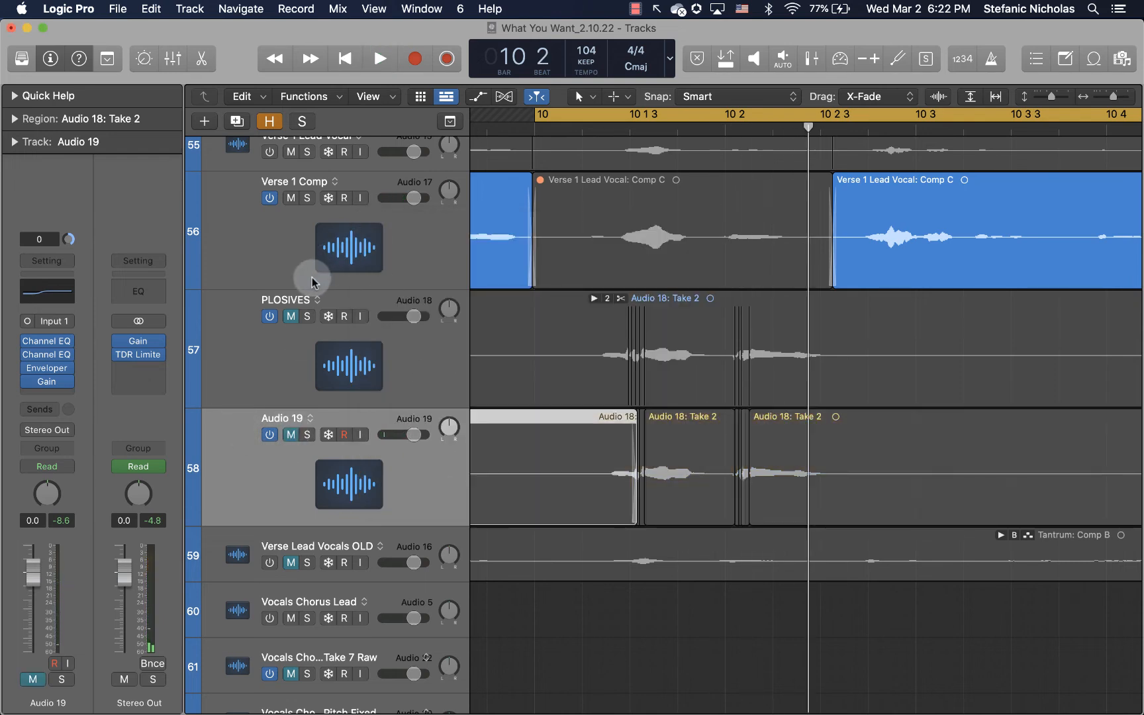
click(291, 317)
key(space)
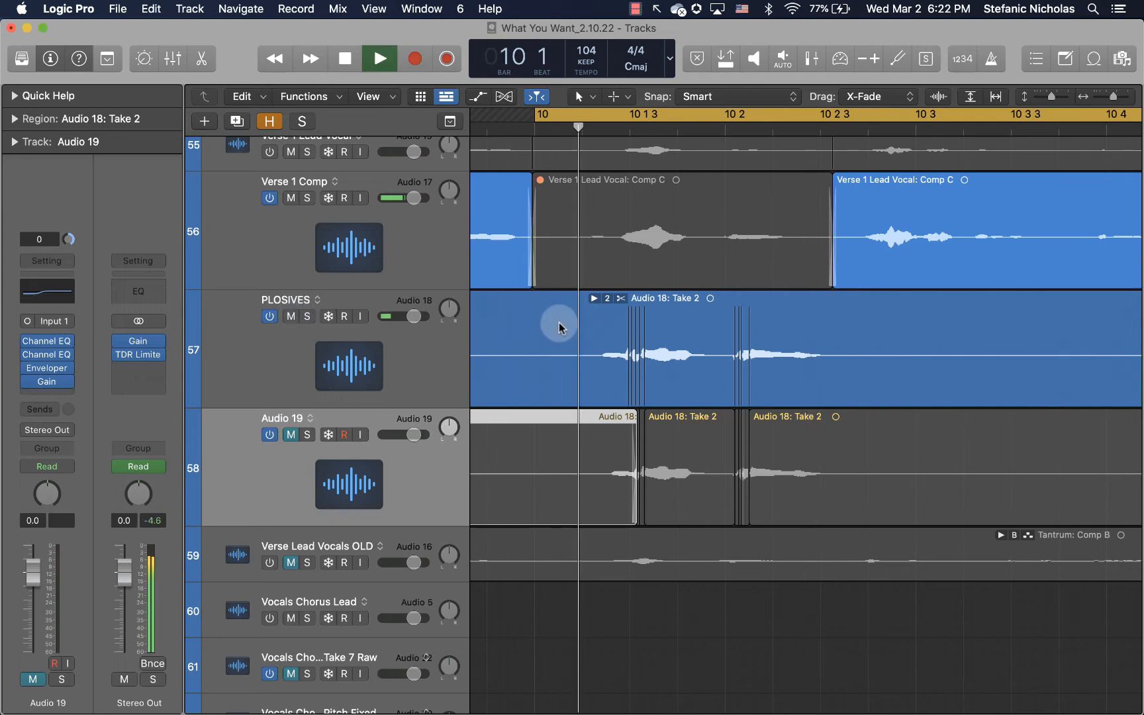
Add a Gain plug-in after the Channel EQ on PLOSIVES, raise it to about +8.8 dB, and close its window.
click(290, 358)
click(41, 380)
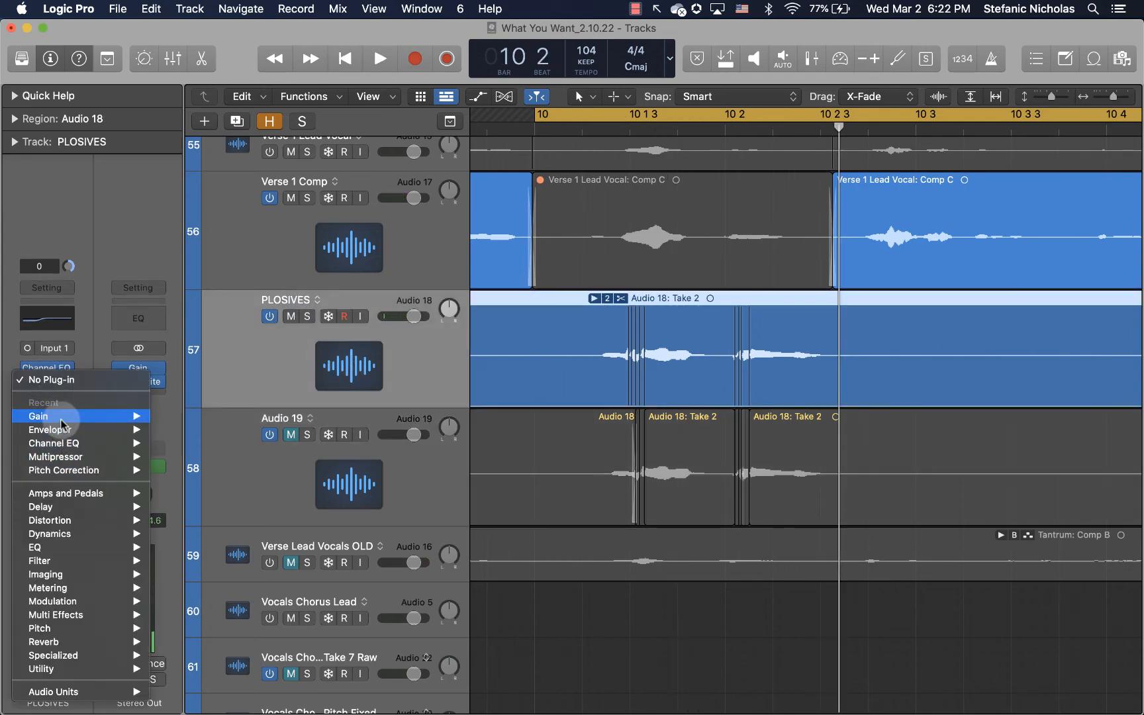
mouse_move(72, 416)
click(185, 417)
drag(473, 400, 471, 385)
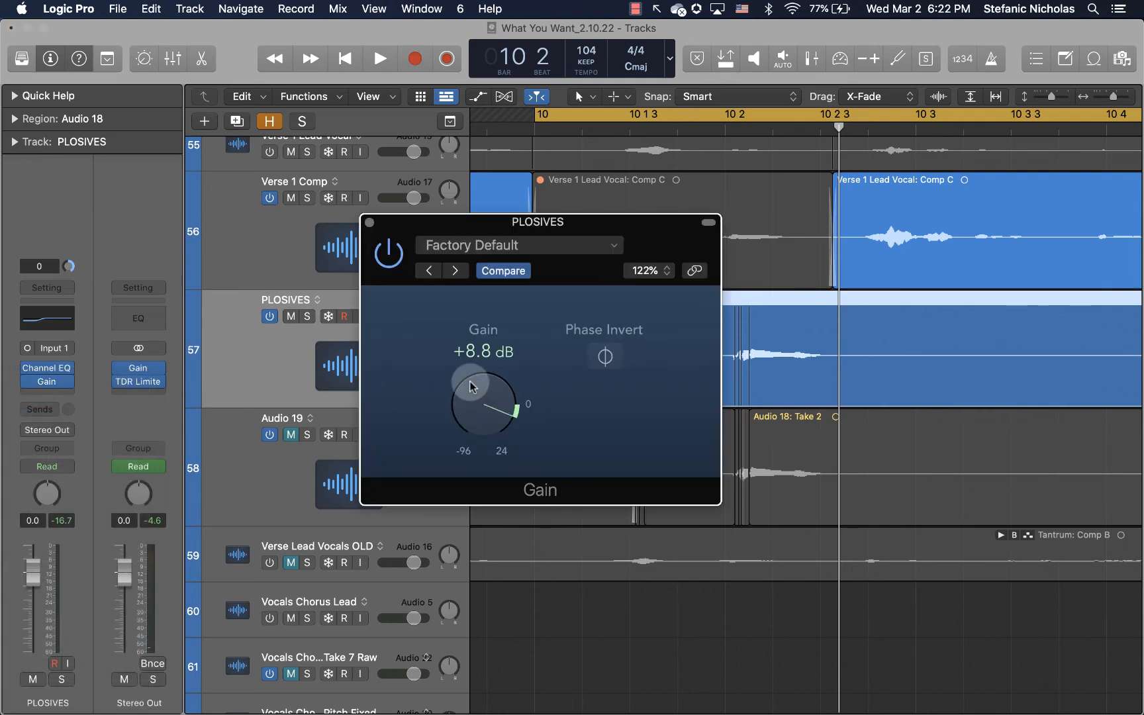
click(395, 250)
click(369, 222)
Play back the PLOSIVES phrase, briefly soloing the track to compare it alone and within the mix.
key(space)
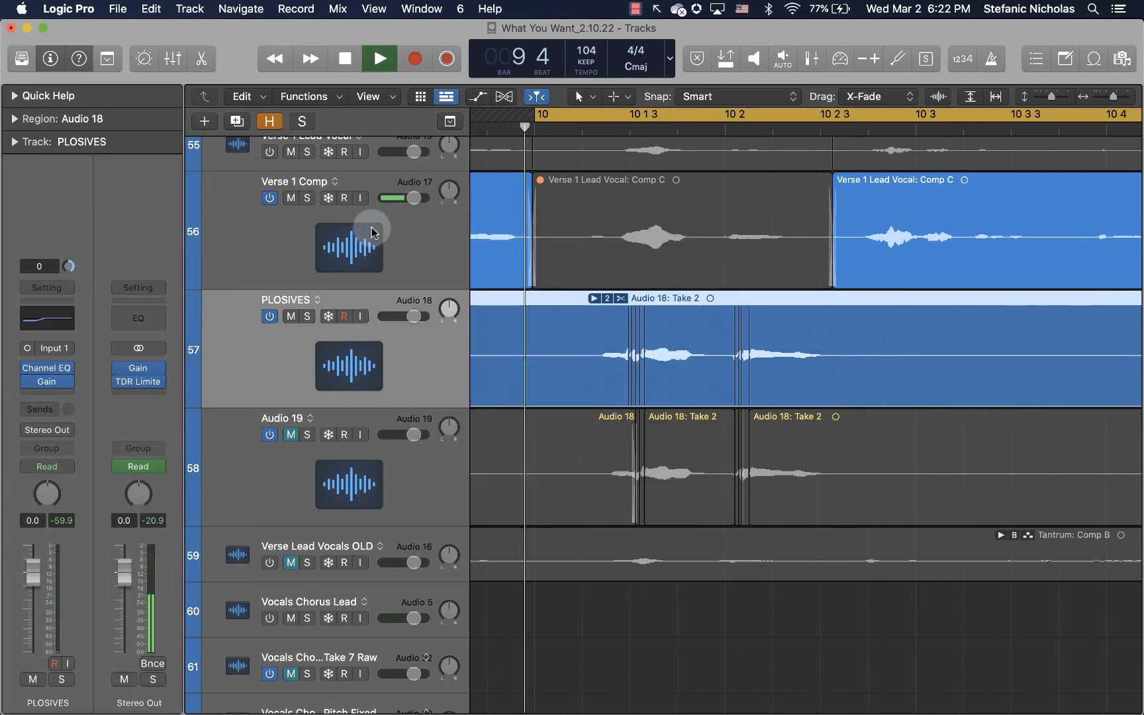
key(space)
key(space)
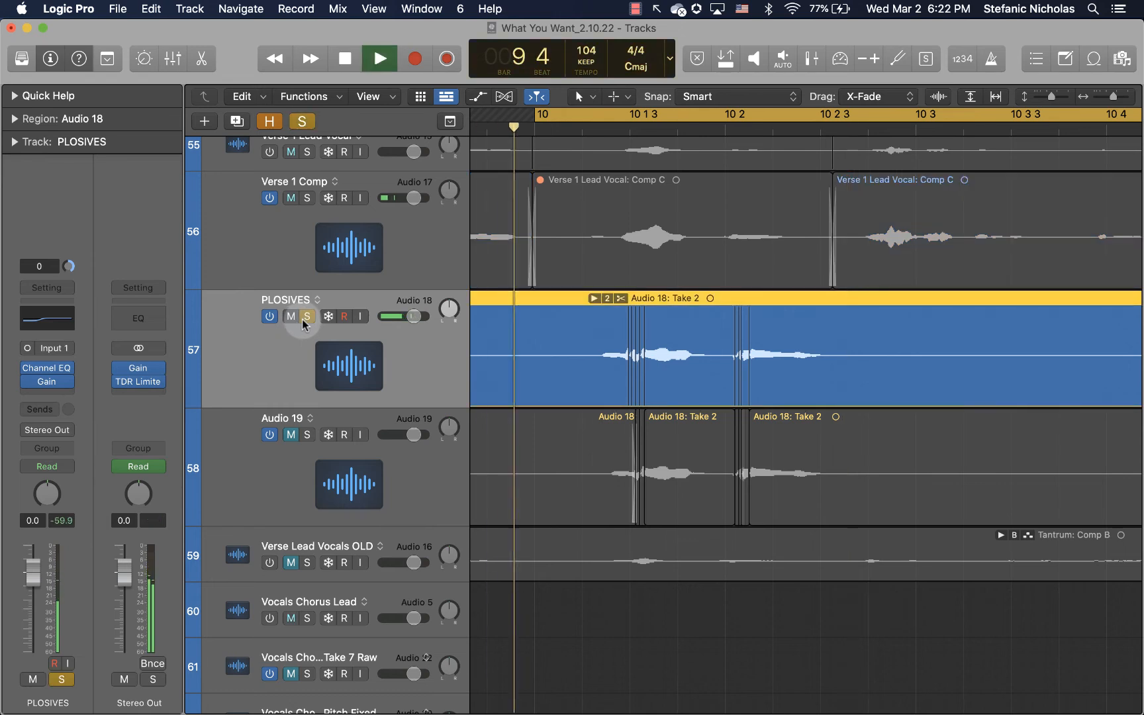
key(space)
click(307, 316)
click(307, 317)
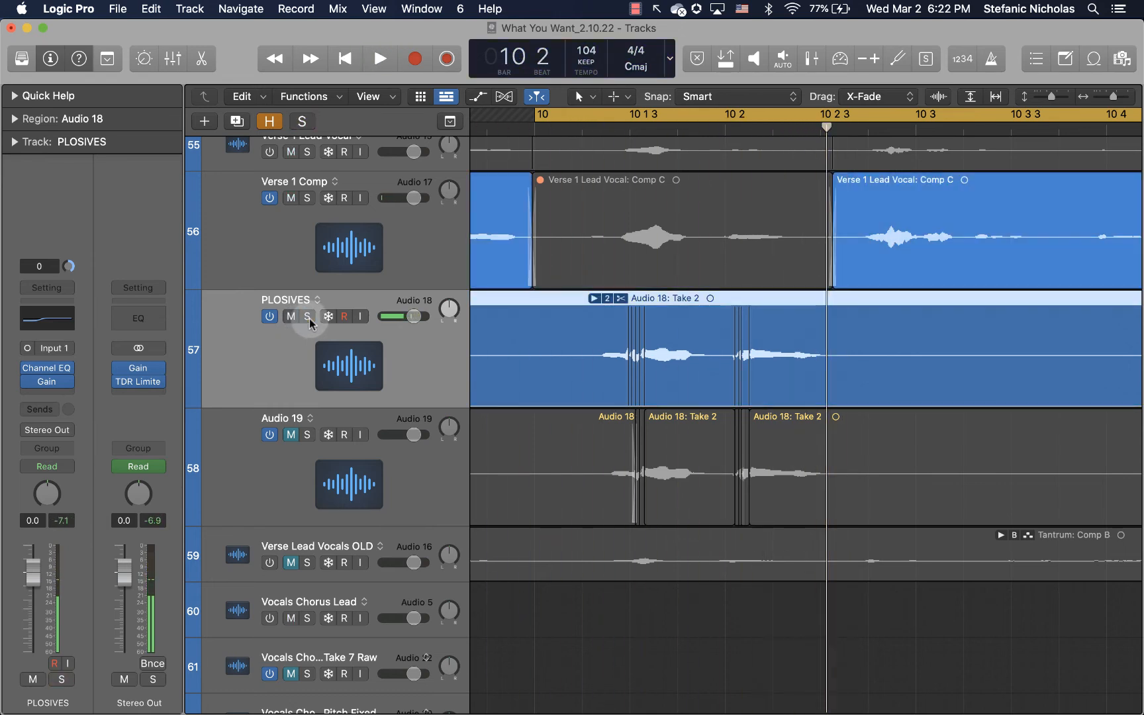
Replay the PLOSIVES phrase in the full mix, and switch back to the edited version by muting PLOSIVES and unmuting Audio 19.
key(space)
key(space)
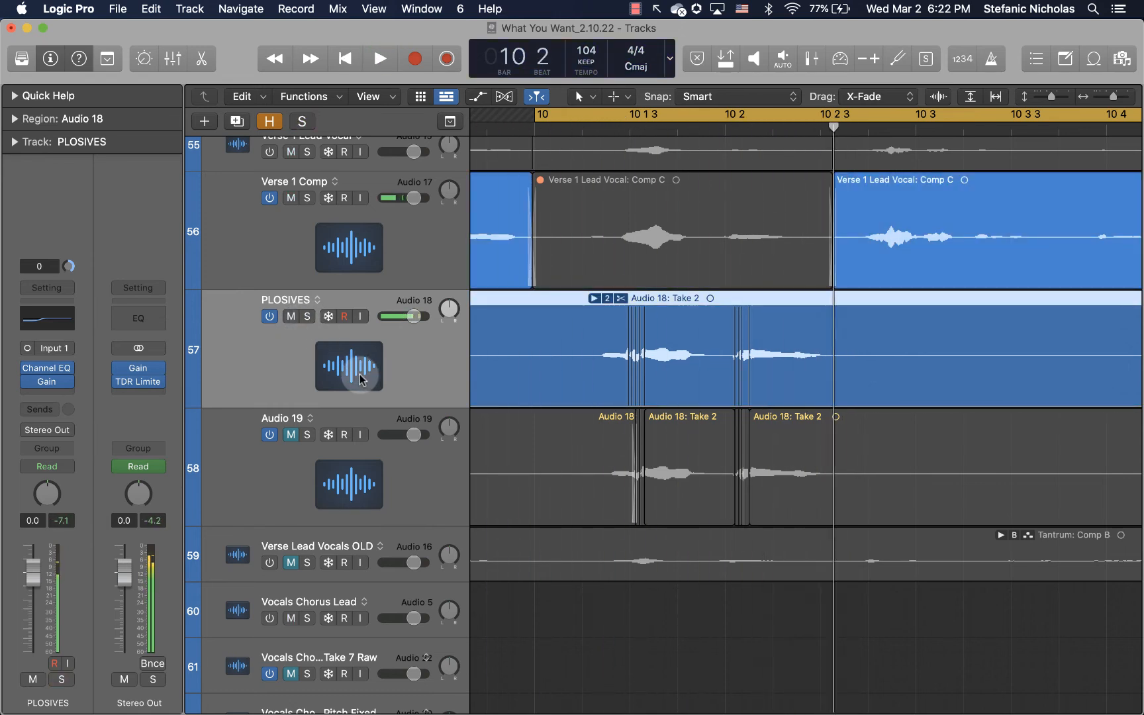
click(291, 316)
click(291, 434)
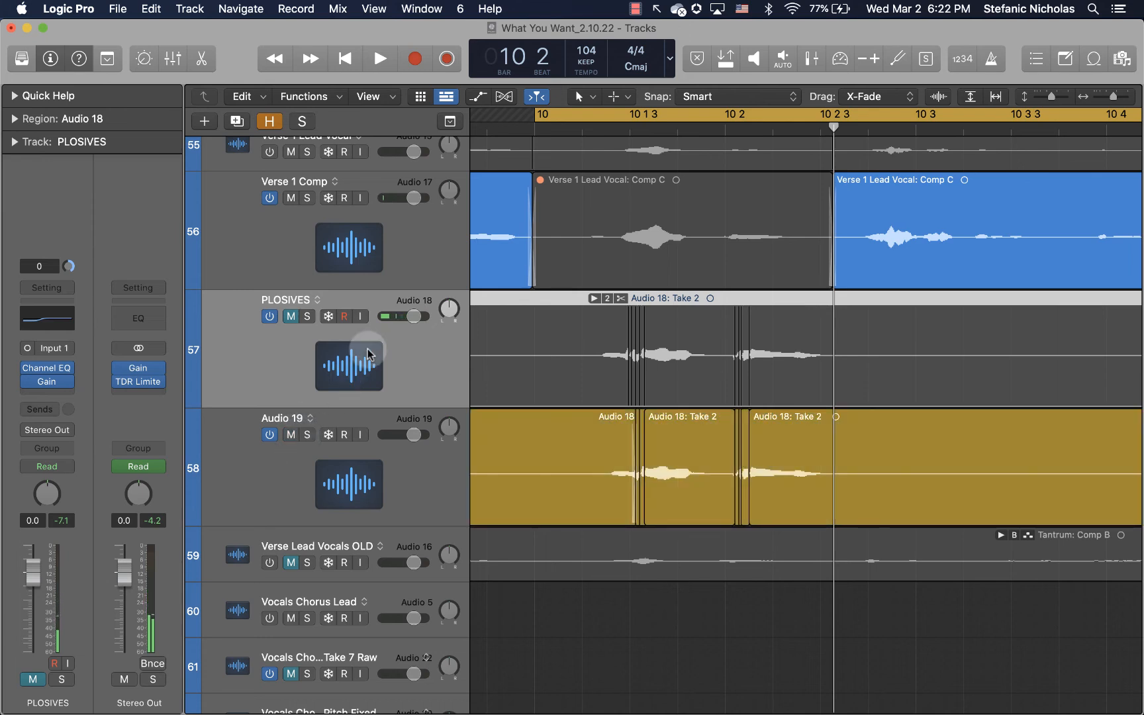
Play back the edited plosive phrase on Audio 19 in the full mix.
key(space)
key(space)
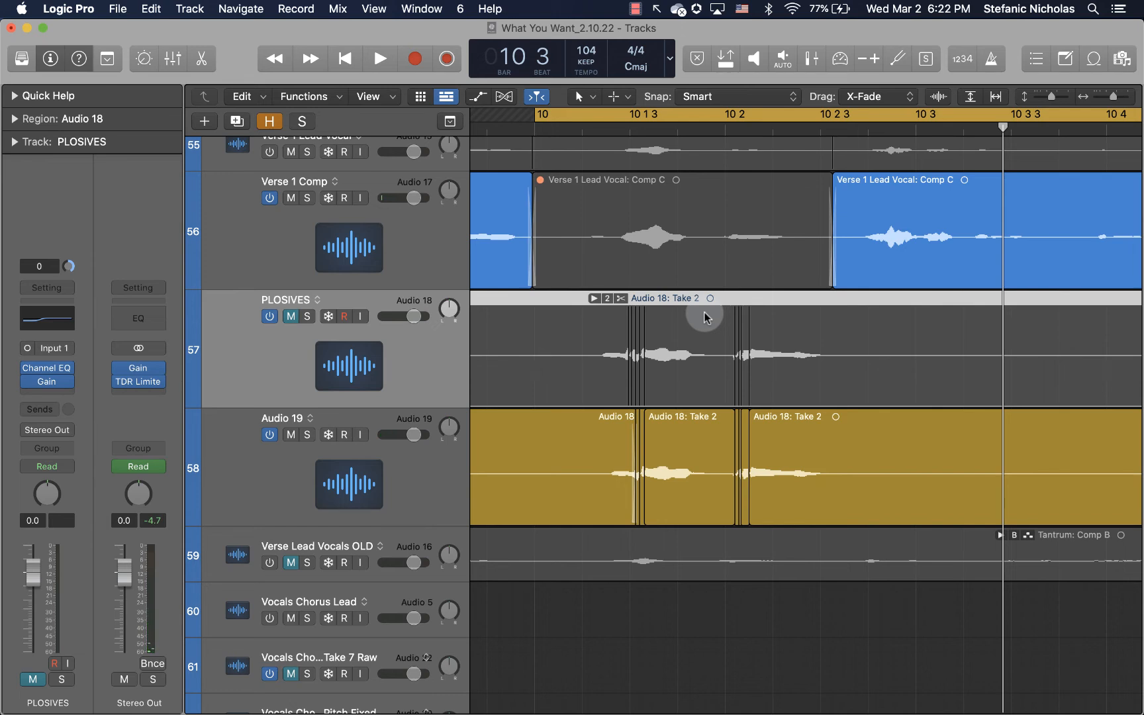
key(super+Left)
mouse_move(46, 371)
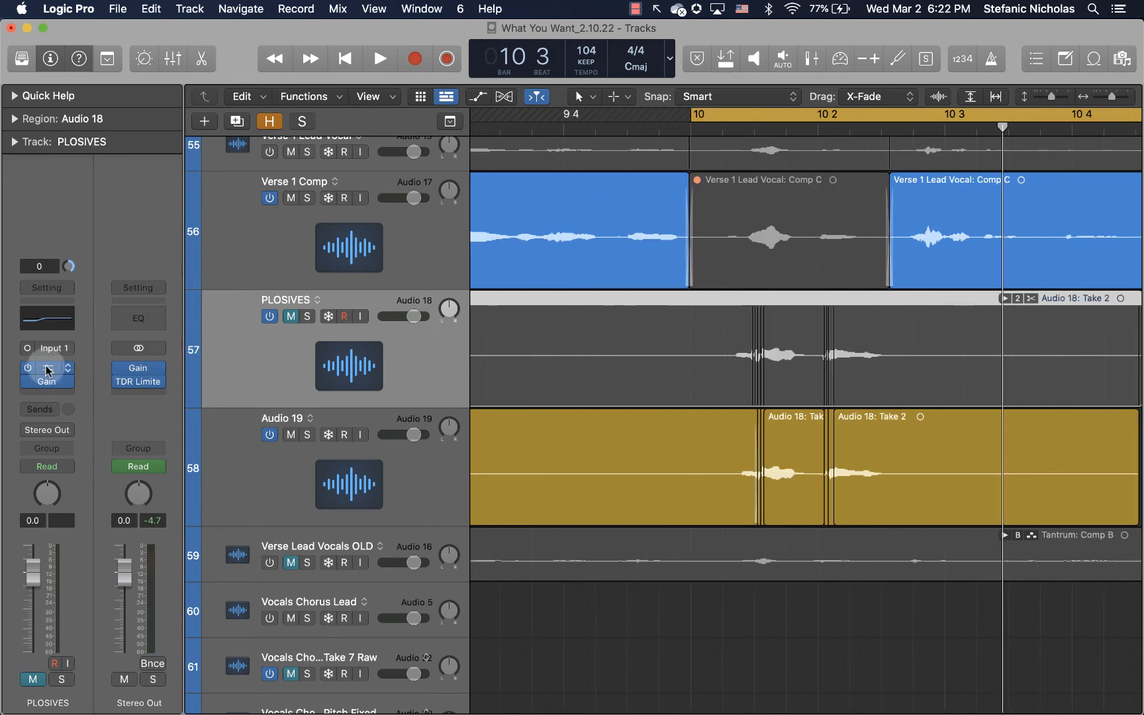
Add a mono Multipressor after the Gain plug-in on the Audio 19 track.
click(289, 467)
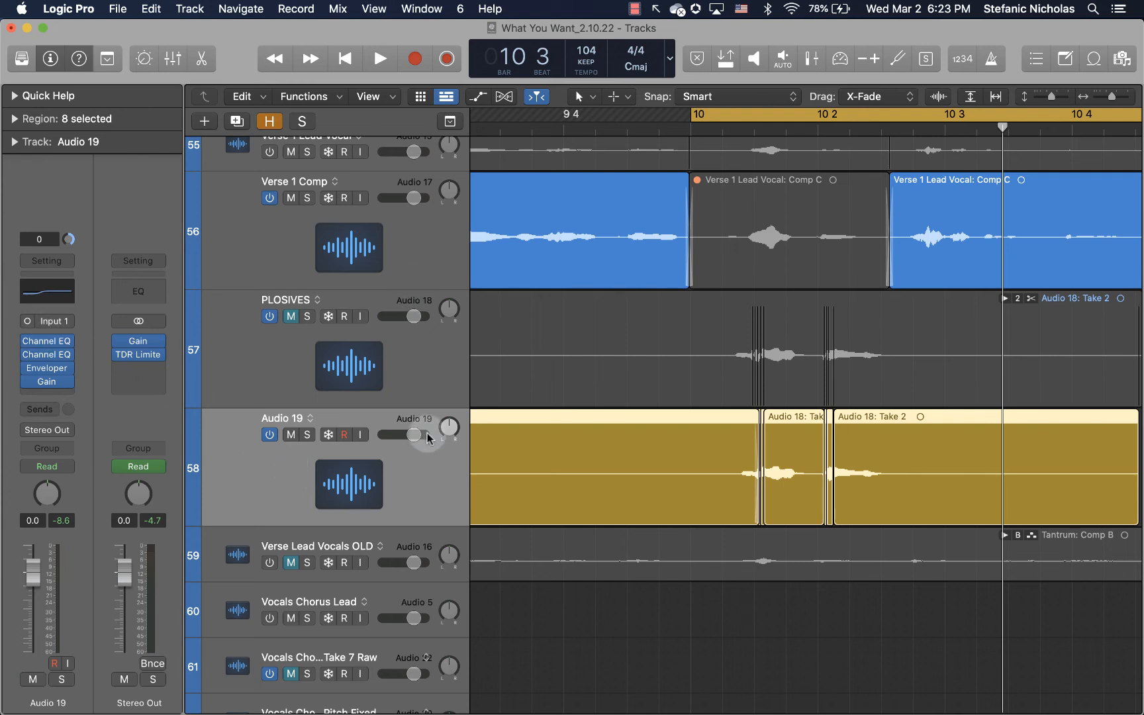
click(55, 396)
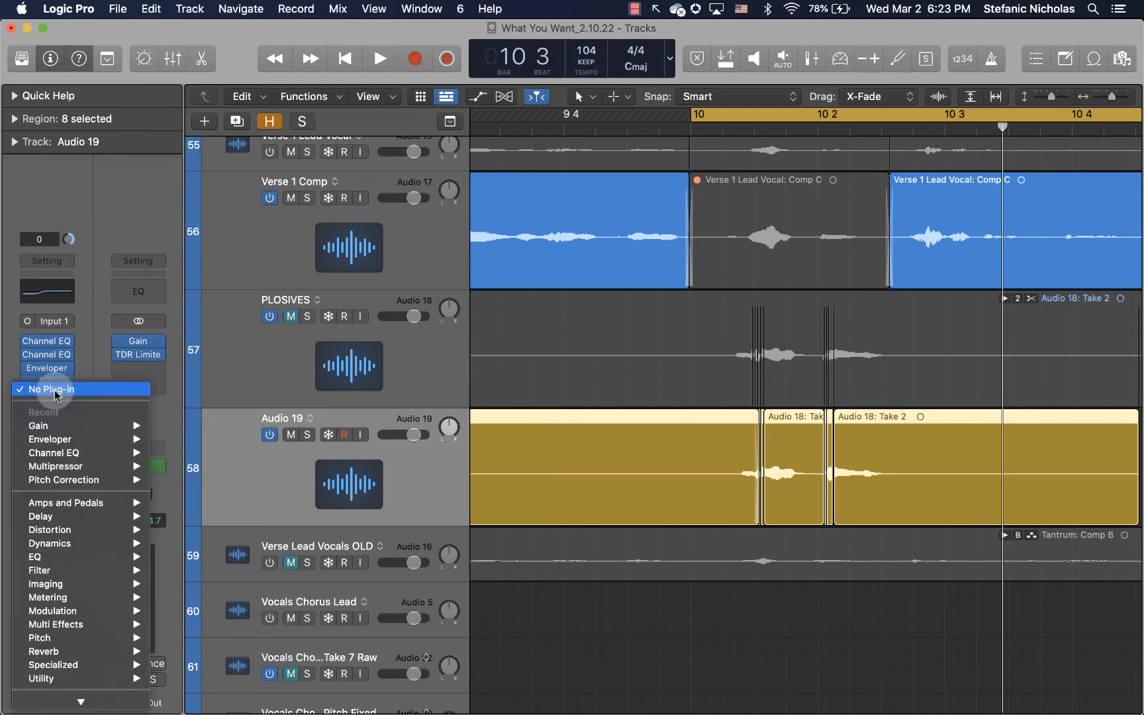
mouse_move(86, 471)
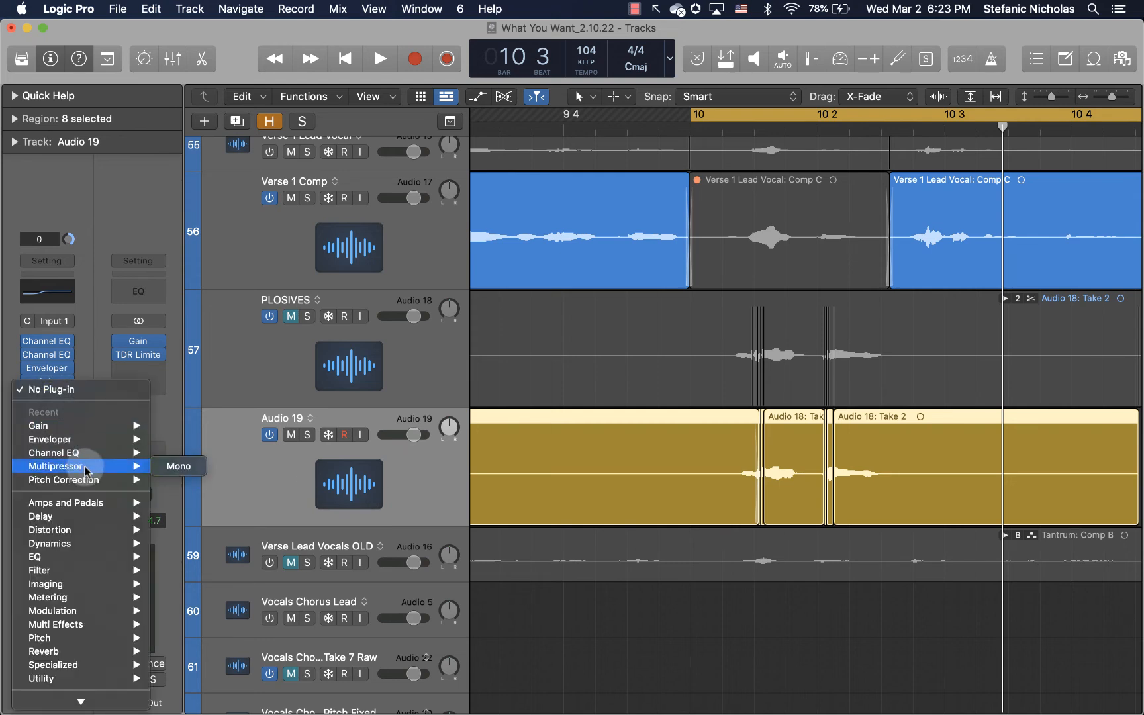
mouse_move(68, 547)
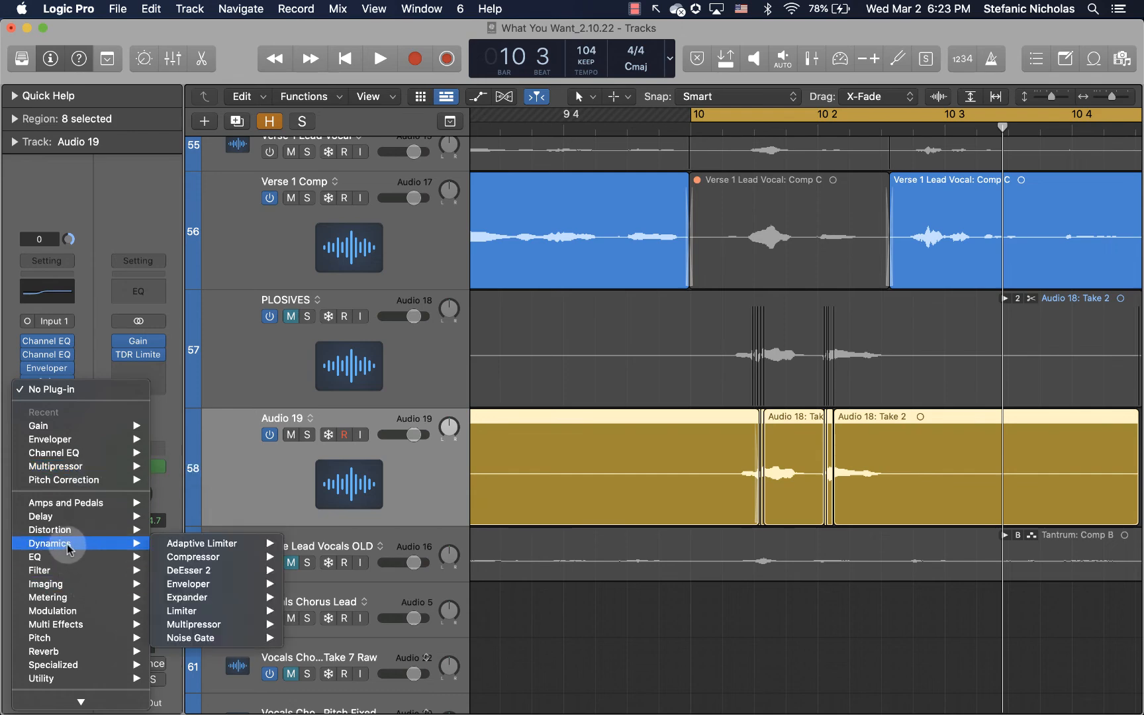
mouse_move(242, 624)
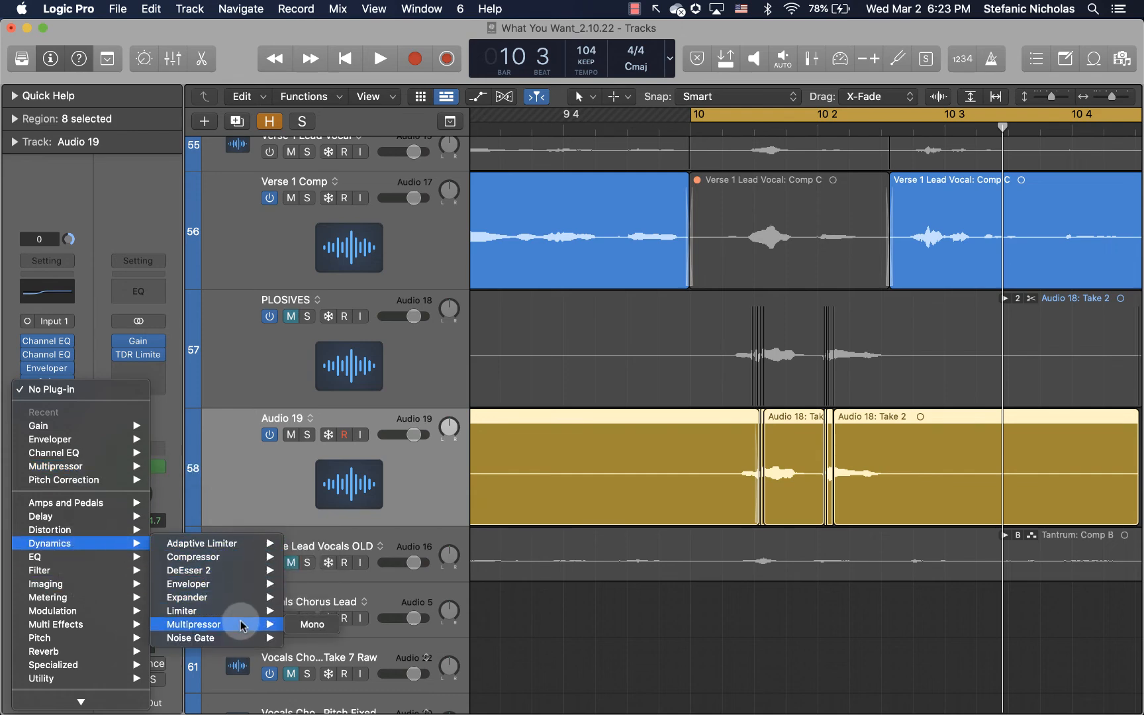
click(310, 625)
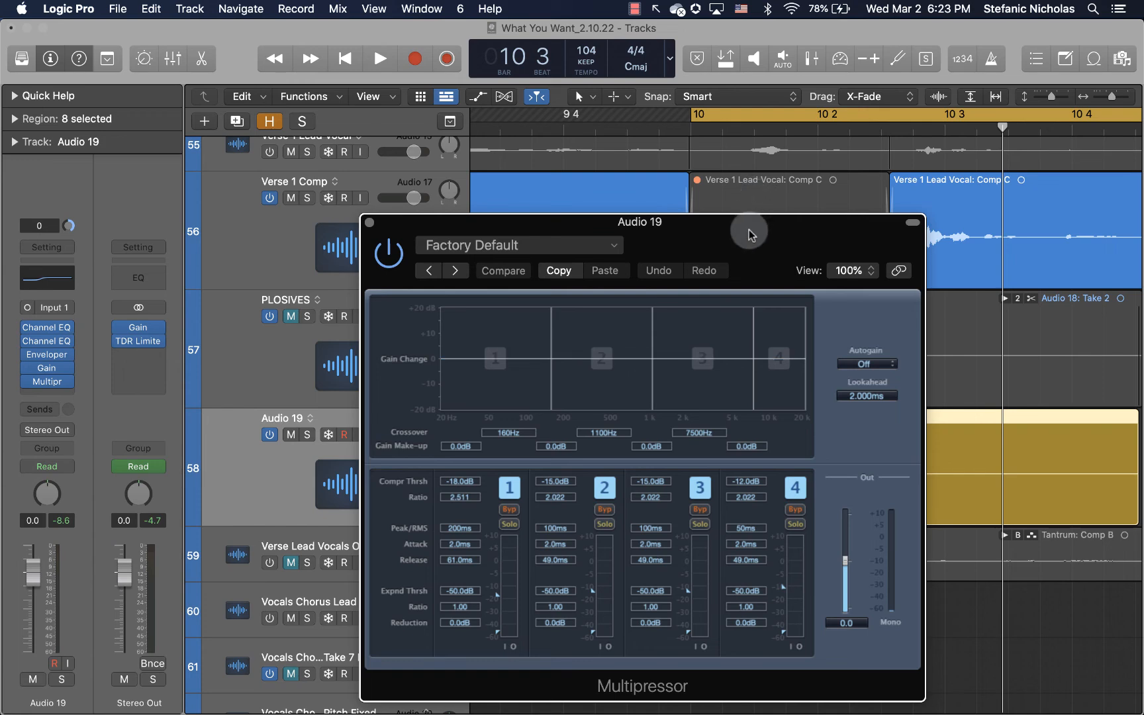
drag(748, 229, 720, 200)
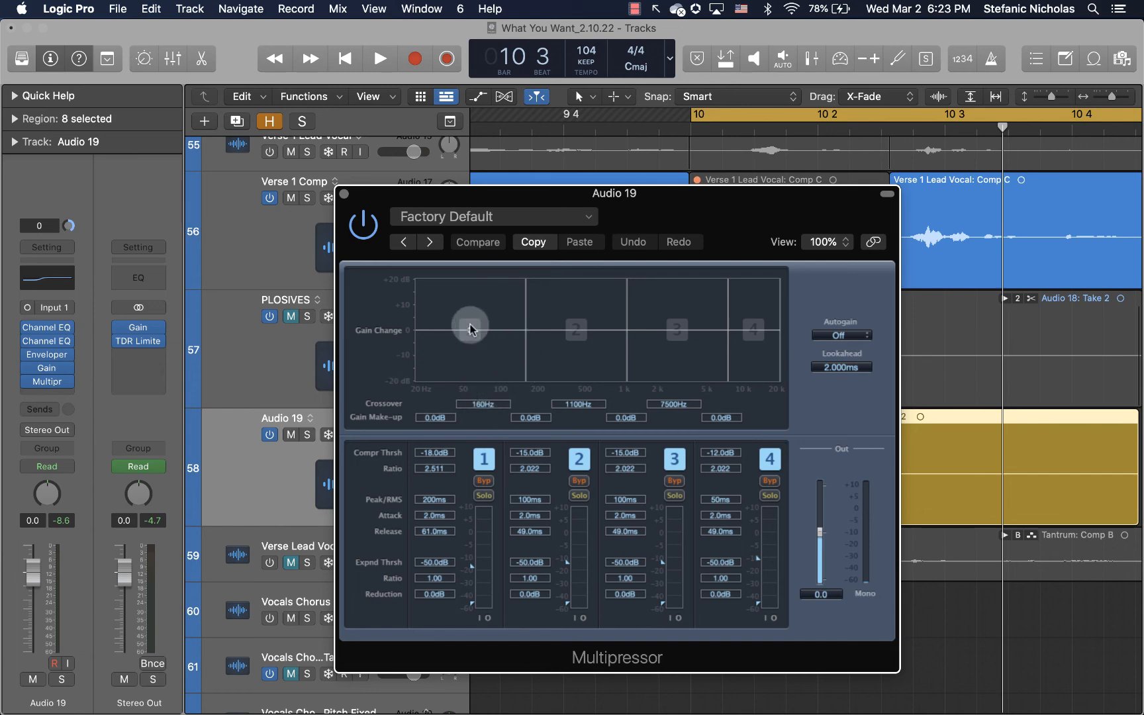
Examine the low-cut curve in the first Channel EQ on Audio 19, and close its window.
click(46, 327)
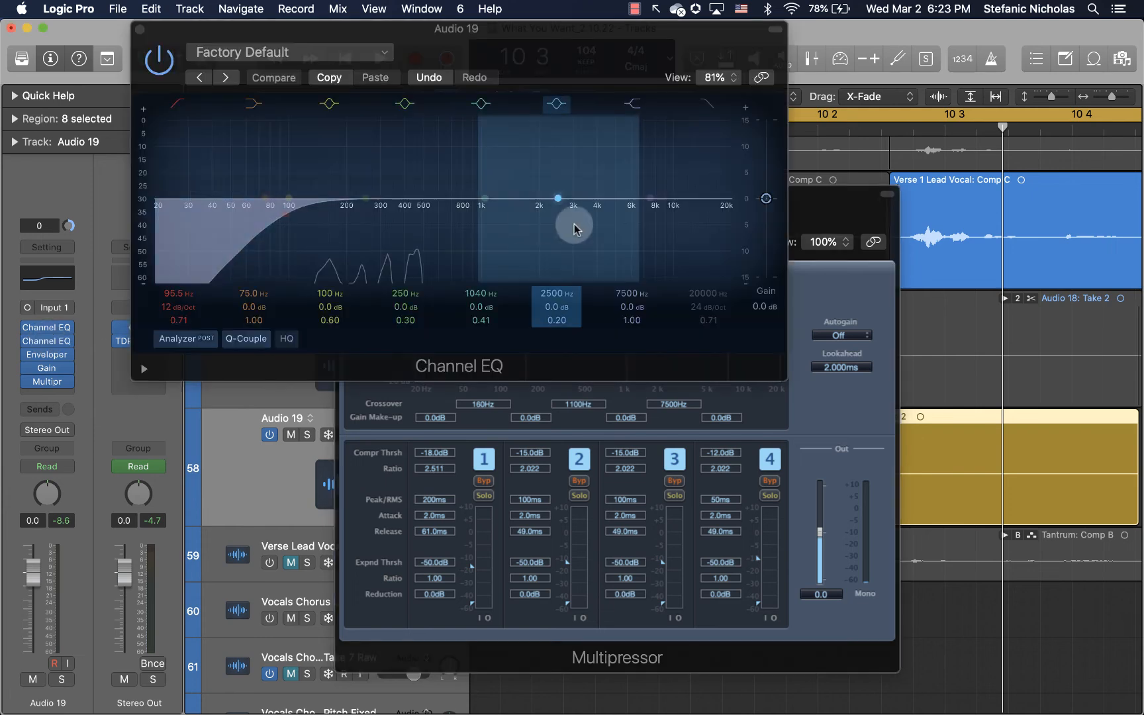
drag(547, 57, 467, 56)
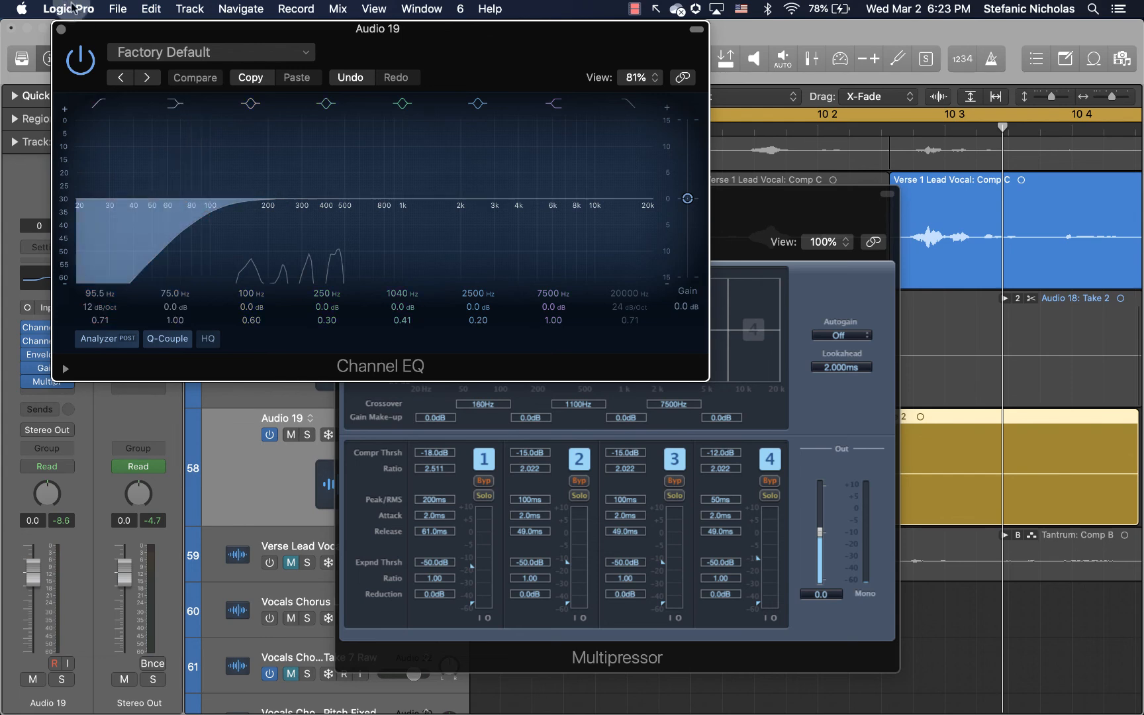
click(61, 29)
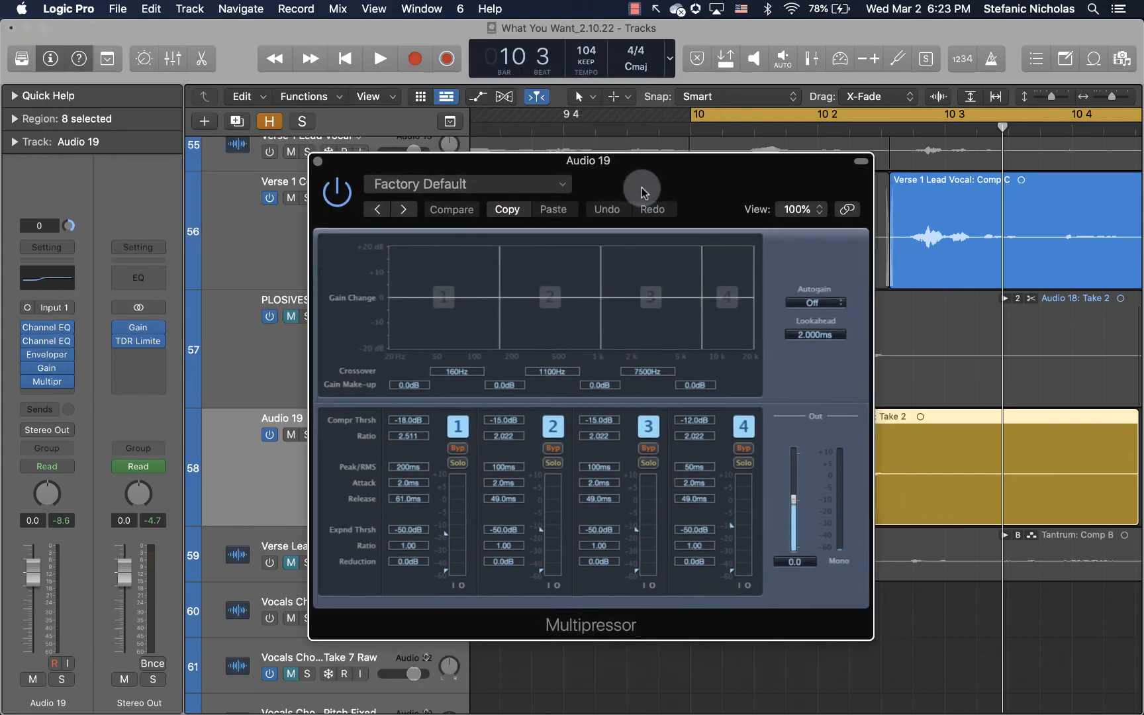
Solo Multipressor band 1 and the Audio 19 track, and play the phrase with the second Channel EQ and the Enveloper bypassed.
click(453, 459)
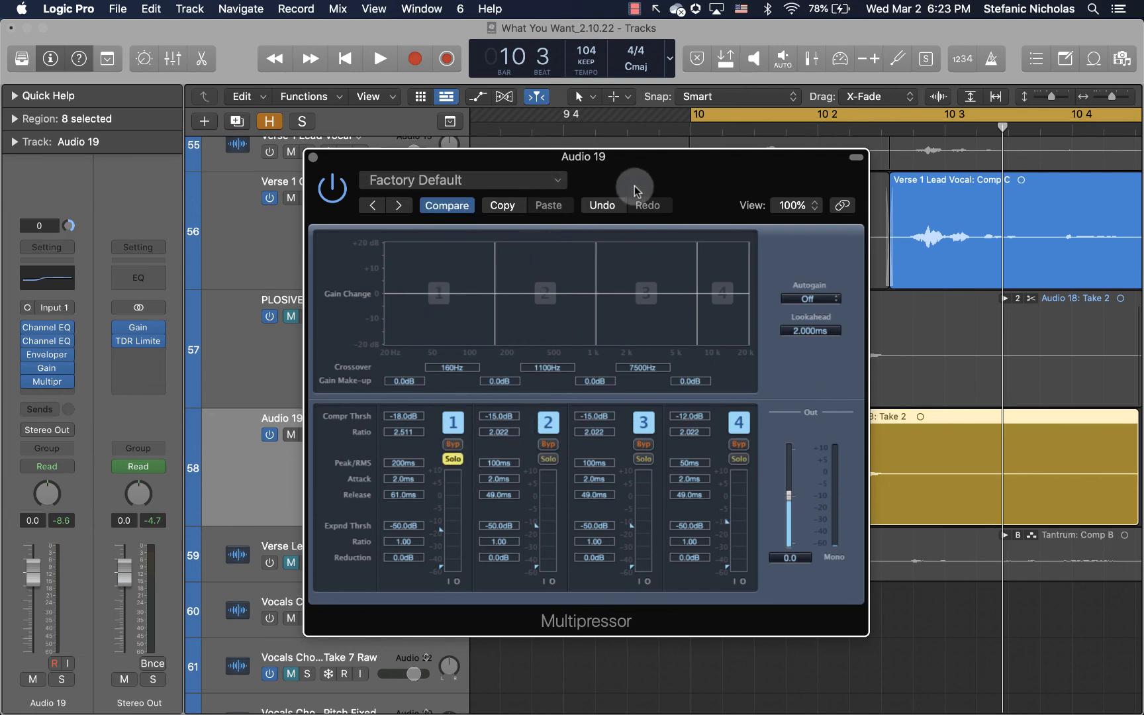
drag(645, 164, 618, 145)
key(s)
key(space)
key(space)
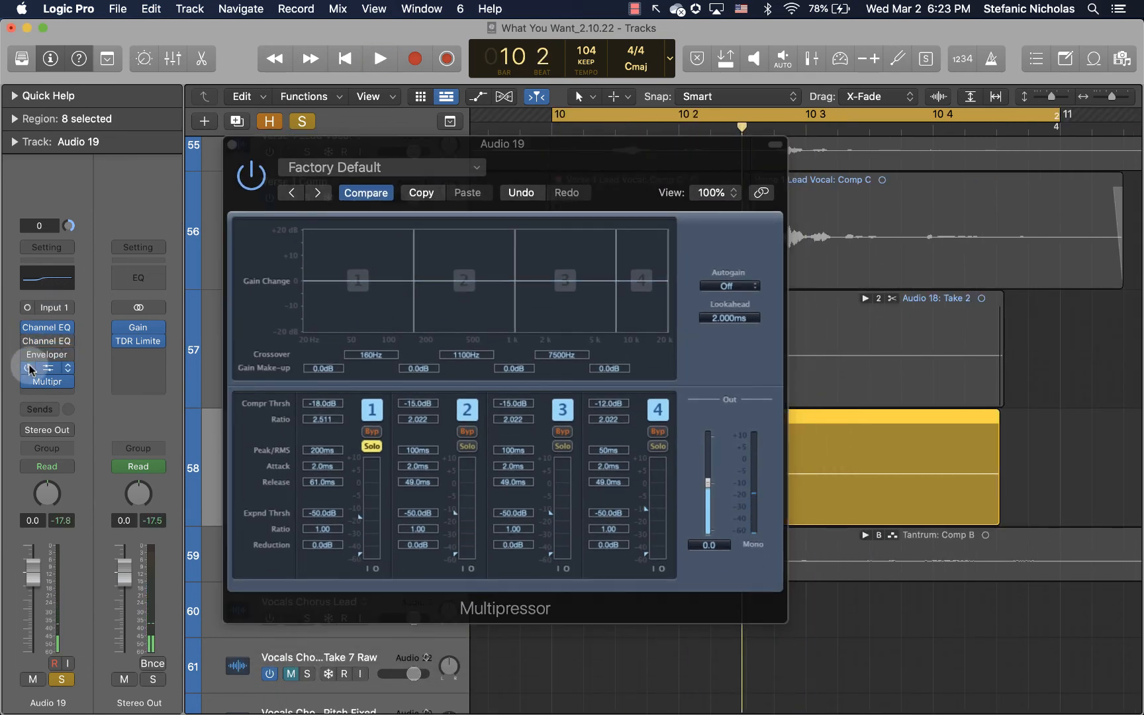
key(space)
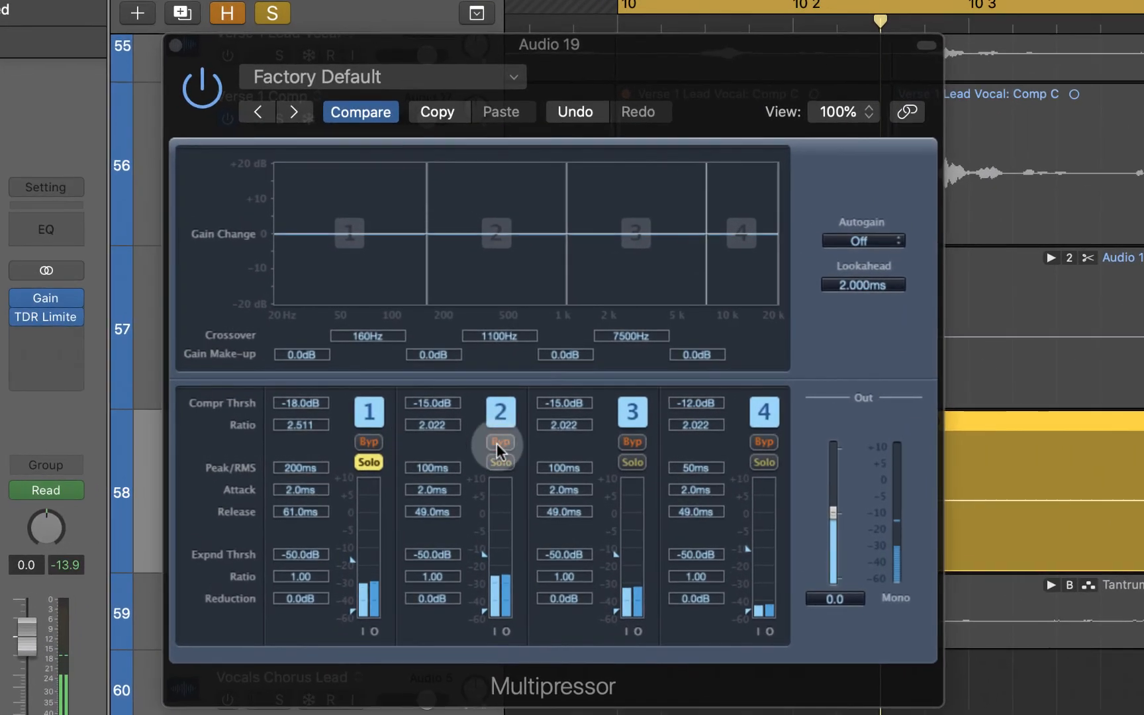
Bypass Multipressor bands 2, 3 and 4, and lower band 1's compression threshold to -28.0 dB.
click(493, 440)
click(617, 439)
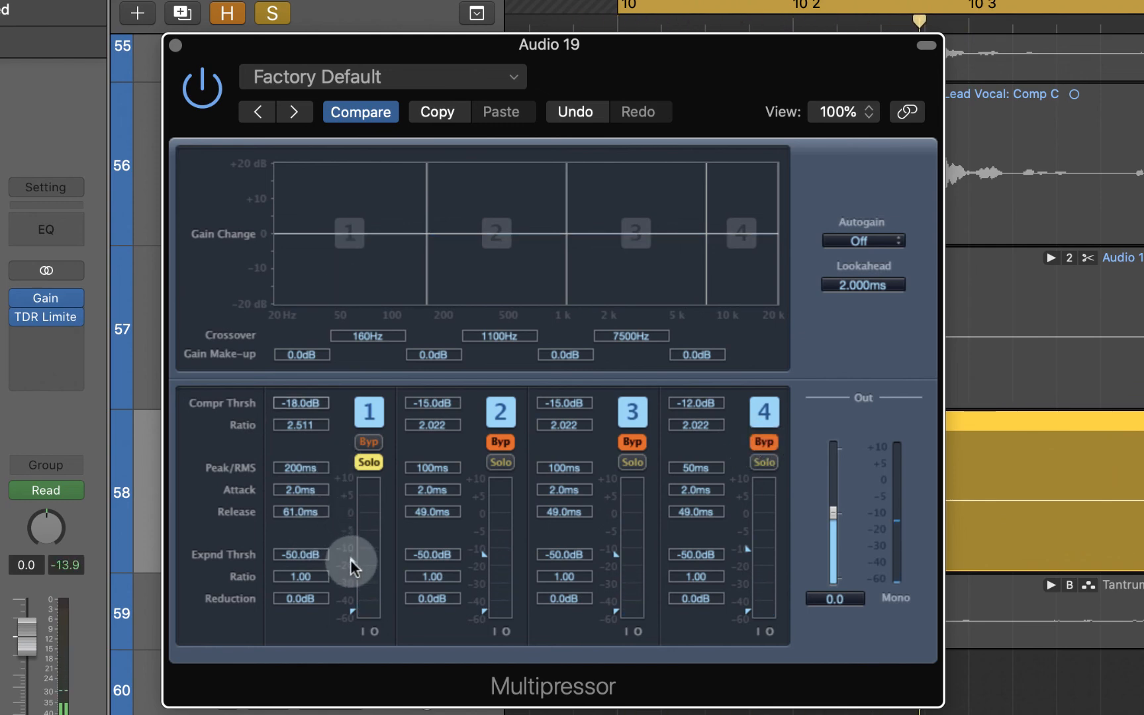
drag(352, 560, 388, 553)
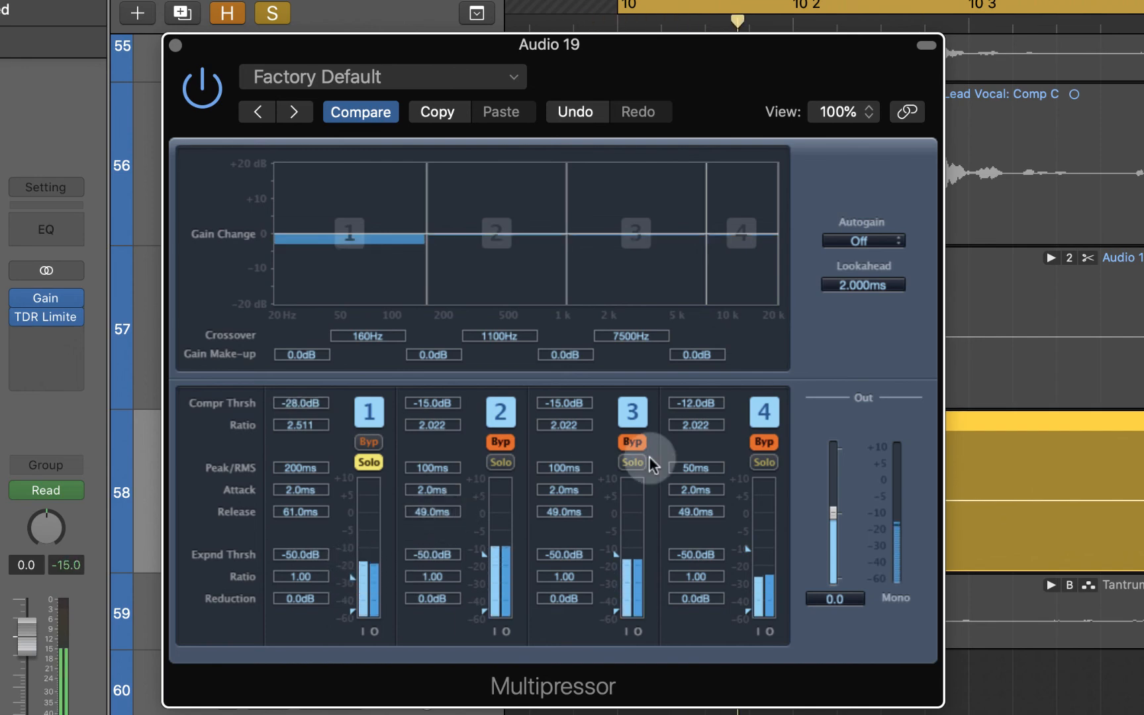
Raise band 1's compression ratio to 5.025 and lower its threshold to -30.0 dB, checking the result in playback.
key(space)
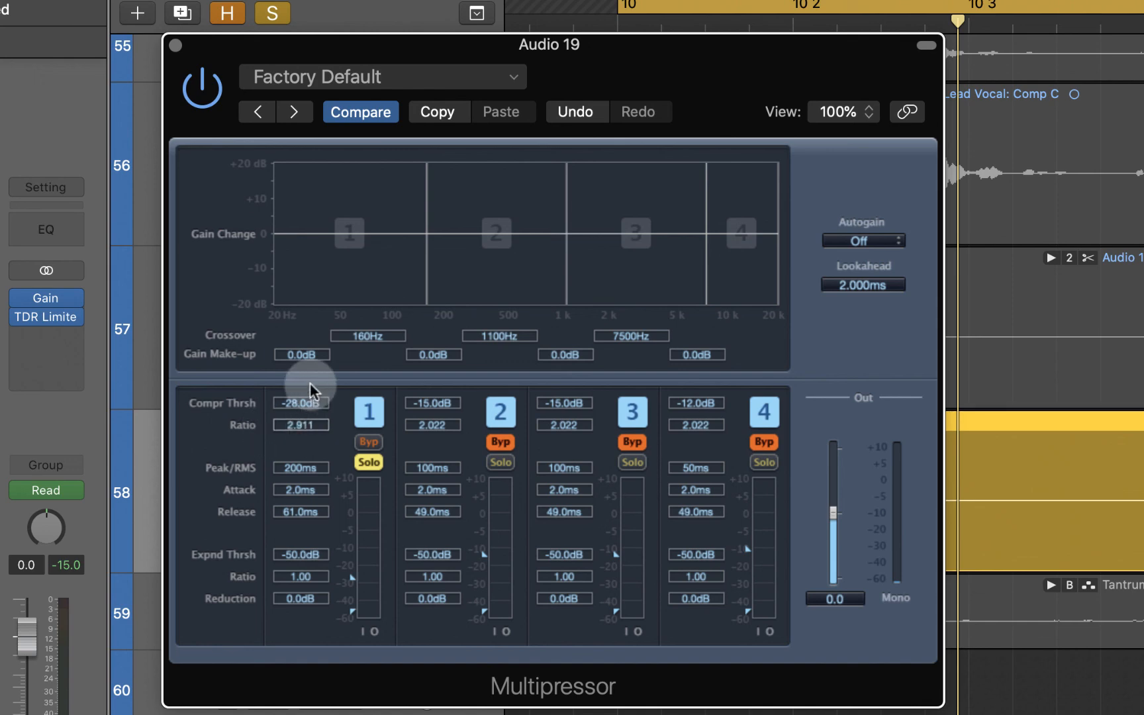
key(space)
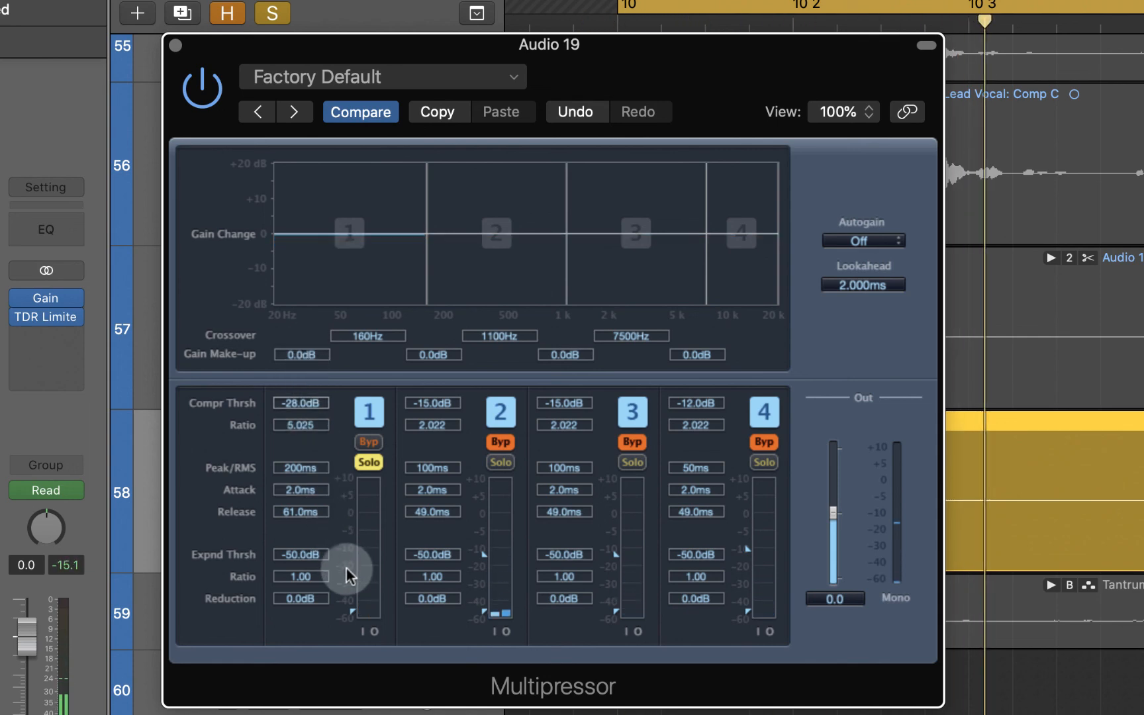
drag(352, 583, 353, 582)
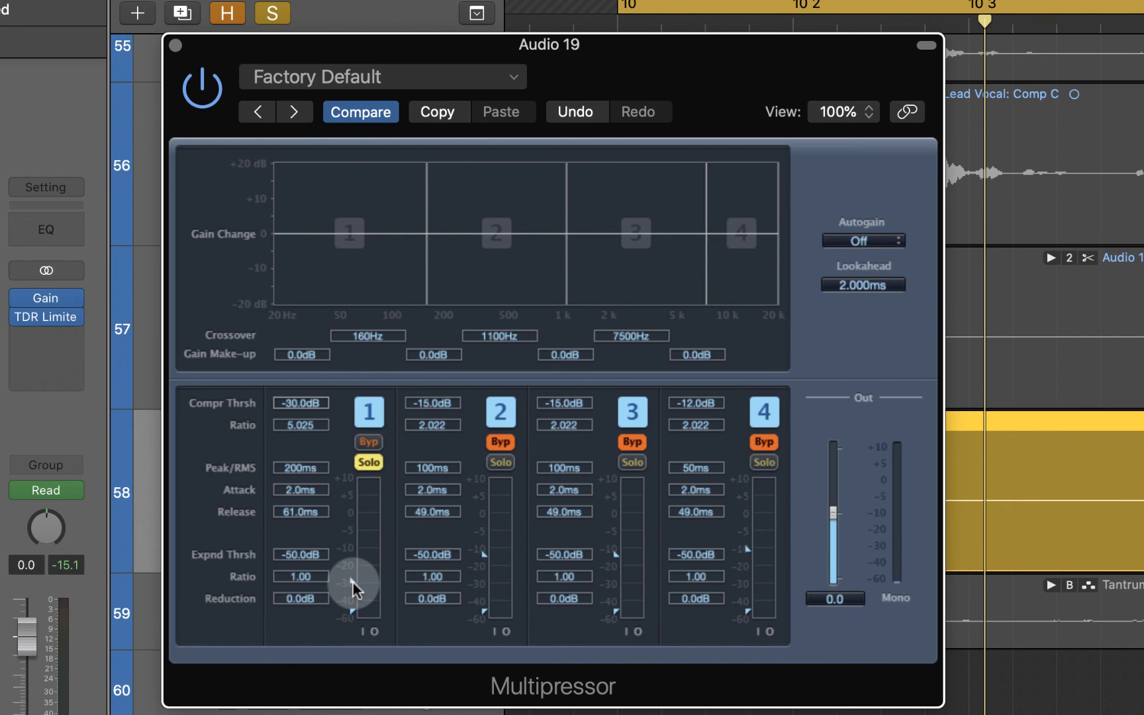
key(space)
Unsolo Multipressor band 1 and replay the phrase, toggling that band's bypass to compare, leaving the band active.
click(369, 462)
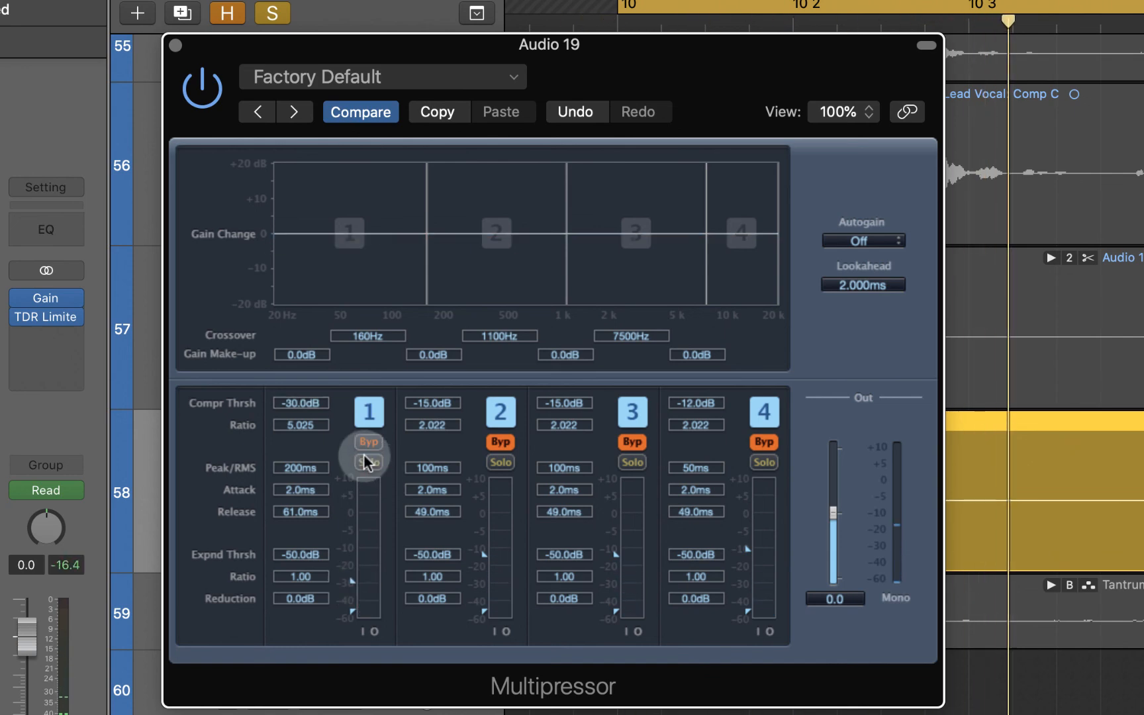
drag(454, 404, 442, 407)
key(space)
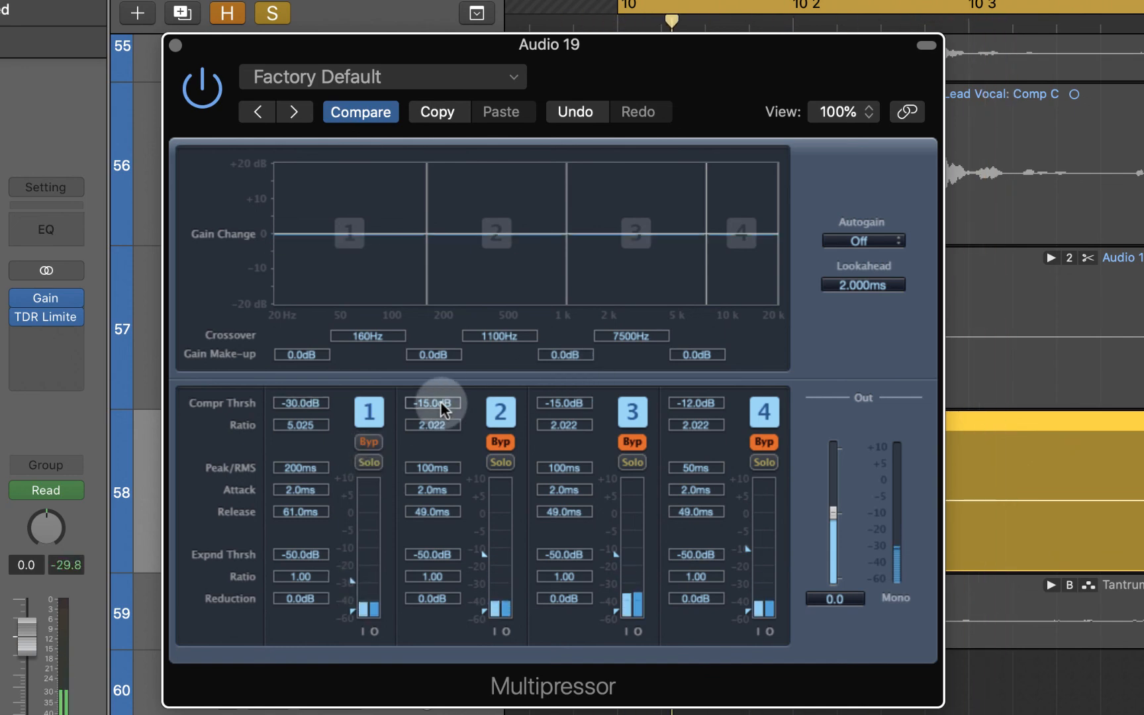
click(377, 441)
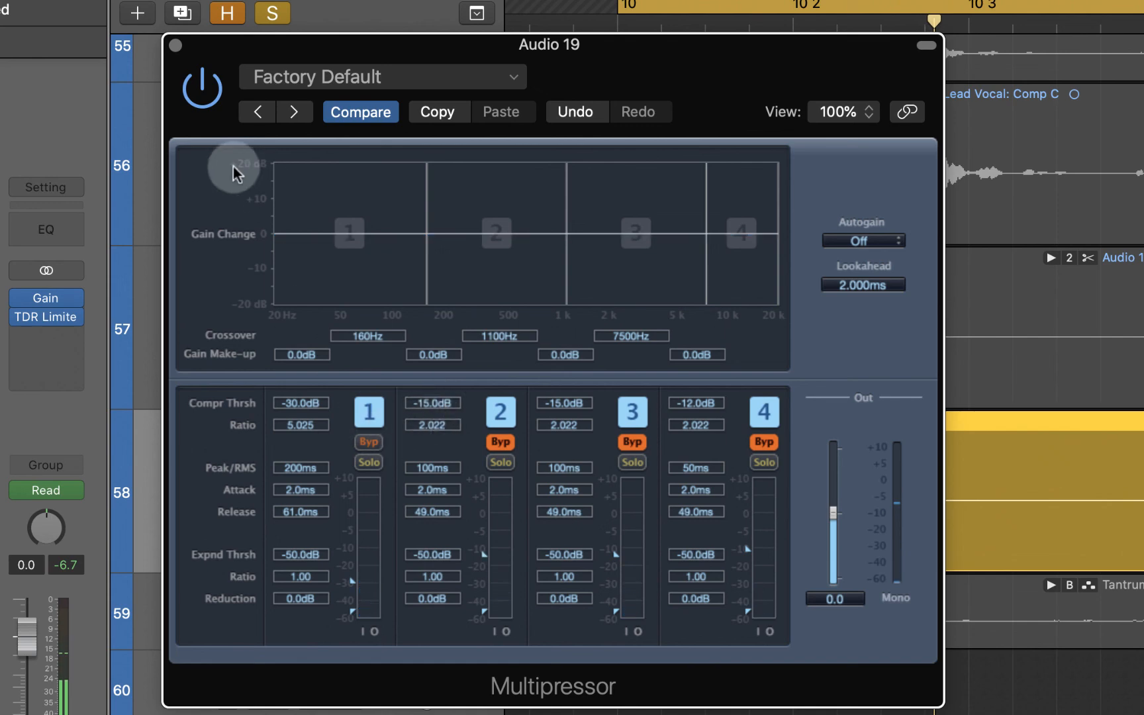
key(space)
key(space)
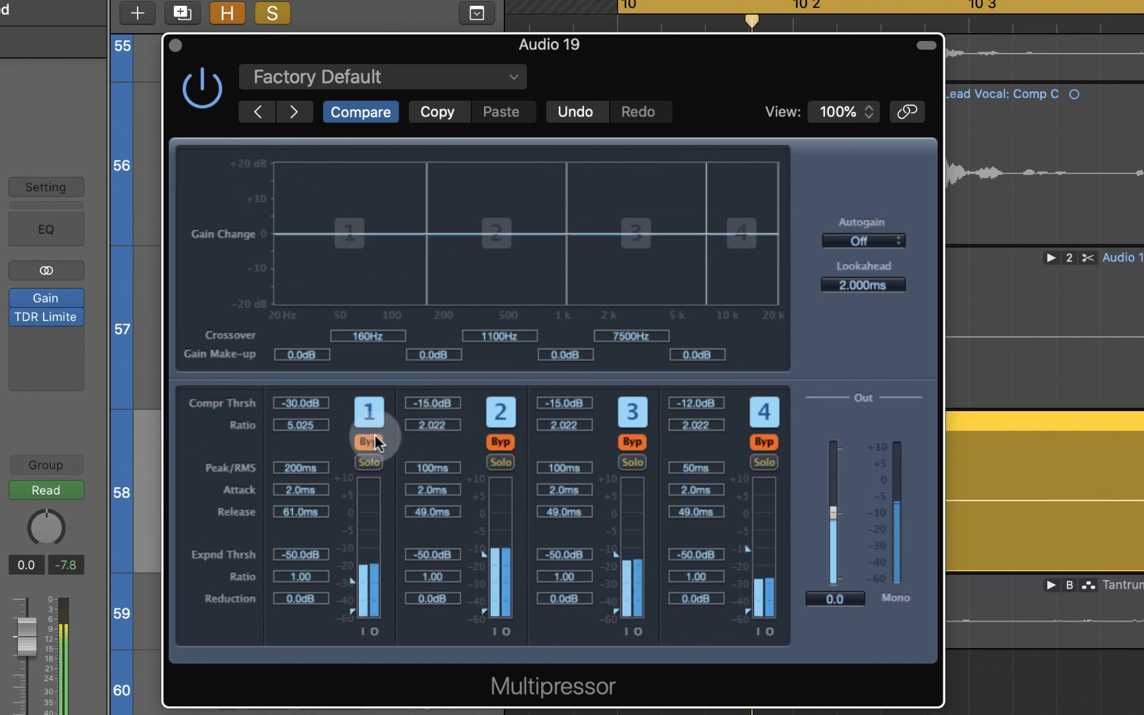
key(space)
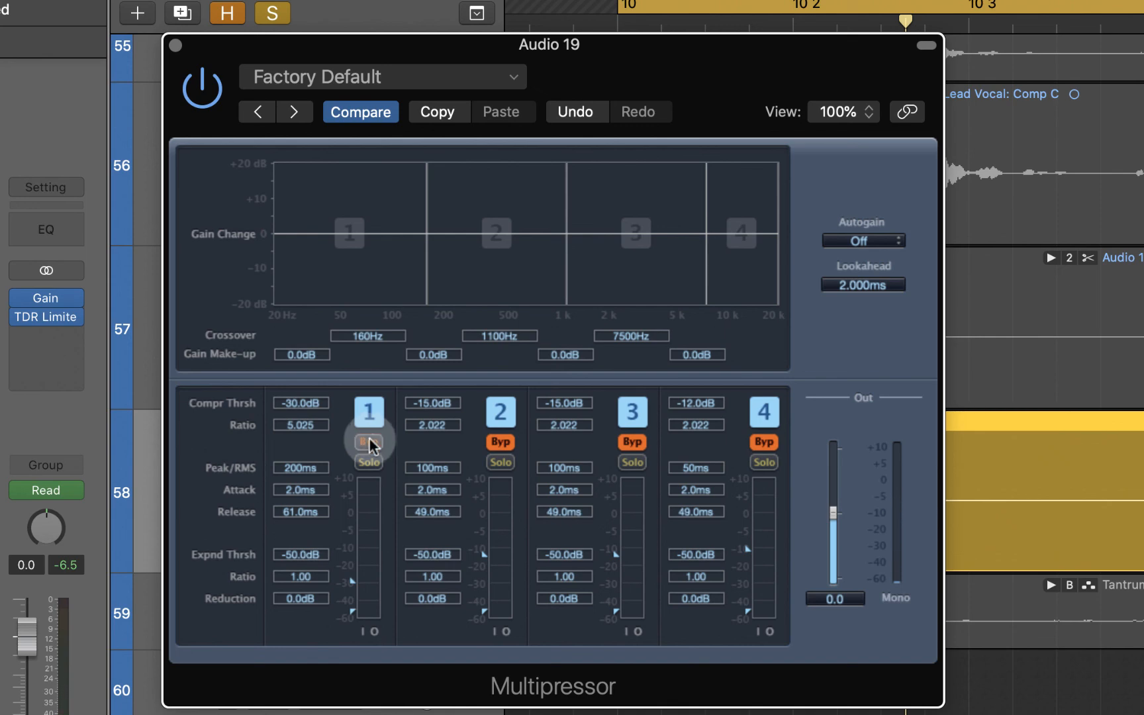
click(369, 442)
key(space)
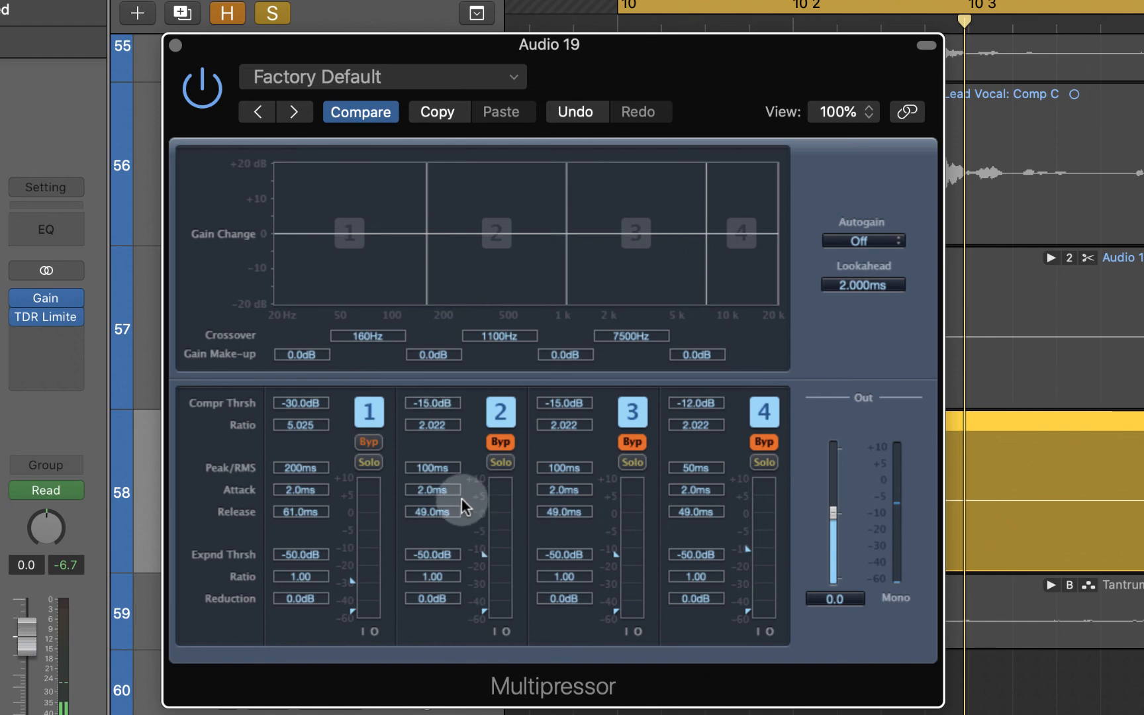
Close the Multipressor window and deselect the Audio 19 regions.
drag(656, 71, 760, 82)
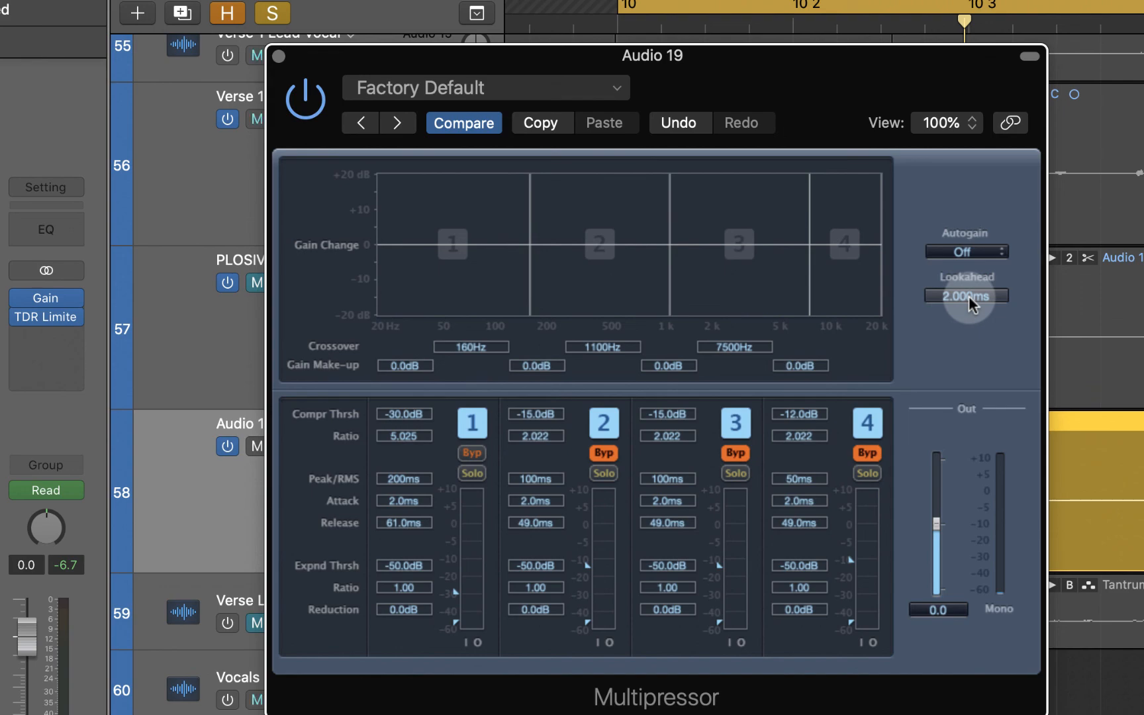
drag(725, 77, 681, 71)
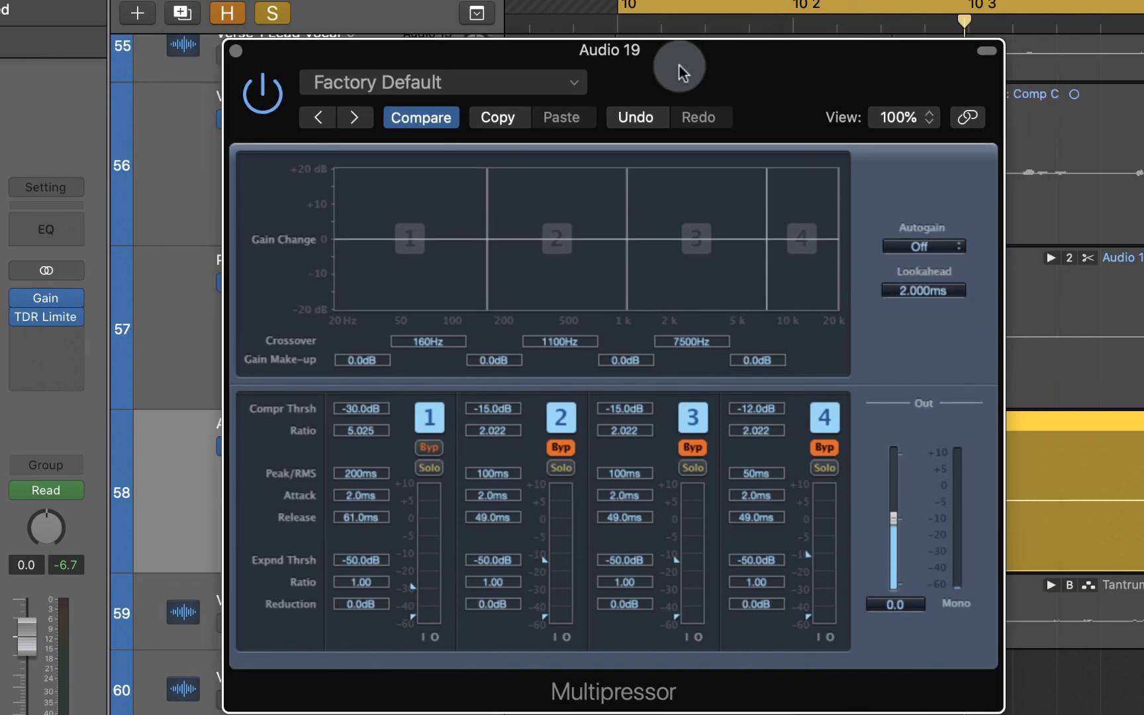
click(236, 51)
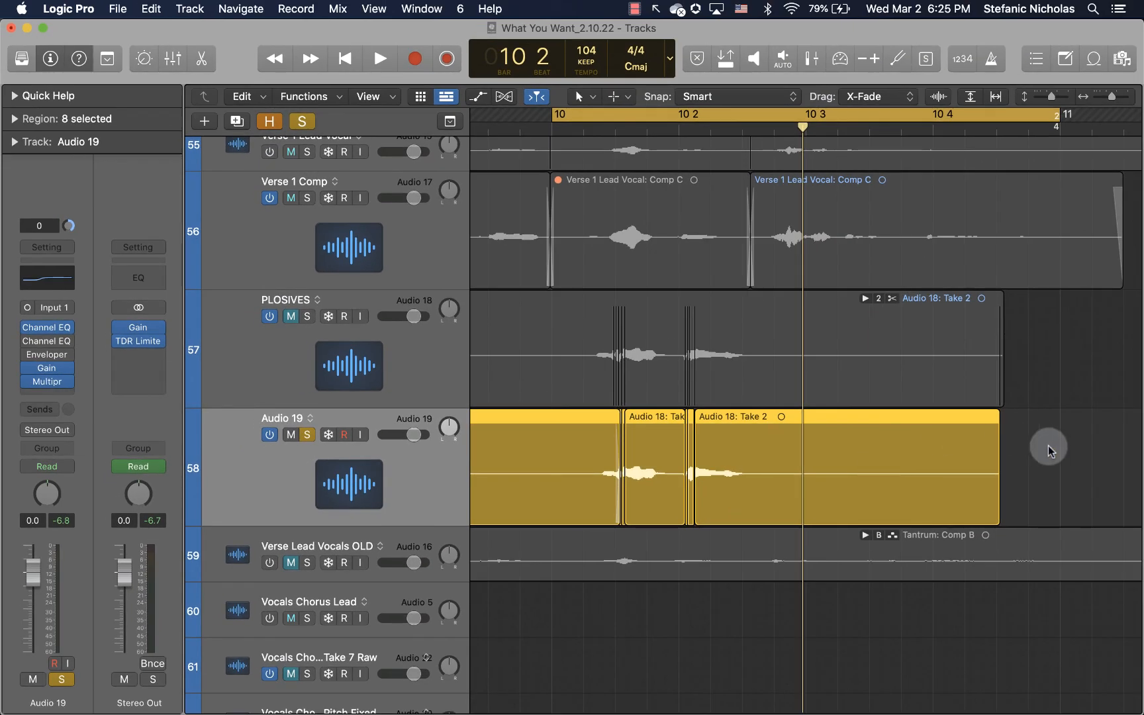
click(1048, 451)
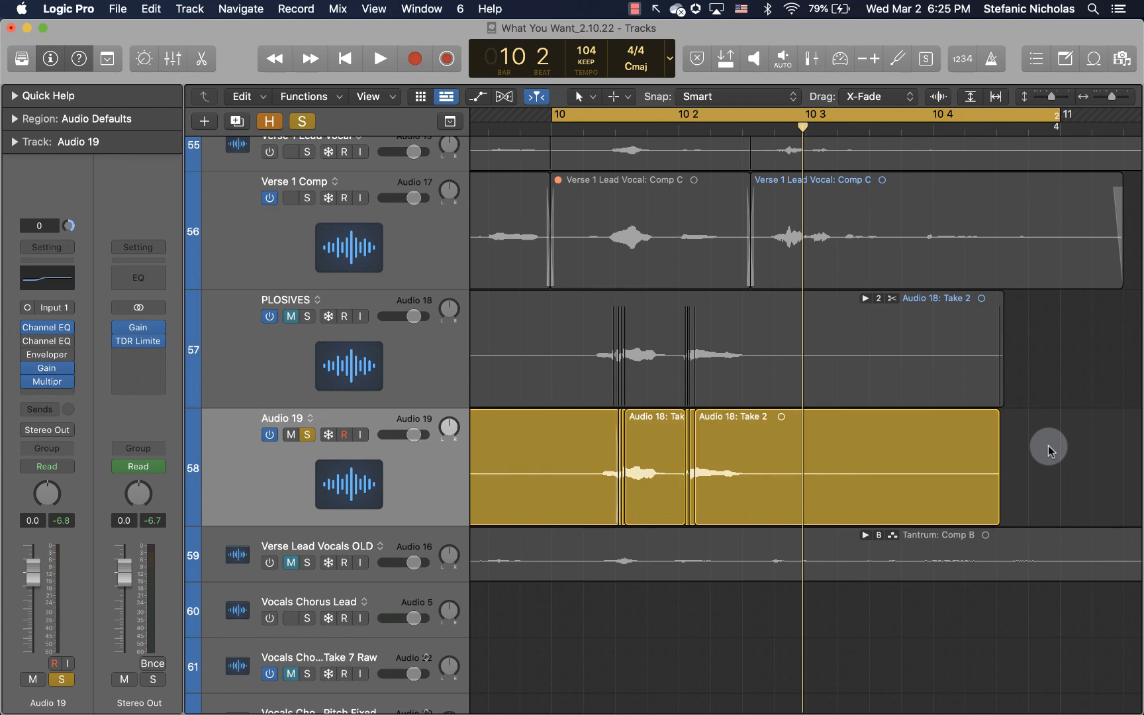